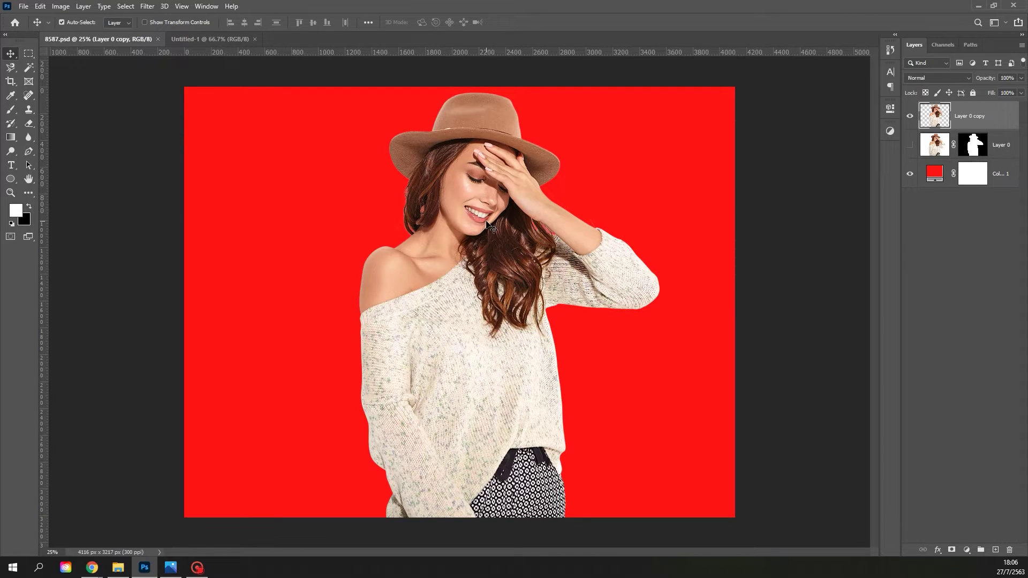
- Copy the woman cut-out from 8587.psd into the Untitled-1 document
{"action": "left_click_drag", "start_coordinate": [476, 215], "coordinate": [443, 269]}
{"action": "left_click_drag", "start_coordinate": [471, 300], "coordinate": [438, 306]}
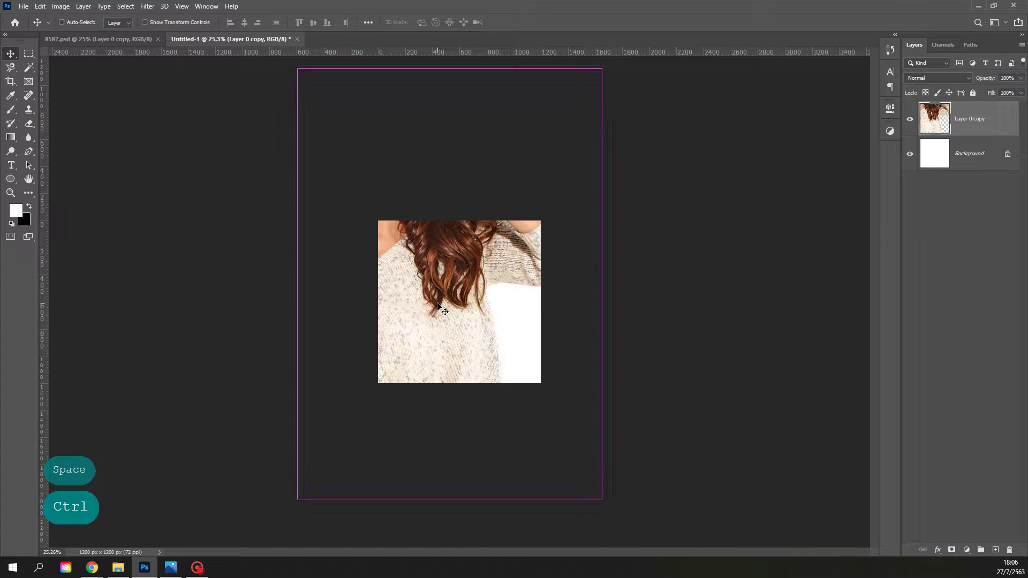
{"action": "key", "text": "ctrl"}
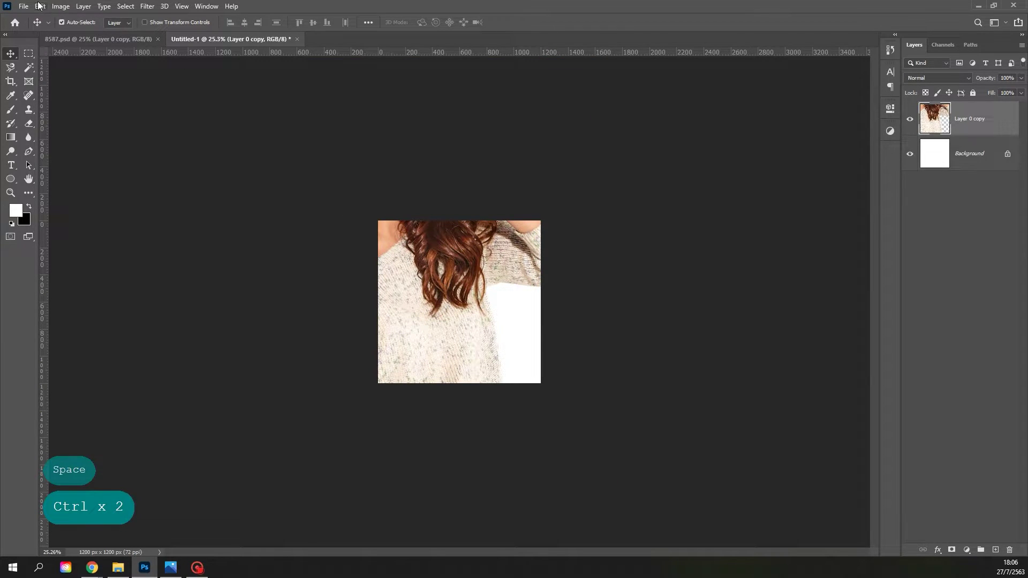
- Scale the woman cut-out proportionally to about 25.65% and place it near the centre of the white canvas
{"action": "left_click", "coordinate": [40, 6]}
{"action": "left_click", "coordinate": [104, 240]}
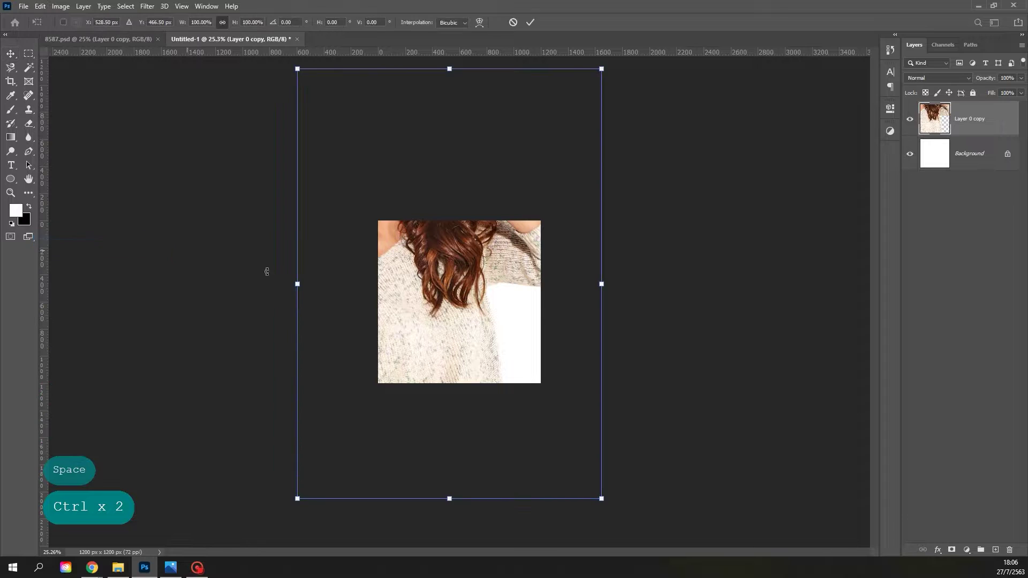
{"action": "left_click_drag", "start_coordinate": [602, 70], "coordinate": [510, 237]}
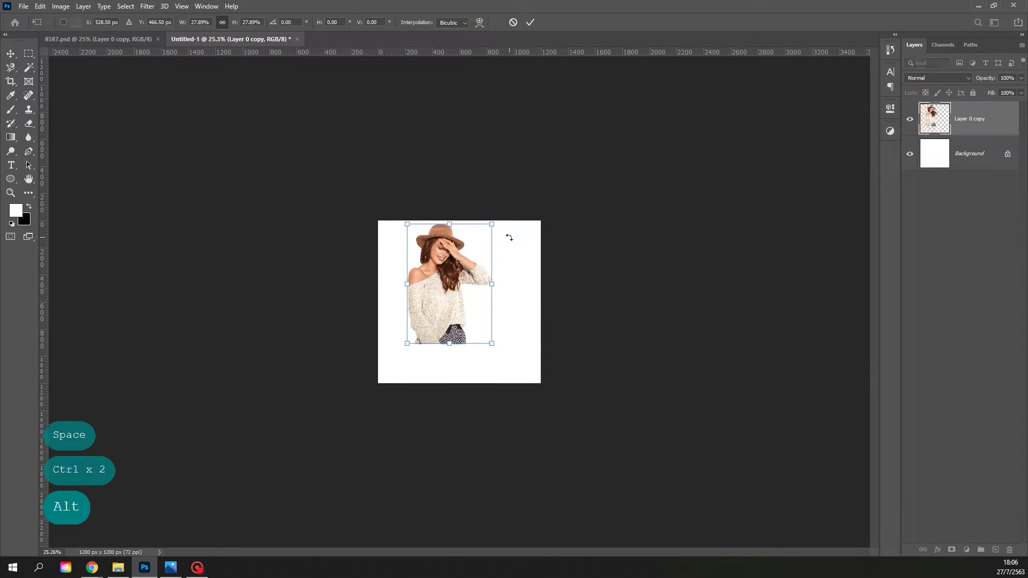
{"action": "left_click_drag", "start_coordinate": [474, 283], "coordinate": [491, 299]}
{"action": "left_click_drag", "start_coordinate": [511, 244], "coordinate": [506, 247]}
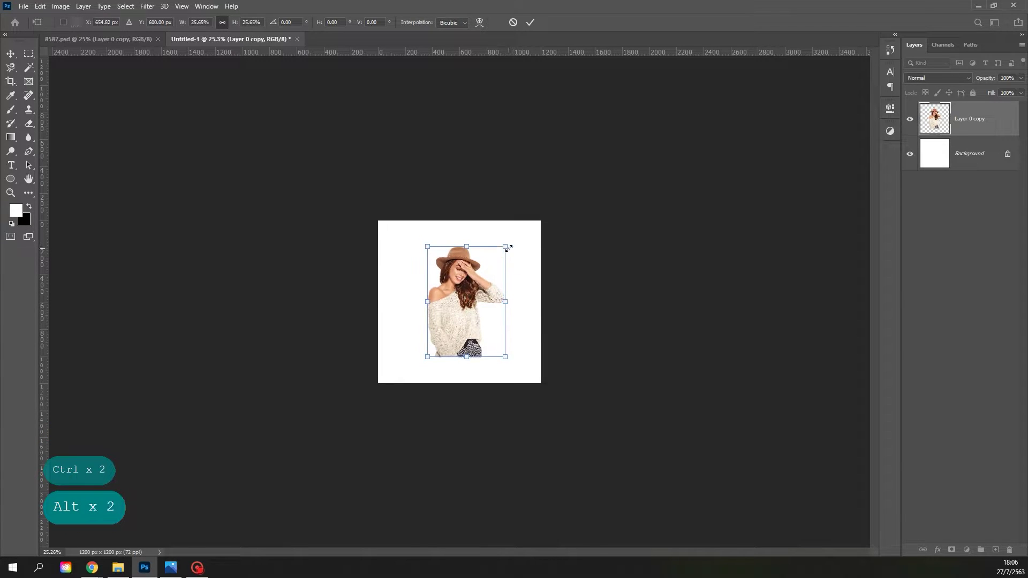
{"action": "left_click", "coordinate": [532, 23]}
{"action": "left_click_drag", "start_coordinate": [512, 351], "coordinate": [519, 351]}
{"action": "left_click", "coordinate": [609, 316], "text": "ctrl"}
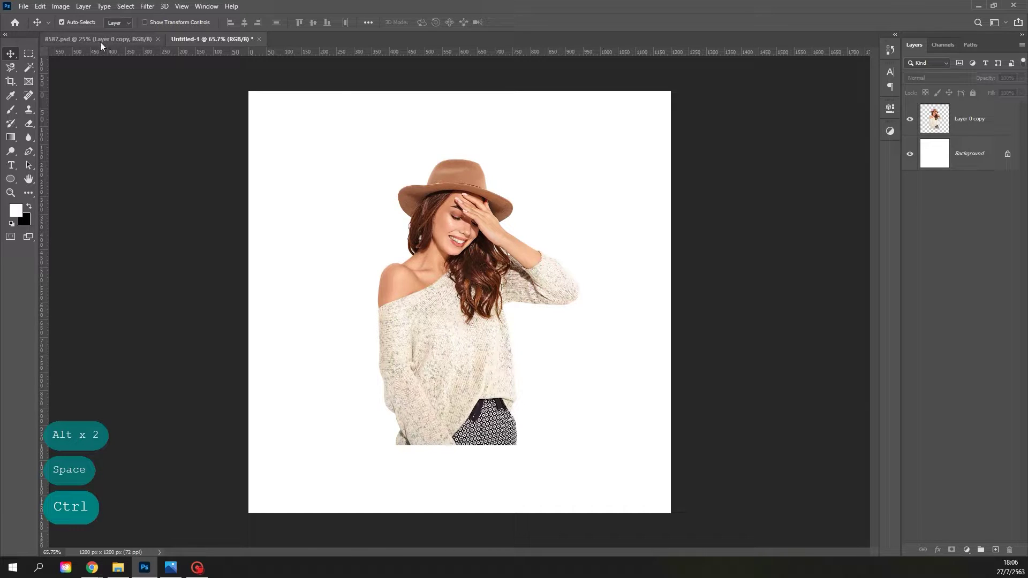
- Open the flower image 588913-PMEDCT-917 from the links folder
{"action": "left_click", "coordinate": [23, 6]}
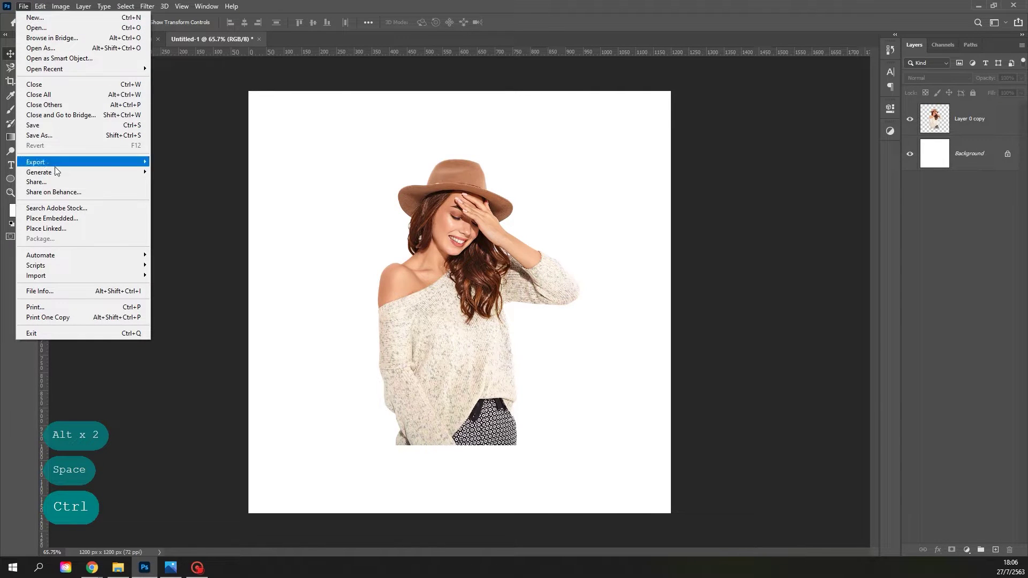
{"action": "left_click", "coordinate": [65, 27]}
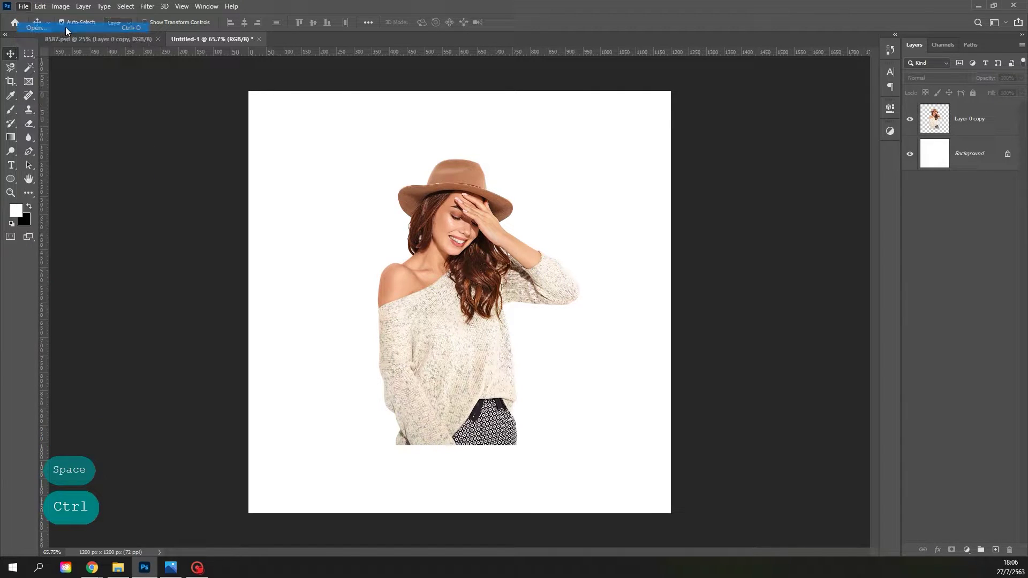
{"action": "left_click", "coordinate": [297, 91]}
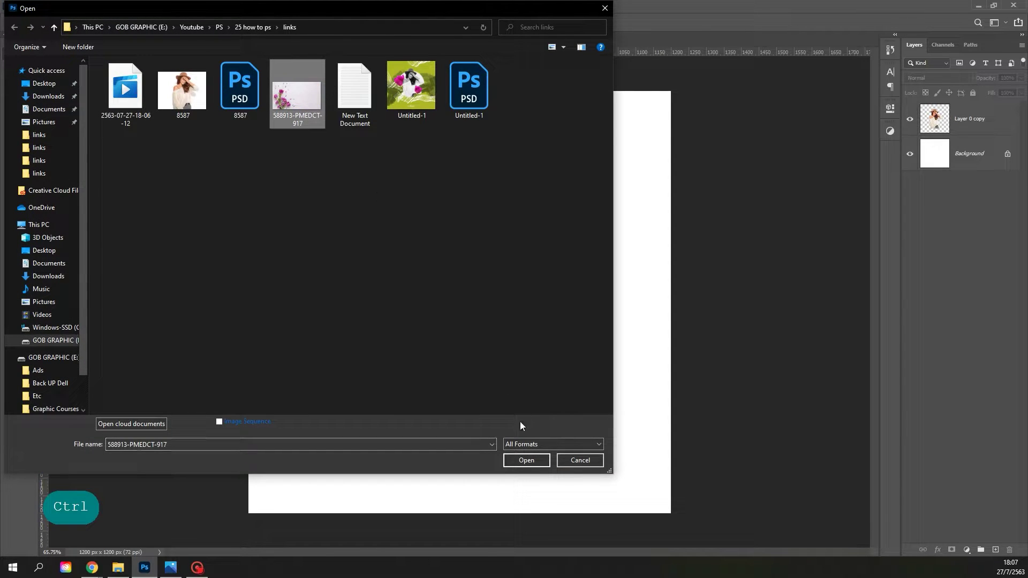
{"action": "left_click", "coordinate": [527, 460]}
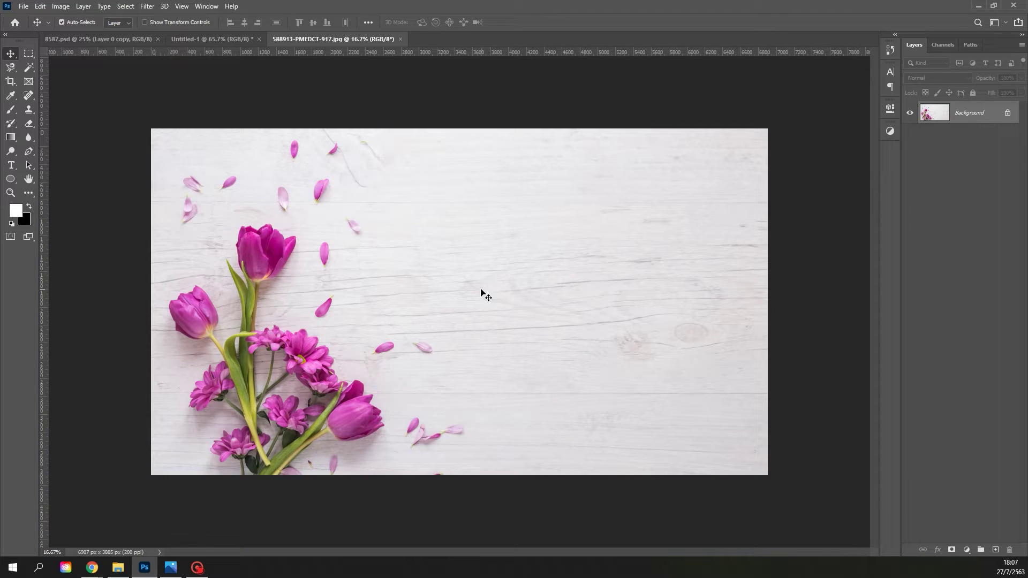
- Start a Pen path at the base of the upper tulip's leaves and trace up the outer leaf's left edge
{"action": "key", "text": "space"}
{"action": "left_click_drag", "start_coordinate": [244, 298], "coordinate": [452, 426]}
{"action": "key", "text": "ctrl"}
{"action": "key", "text": "ctrl"}
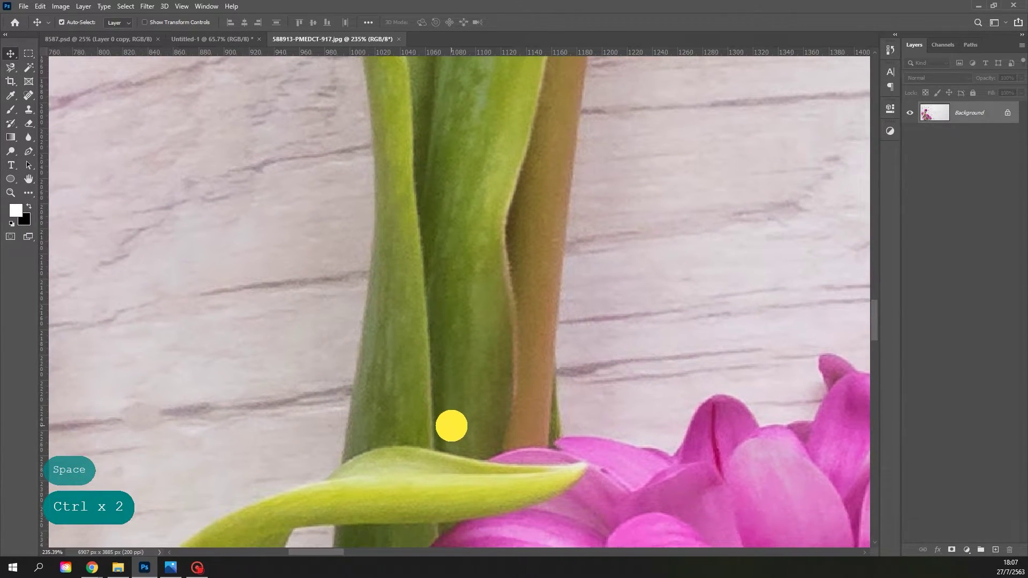
{"action": "left_click", "coordinate": [29, 152]}
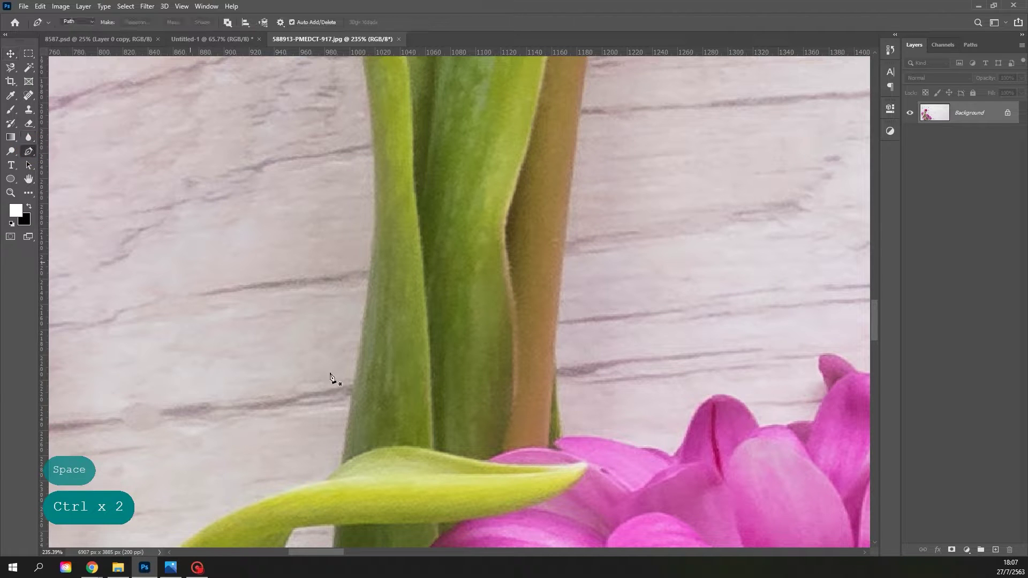
{"action": "key", "text": "space"}
{"action": "key", "text": "ctrl"}
{"action": "left_click_drag", "start_coordinate": [383, 459], "coordinate": [336, 480]}
{"action": "left_click", "coordinate": [329, 474]}
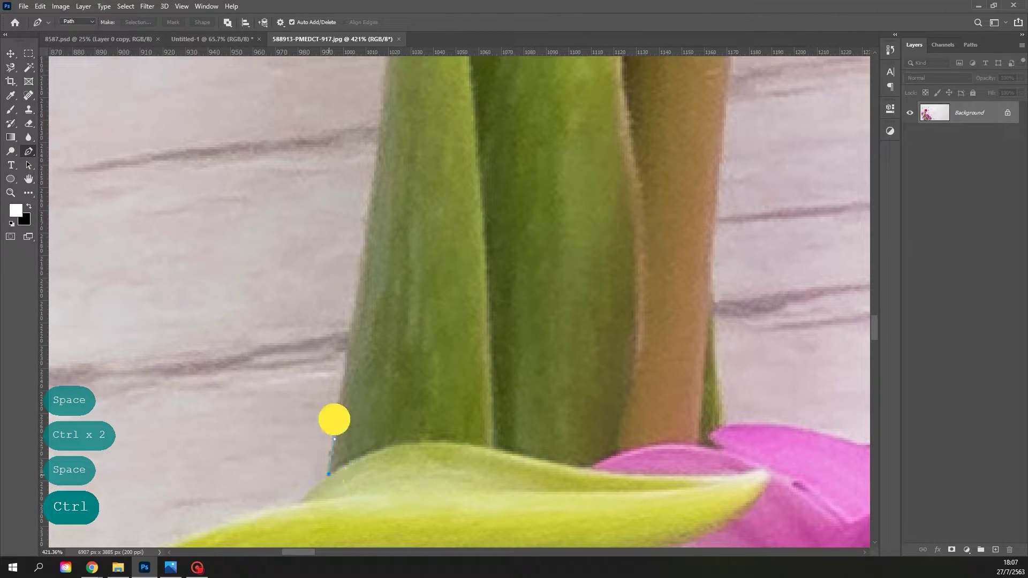
{"action": "key", "text": "alt"}
{"action": "key", "text": "space"}
{"action": "left_click_drag", "start_coordinate": [344, 382], "coordinate": [404, 202]}
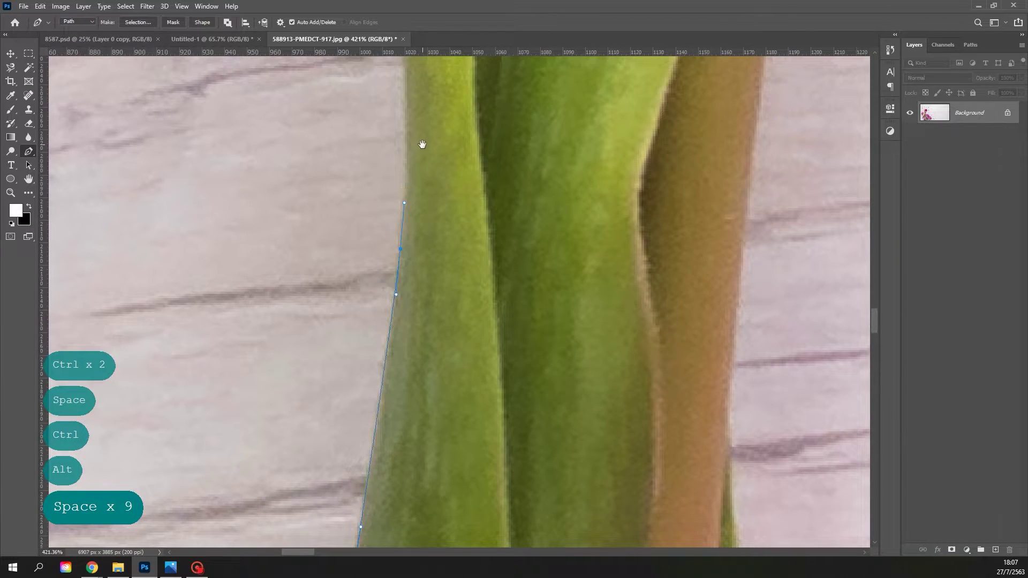
- Continue the Pen path around the outer leaf's tip and down its inner edge to the notch between the two leaves
{"action": "key", "text": "space"}
{"action": "left_click_drag", "start_coordinate": [420, 144], "coordinate": [423, 352]}
{"action": "left_click_drag", "start_coordinate": [406, 224], "coordinate": [416, 418]}
{"action": "left_click_drag", "start_coordinate": [360, 116], "coordinate": [446, 395]}
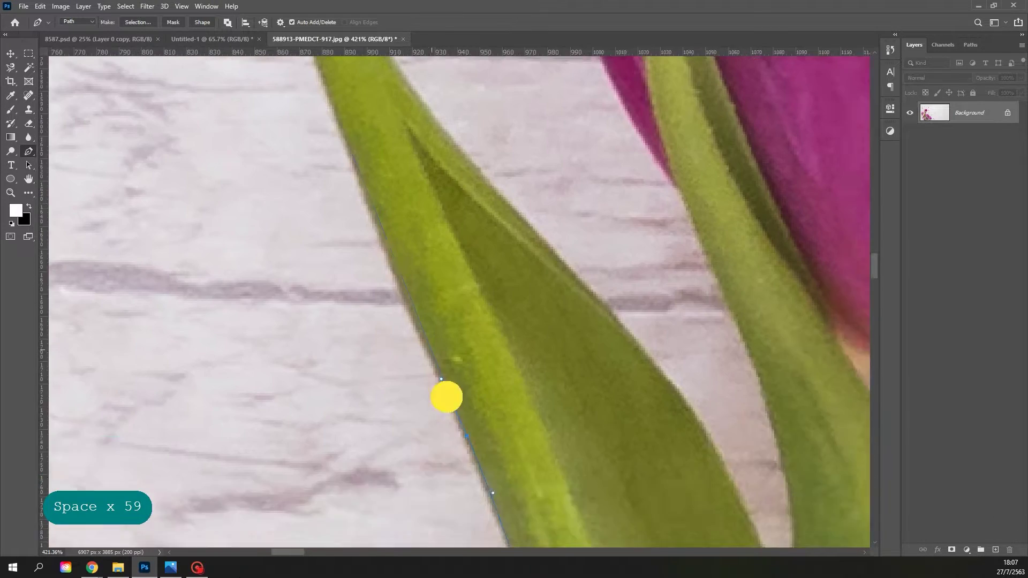
{"action": "left_click_drag", "start_coordinate": [366, 283], "coordinate": [396, 379]}
{"action": "left_click_drag", "start_coordinate": [395, 271], "coordinate": [64, 80]}
{"action": "left_click_drag", "start_coordinate": [466, 375], "coordinate": [421, 251]}
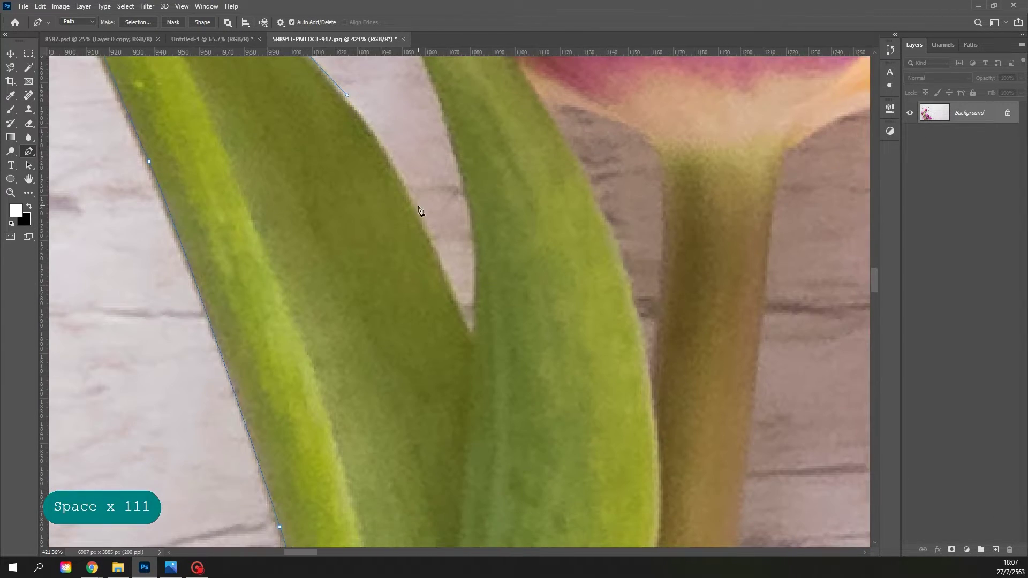
{"action": "left_click_drag", "start_coordinate": [471, 338], "coordinate": [461, 383]}
- Extend the Pen path up the second leaf and along the left side of the tulip bloom
{"action": "left_click_drag", "start_coordinate": [375, 188], "coordinate": [407, 411]}
{"action": "left_click_drag", "start_coordinate": [370, 80], "coordinate": [381, 300]}
{"action": "left_click_drag", "start_coordinate": [322, 133], "coordinate": [337, 322]}
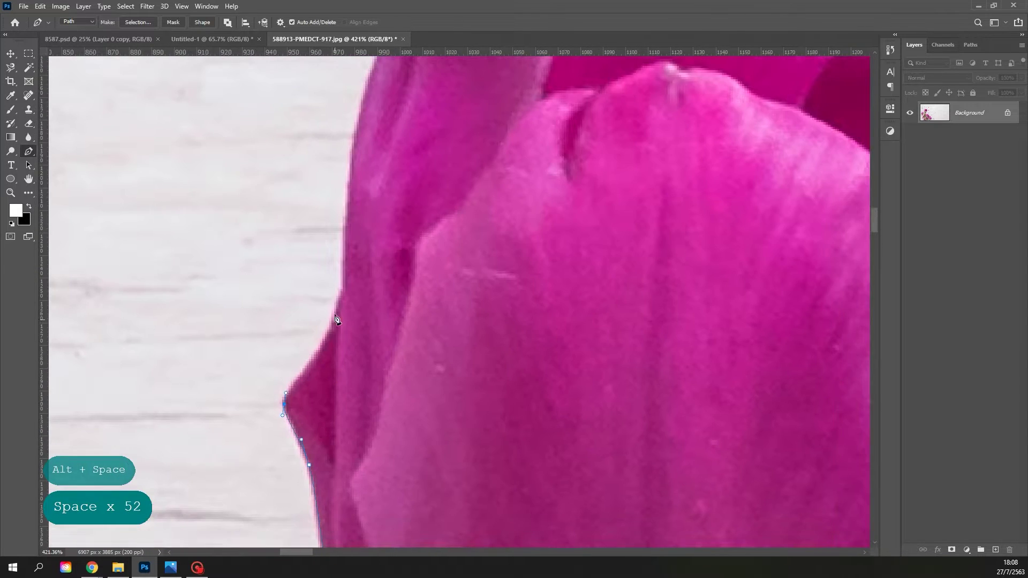
{"action": "left_click_drag", "start_coordinate": [332, 214], "coordinate": [341, 378]}
- Trace the Pen path around the left petal's tip and along the top rim of the rear petal
{"action": "left_click", "coordinate": [370, 228]}
{"action": "left_click", "coordinate": [413, 143]}
{"action": "left_click", "coordinate": [437, 111]}
{"action": "left_click", "coordinate": [462, 113]}
{"action": "left_click", "coordinate": [496, 124]}
{"action": "left_click", "coordinate": [493, 149]}
{"action": "left_click", "coordinate": [516, 146]}
{"action": "left_click_drag", "start_coordinate": [591, 116], "coordinate": [609, 112]}
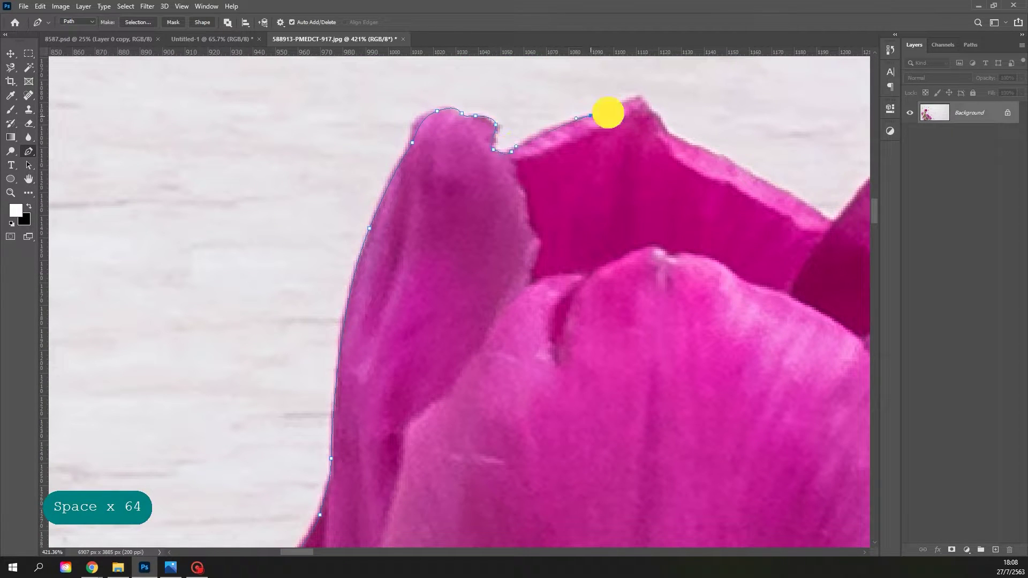
{"action": "left_click_drag", "start_coordinate": [702, 151], "coordinate": [486, 245]}
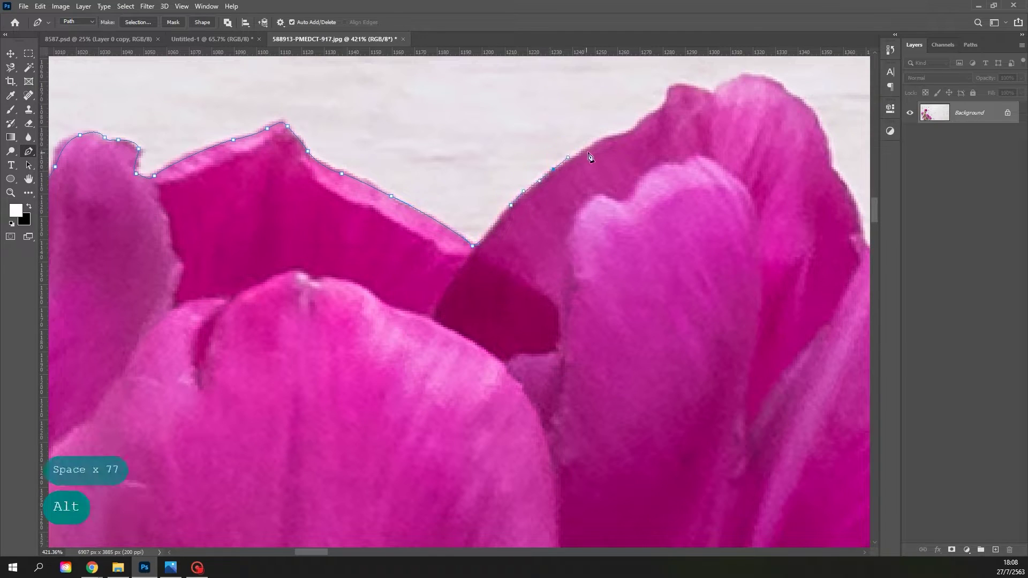
- Trace the Pen path over the tulip's central rear petal and down its right edge
{"action": "left_click", "coordinate": [481, 278], "text": "ctrl"}
{"action": "left_click", "coordinate": [480, 267]}
{"action": "left_click", "coordinate": [529, 210]}
{"action": "left_click", "coordinate": [597, 221]}
{"action": "left_click", "coordinate": [631, 198]}
{"action": "left_click_drag", "start_coordinate": [670, 202], "coordinate": [461, 164]}
{"action": "left_click", "coordinate": [505, 176]}
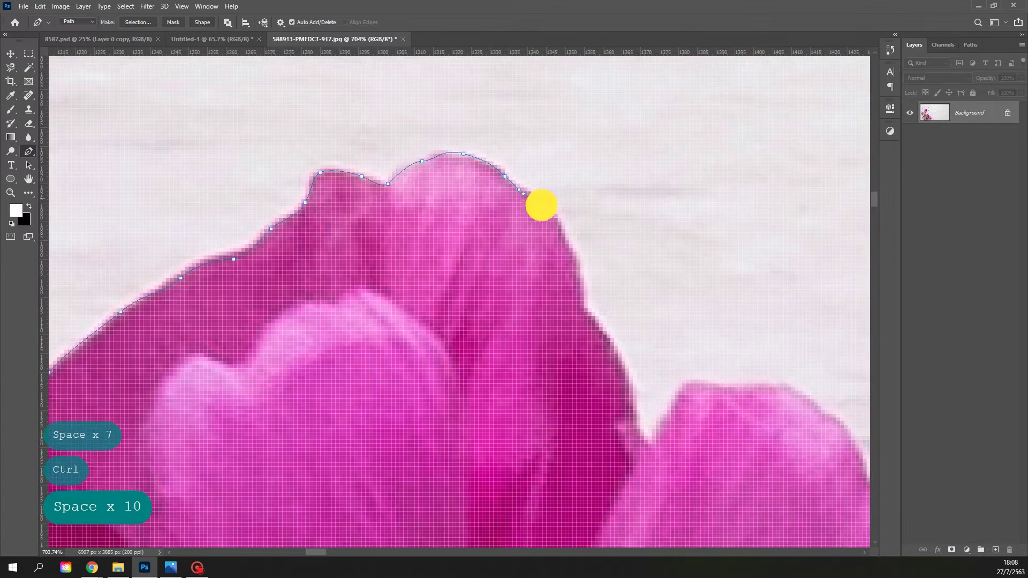
{"action": "left_click", "coordinate": [557, 221]}
{"action": "left_click_drag", "start_coordinate": [576, 266], "coordinate": [579, 283]}
- Trace the Pen path over the petal right of centre and down its jagged edge to the notch before the rightmost petal
{"action": "left_click_drag", "start_coordinate": [637, 421], "coordinate": [514, 344]}
{"action": "left_click", "coordinate": [638, 321]}
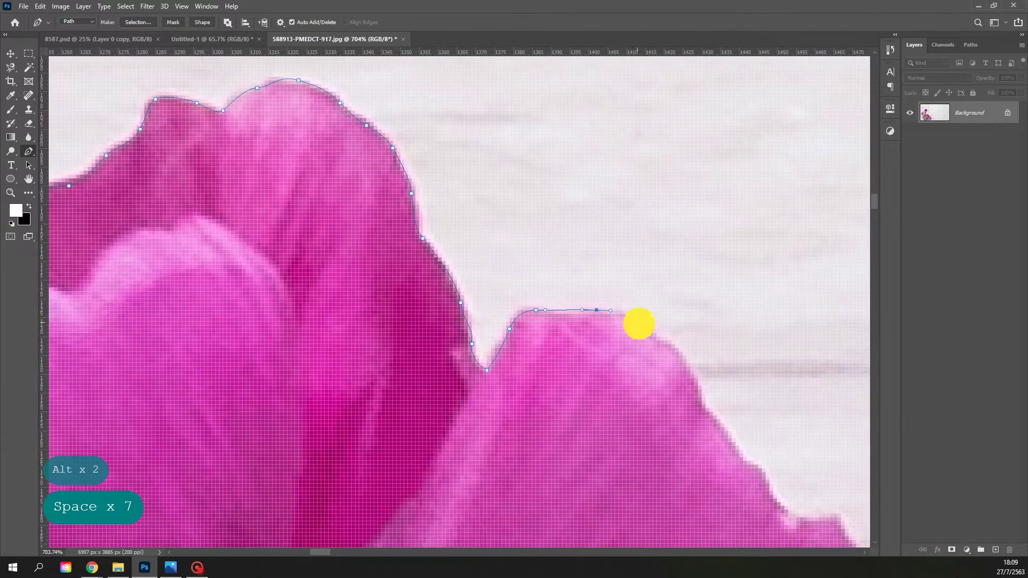
{"action": "left_click_drag", "start_coordinate": [638, 322], "coordinate": [551, 294]}
{"action": "left_click", "coordinate": [556, 301]}
{"action": "left_click", "coordinate": [572, 316]}
{"action": "left_click", "coordinate": [580, 334]}
{"action": "left_click", "coordinate": [592, 352]}
{"action": "left_click", "coordinate": [609, 366]}
{"action": "left_click", "coordinate": [644, 369]}
{"action": "left_click", "coordinate": [656, 375]}
{"action": "left_click_drag", "start_coordinate": [682, 419], "coordinate": [563, 270]}
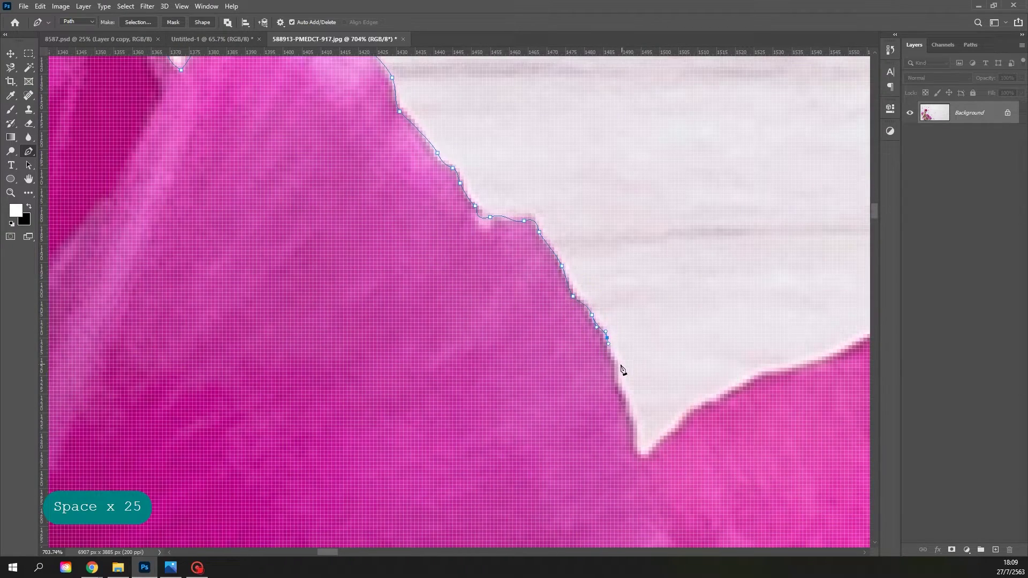
{"action": "left_click", "coordinate": [621, 396]}
{"action": "left_click", "coordinate": [648, 454]}
- Continue the Pen path along the upper rim and around the tip of the rightmost petal
{"action": "left_click_drag", "start_coordinate": [650, 466], "coordinate": [416, 419]}
{"action": "left_click", "coordinate": [465, 359]}
{"action": "left_click", "coordinate": [635, 291]}
{"action": "left_click_drag", "start_coordinate": [634, 291], "coordinate": [466, 295]}
{"action": "left_click", "coordinate": [696, 265]}
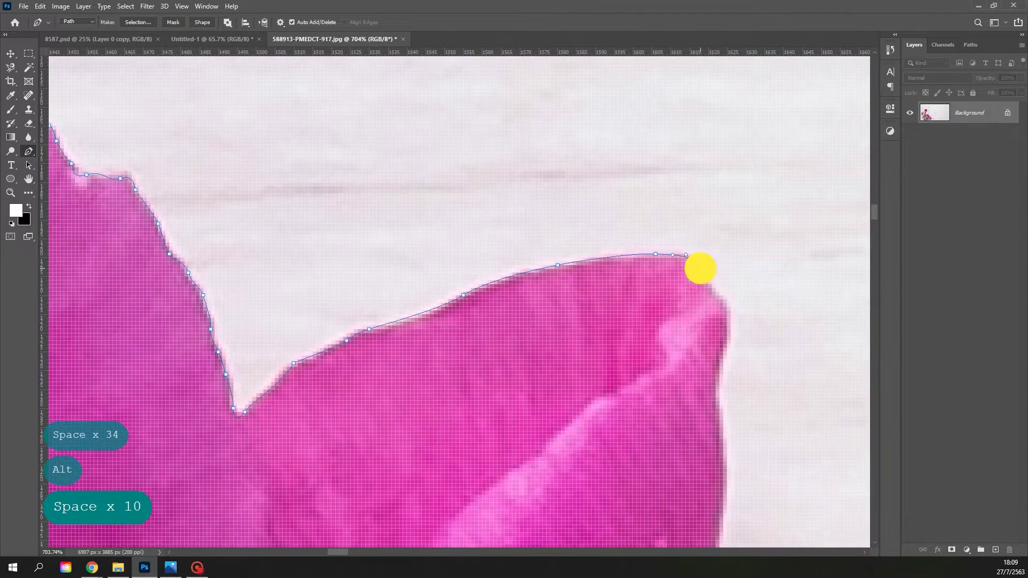
{"action": "left_click_drag", "start_coordinate": [701, 268], "coordinate": [574, 367]}
{"action": "left_click", "coordinate": [568, 329]}
- Complete the tulip outline down the stem and across its base, and trace the background gap between leaf and stem
{"action": "left_click_drag", "start_coordinate": [479, 410], "coordinate": [385, 328]}
{"action": "left_click_drag", "start_coordinate": [464, 291], "coordinate": [553, 375]}
{"action": "left_click", "coordinate": [551, 369]}
{"action": "left_click_drag", "start_coordinate": [445, 389], "coordinate": [478, 360]}
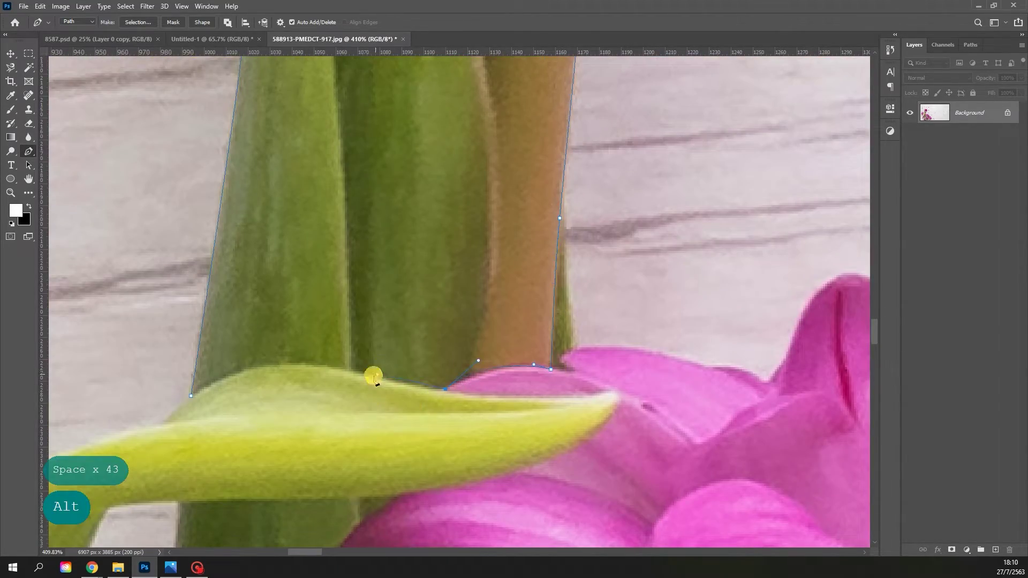
{"action": "left_click_drag", "start_coordinate": [373, 377], "coordinate": [437, 429]}
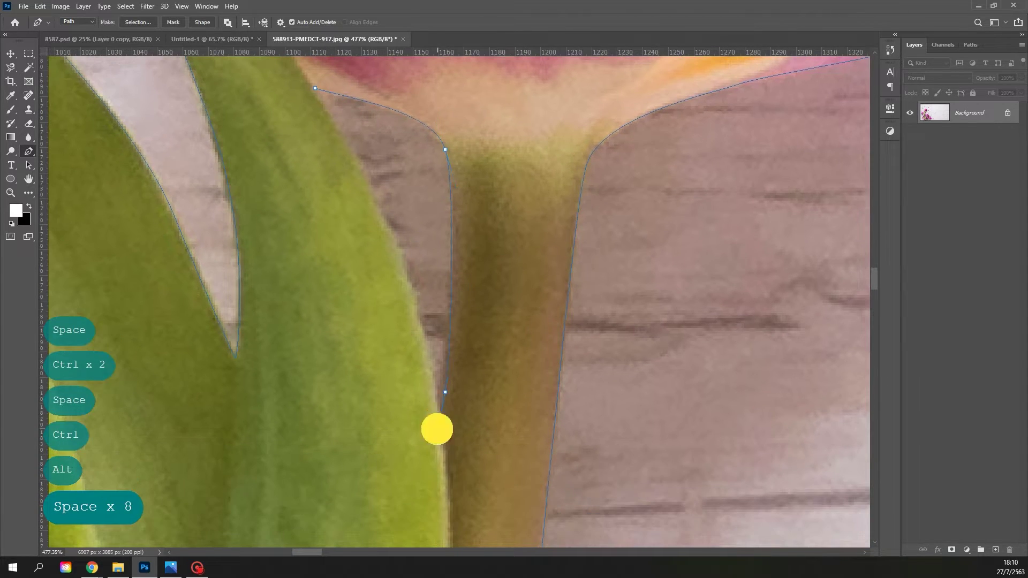
- Convert the tulip's work path into a selection
{"action": "scroll", "coordinate": [437, 429], "scroll_direction": "down", "scroll_amount": 8}
{"action": "key", "text": "v"}
{"action": "left_click", "coordinate": [971, 44]}
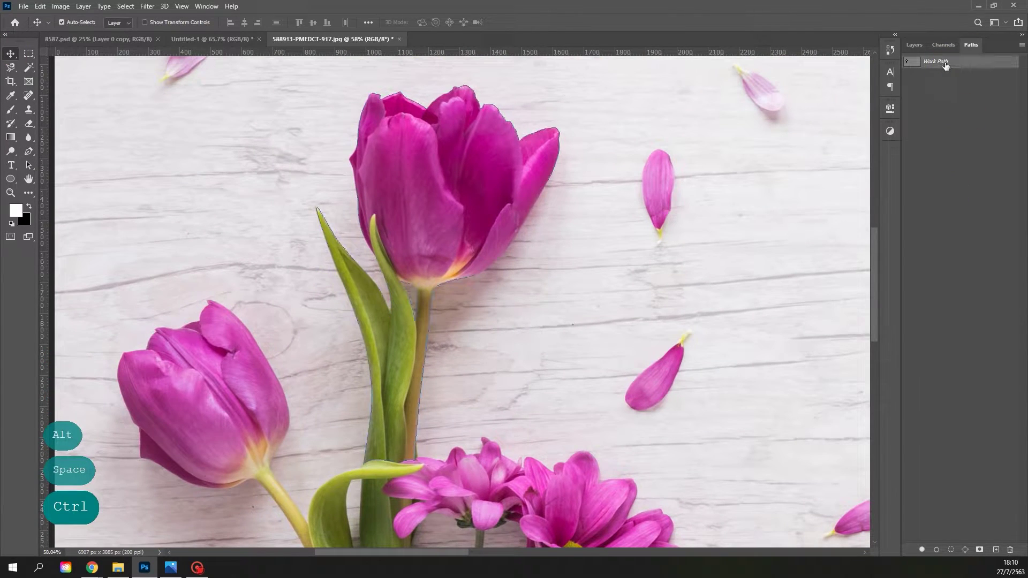
{"action": "right_click", "coordinate": [946, 63]}
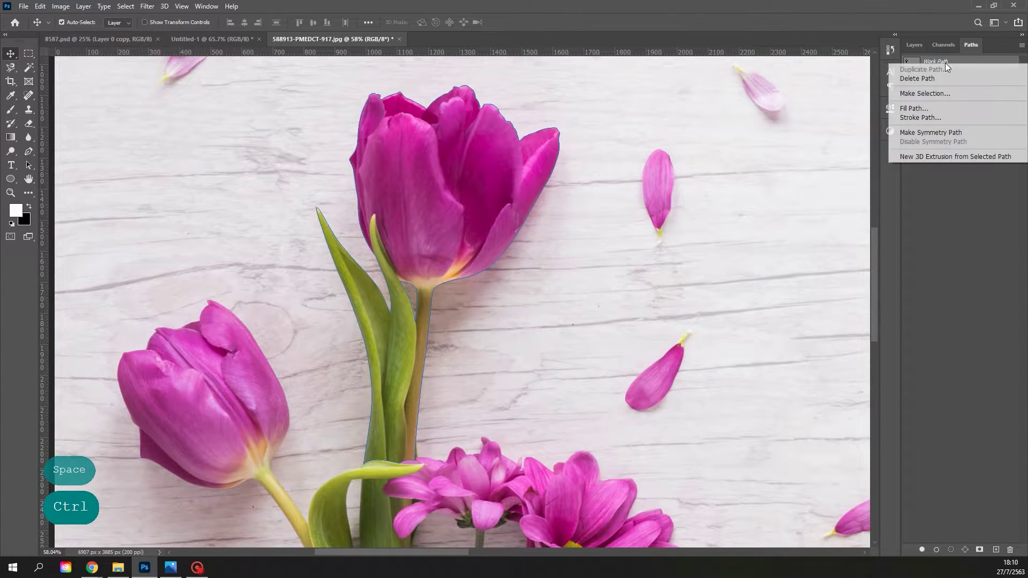
{"action": "left_click", "coordinate": [933, 91]}
{"action": "left_click", "coordinate": [566, 152]}
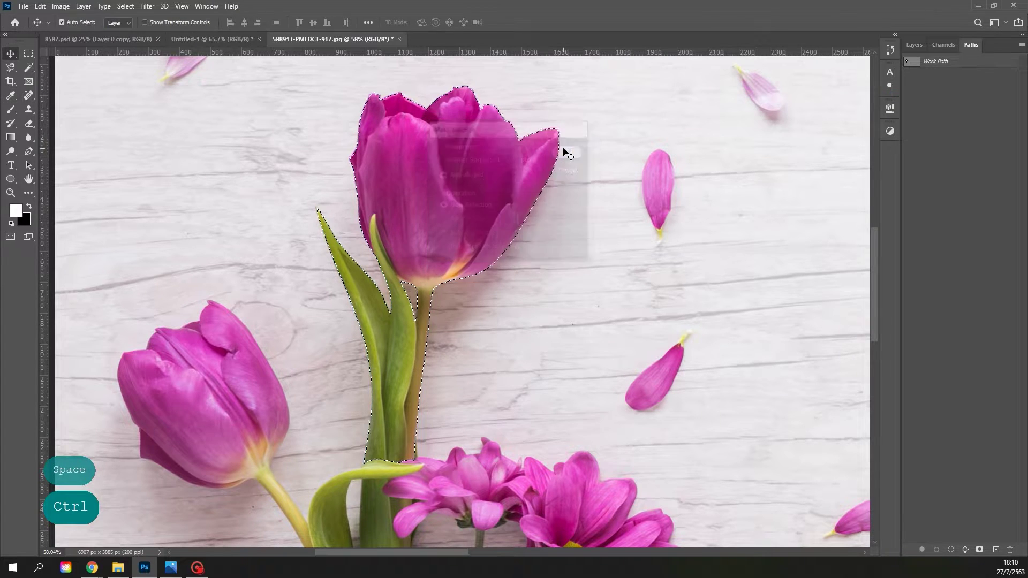
- Move a copy of the selected tulip into the Untitled-1 document and position it over the woman
{"action": "left_click", "coordinate": [914, 46]}
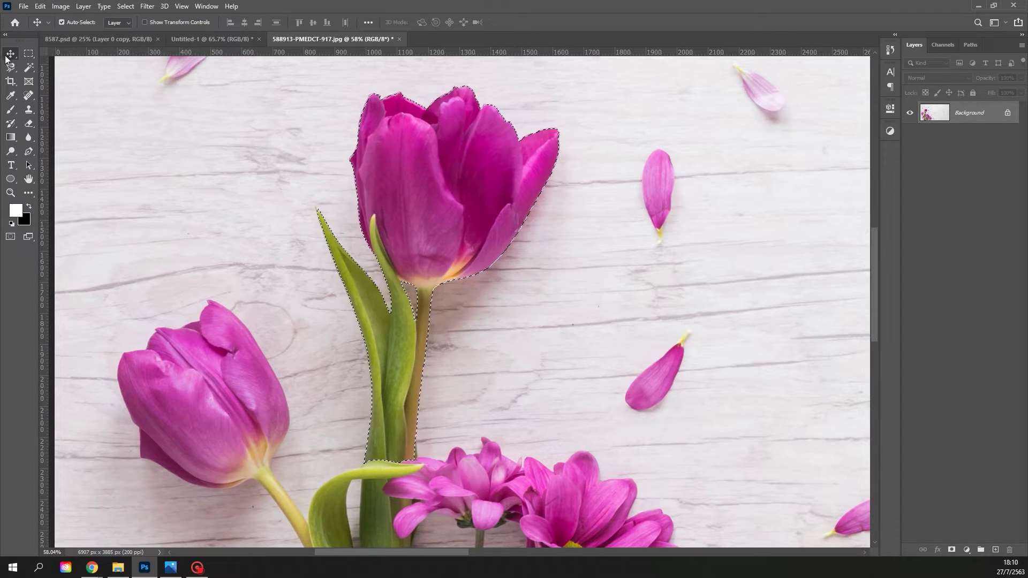
{"action": "left_click", "coordinate": [443, 147]}
{"action": "left_click_drag", "start_coordinate": [443, 146], "coordinate": [445, 257]}
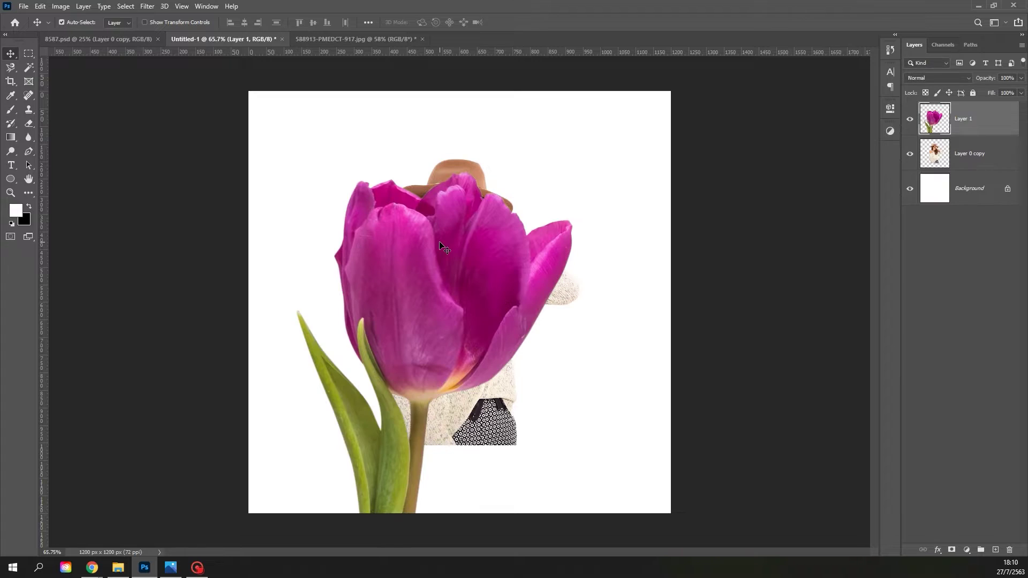
{"action": "left_click_drag", "start_coordinate": [449, 305], "coordinate": [484, 237]}
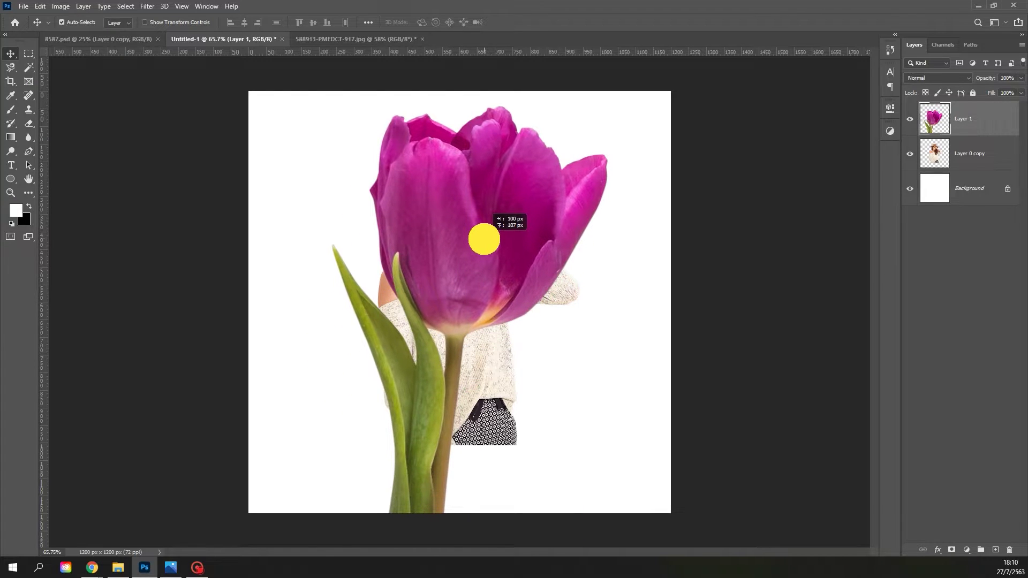
- Free Transform the tulip to about 55% scale, tilt it about 39° counterclockwise, and place it beside the woman's bare shoulder
{"action": "left_click", "coordinate": [41, 6]}
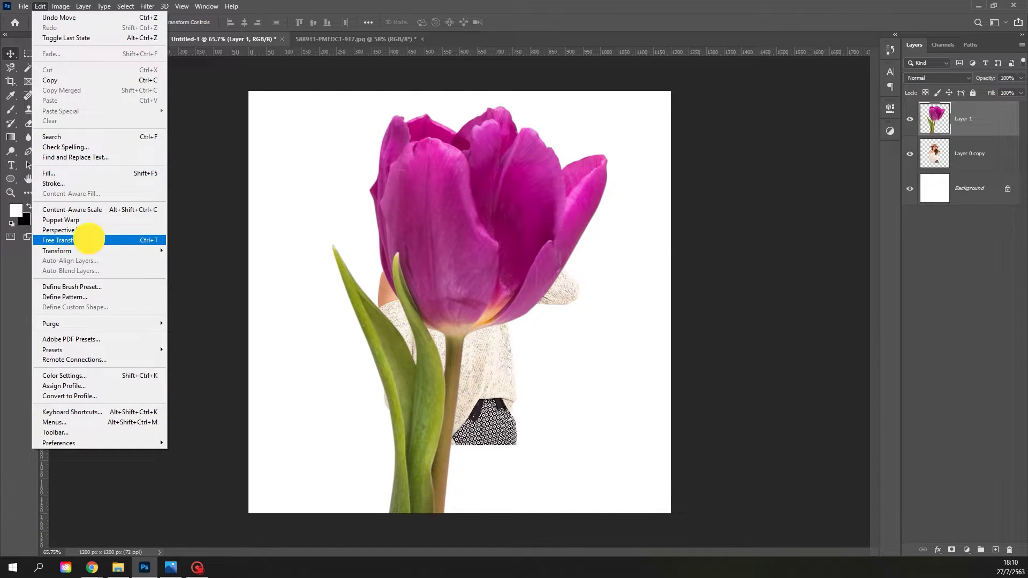
{"action": "left_click", "coordinate": [85, 232]}
{"action": "left_click_drag", "start_coordinate": [610, 102], "coordinate": [485, 296]}
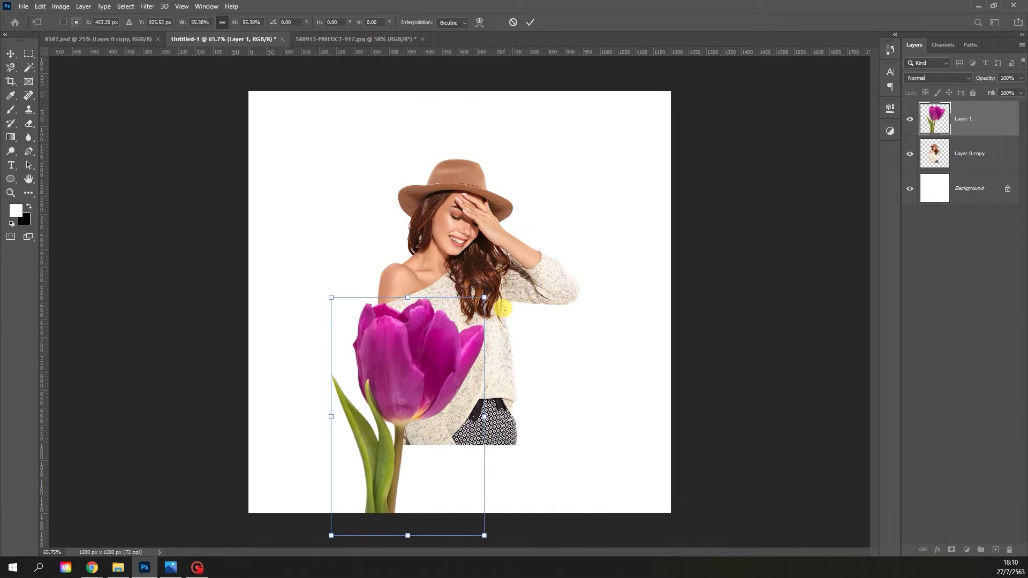
{"action": "left_click_drag", "start_coordinate": [461, 331], "coordinate": [435, 206]}
{"action": "left_click_drag", "start_coordinate": [496, 387], "coordinate": [552, 294]}
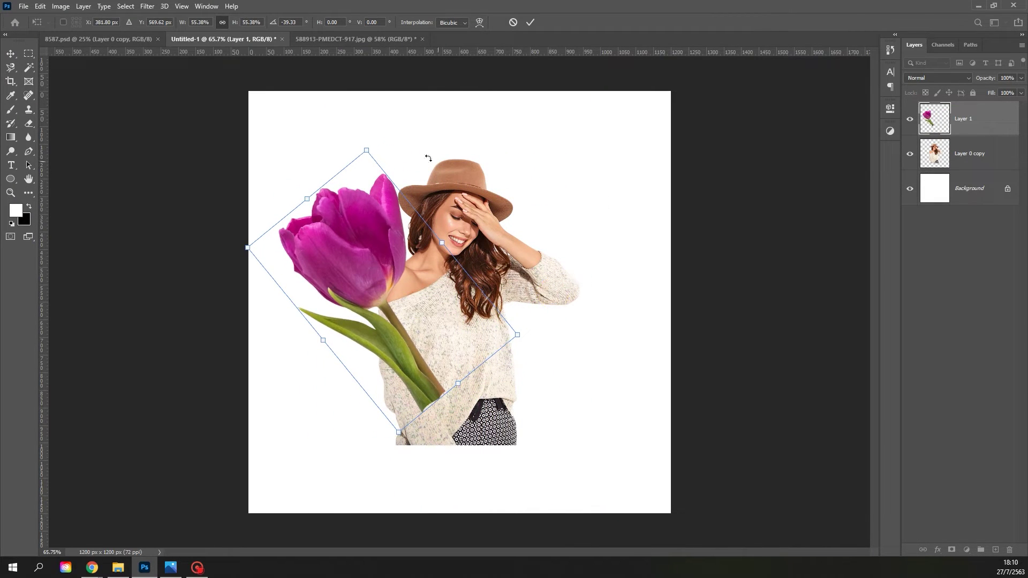
- Refine the tulip to about 51% scale and a 32° counterclockwise tilt, with its stem running down along the woman's sleeve
{"action": "left_click_drag", "start_coordinate": [368, 148], "coordinate": [369, 171]}
{"action": "left_click_drag", "start_coordinate": [431, 320], "coordinate": [429, 335]}
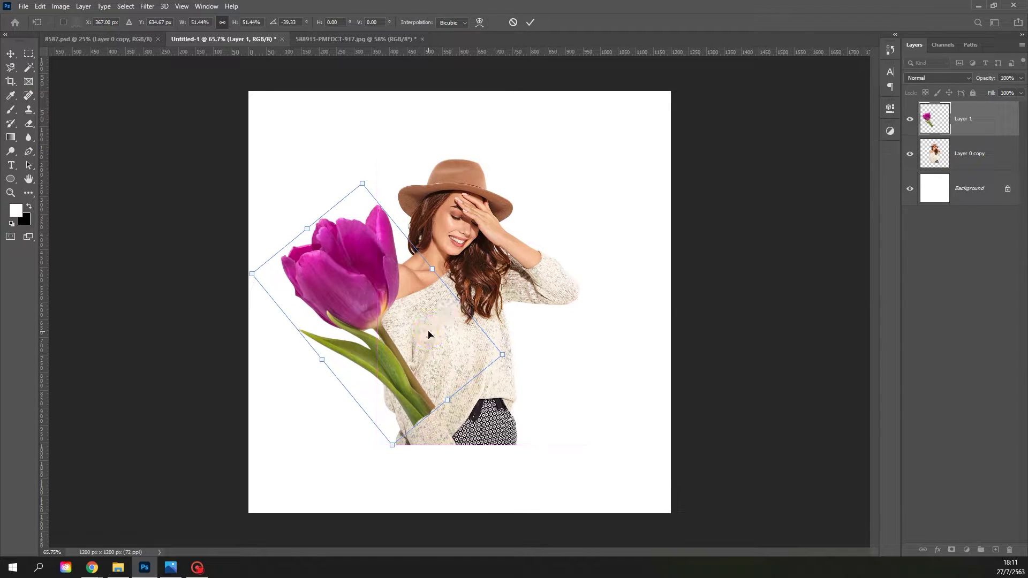
{"action": "left_click_drag", "start_coordinate": [512, 365], "coordinate": [507, 383]}
{"action": "left_click_drag", "start_coordinate": [444, 346], "coordinate": [447, 359]}
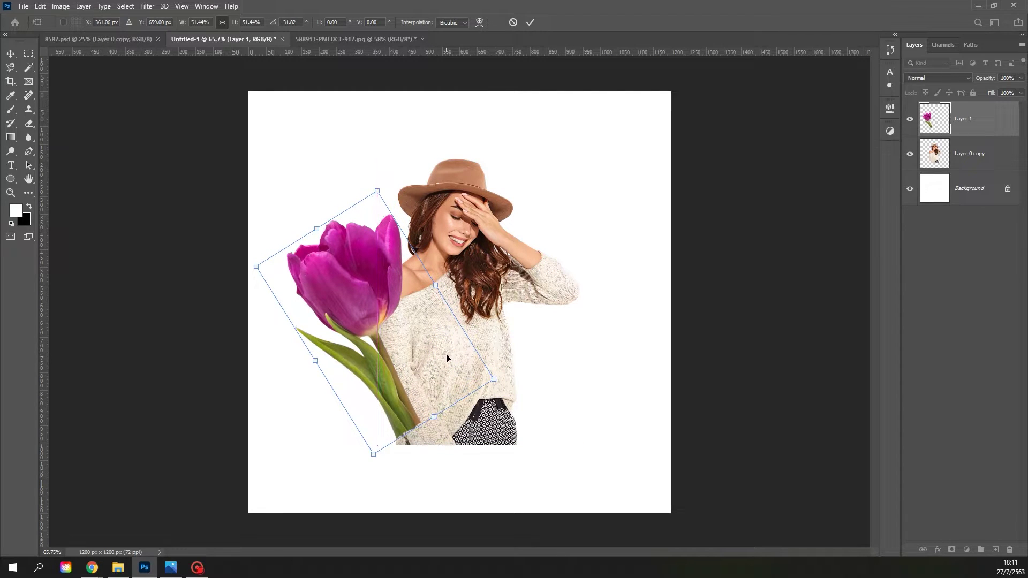
{"action": "left_click", "coordinate": [531, 22]}
- Stack the tulip layer directly below the woman layer and duplicate it within the same document
{"action": "left_click_drag", "start_coordinate": [995, 131], "coordinate": [991, 158]}
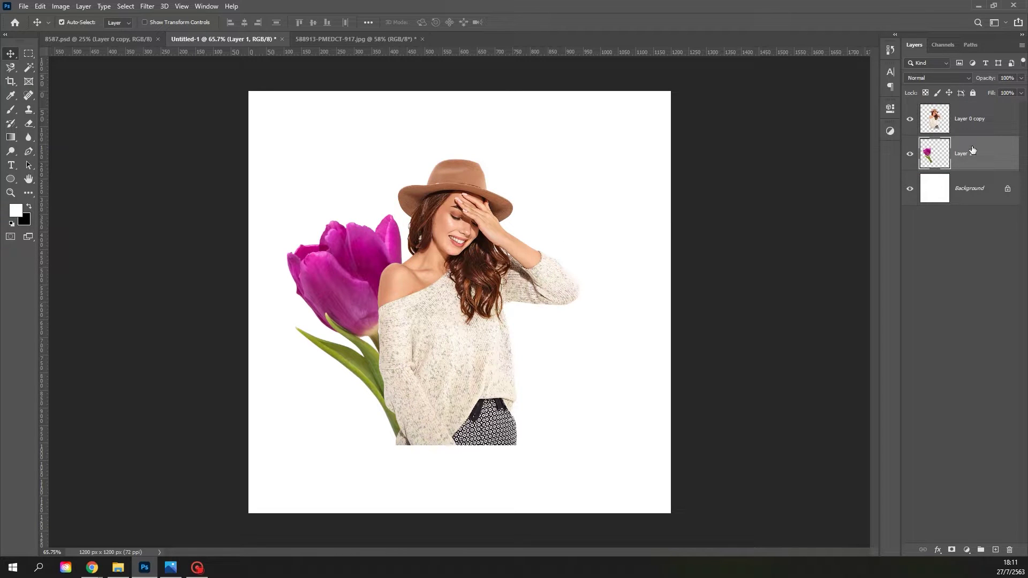
{"action": "right_click", "coordinate": [973, 150]}
{"action": "left_click", "coordinate": [952, 160]}
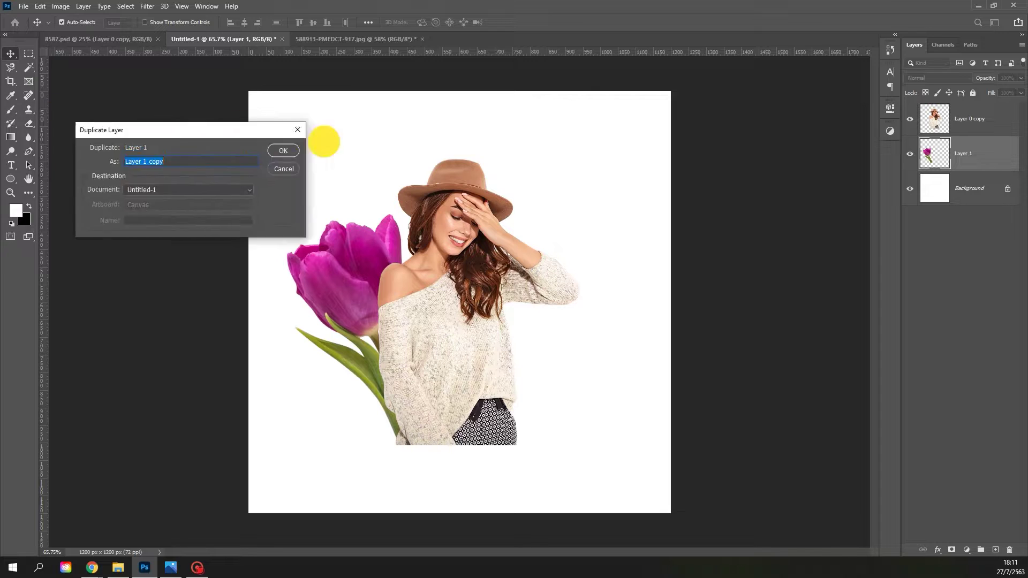
{"action": "left_click", "coordinate": [656, 220]}
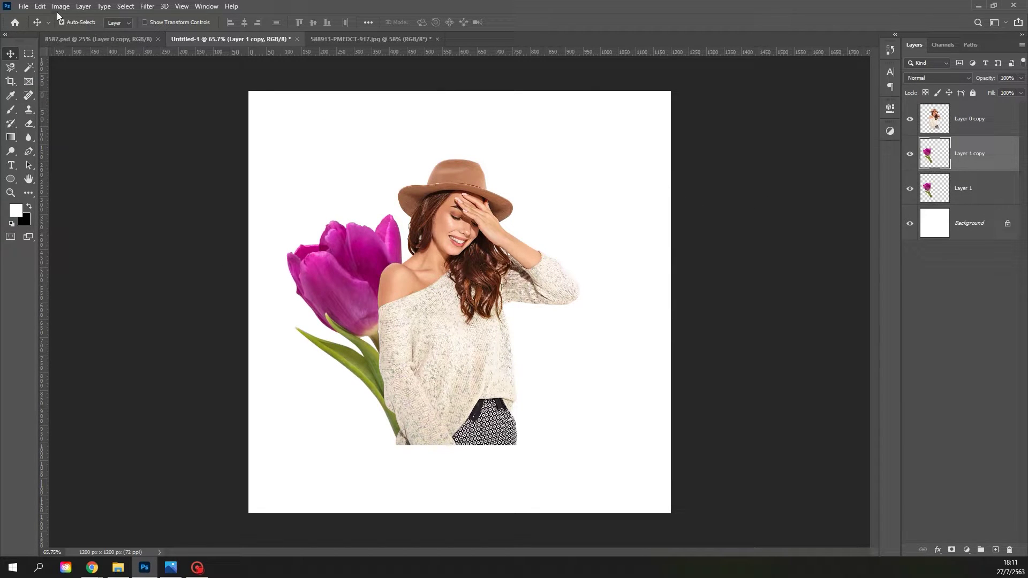
- Move the duplicated tulip to the woman's opposite side, below her raised elbow, and flip it horizontally with Free Transform
{"action": "left_click", "coordinate": [40, 6]}
{"action": "left_click", "coordinate": [85, 241]}
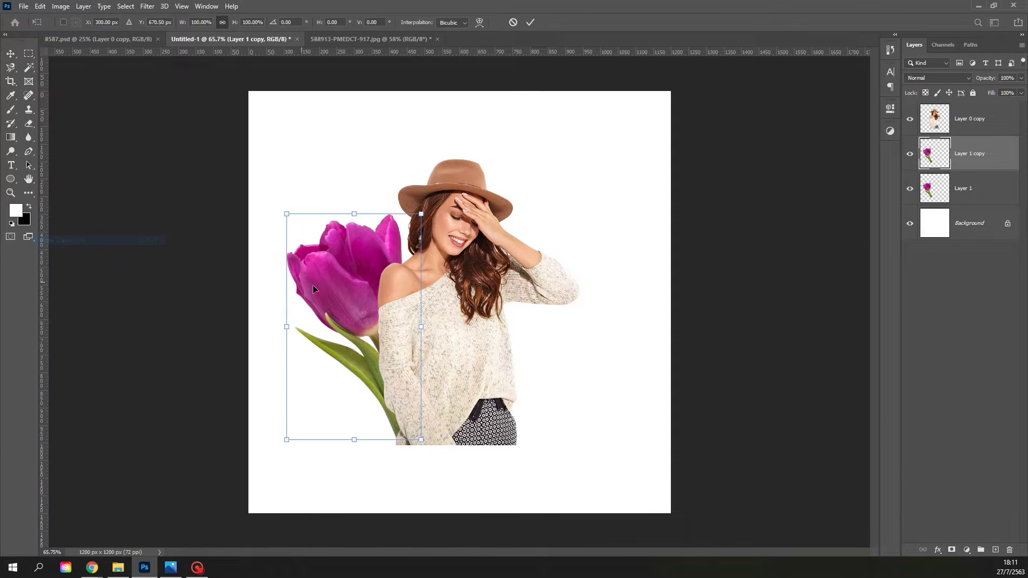
{"action": "left_click_drag", "start_coordinate": [378, 293], "coordinate": [584, 294]}
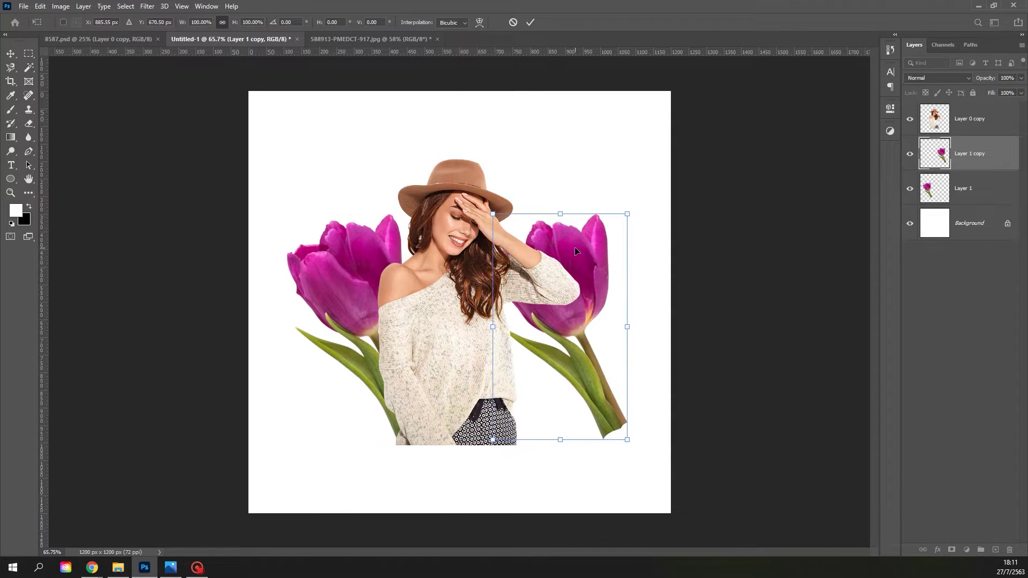
{"action": "right_click", "coordinate": [575, 248]}
{"action": "left_click", "coordinate": [613, 429]}
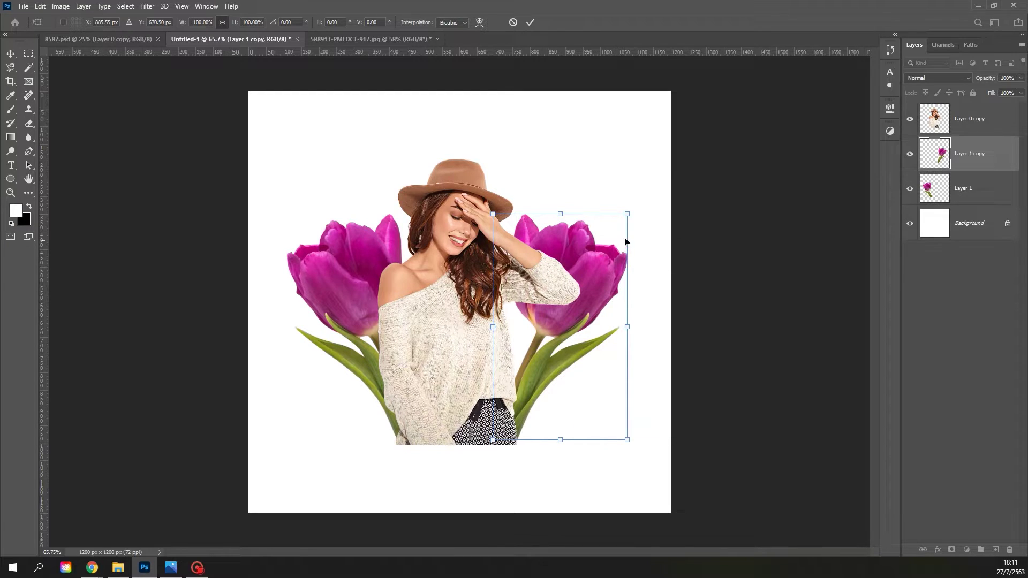
- Shrink the flipped tulip to about 59%, tilt it about 9° outward, and tuck its stem behind the woman's hip
{"action": "left_click_drag", "start_coordinate": [626, 216], "coordinate": [592, 316]}
{"action": "left_click_drag", "start_coordinate": [551, 354], "coordinate": [559, 360]}
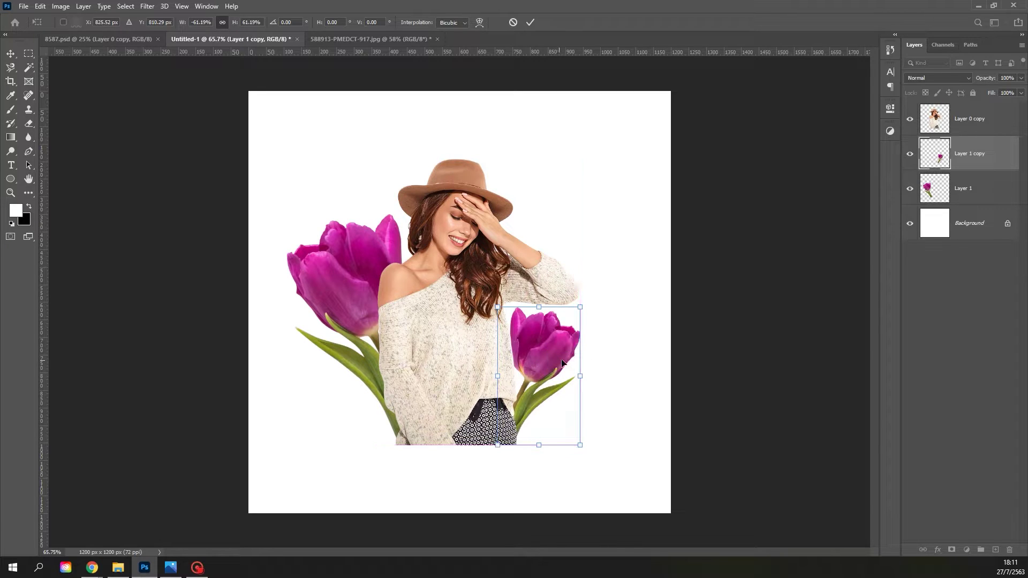
{"action": "mouse_move", "coordinate": [592, 321]}
{"action": "left_mouse_down"}
{"action": "mouse_move", "coordinate": [600, 328]}
{"action": "mouse_move", "coordinate": [551, 349]}
{"action": "mouse_move", "coordinate": [591, 324]}
{"action": "left_mouse_up"}
{"action": "left_click_drag", "start_coordinate": [562, 344], "coordinate": [568, 343]}
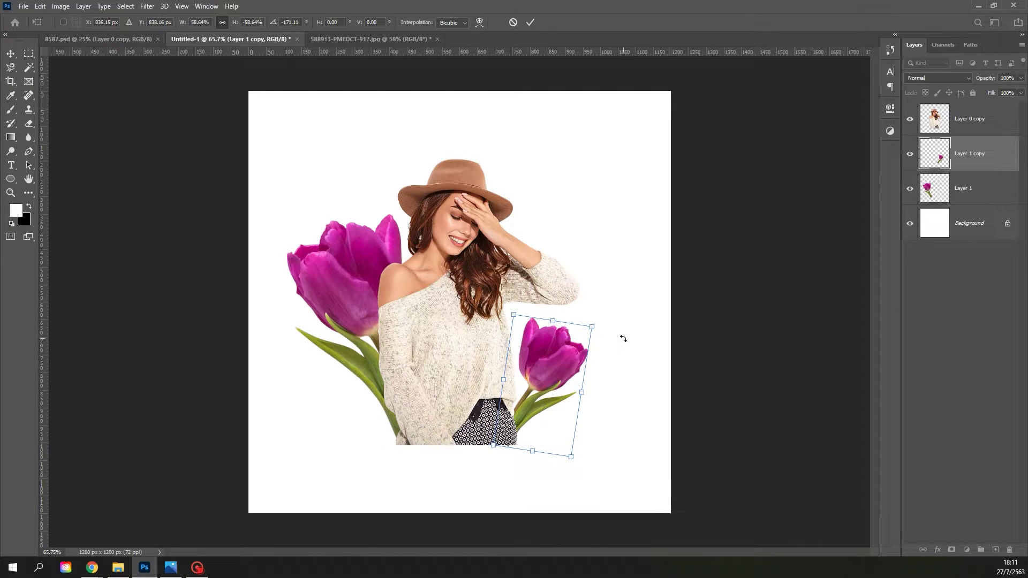
{"action": "key", "text": "Up"}
{"action": "key", "text": "Up"}
{"action": "key", "text": "Up"}
{"action": "key", "text": "Left"}
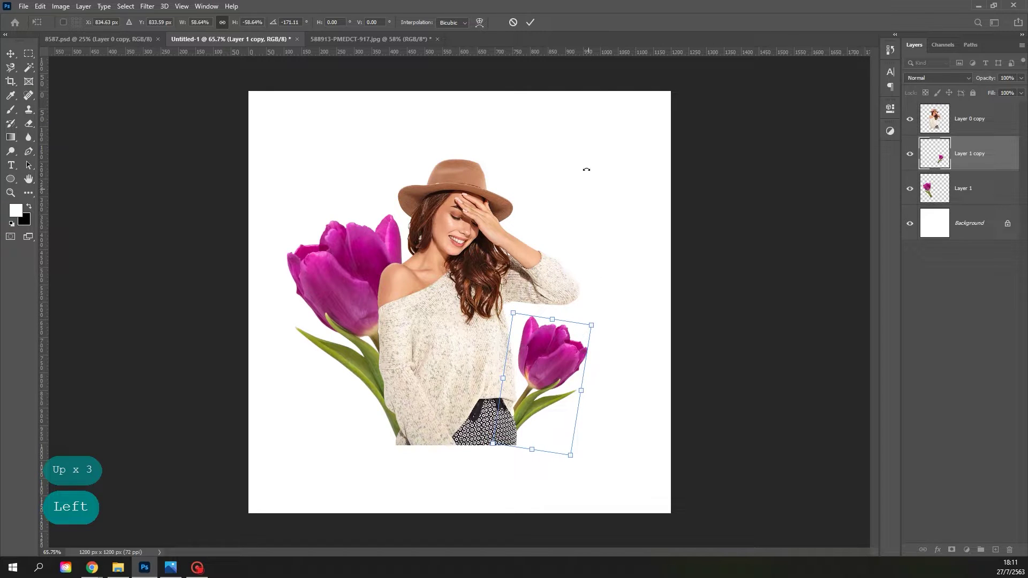
{"action": "left_click", "coordinate": [531, 23]}
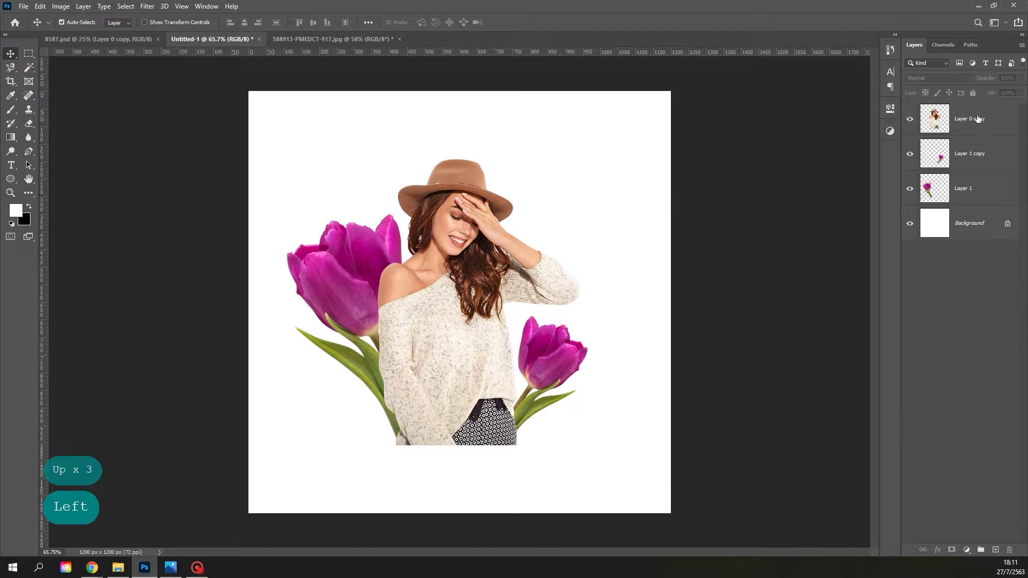
- Add a layer above the Background and draw a large black circle on it with the Ellipse tool in Pixels mode
{"action": "left_click", "coordinate": [969, 214]}
{"action": "left_click", "coordinate": [996, 551]}
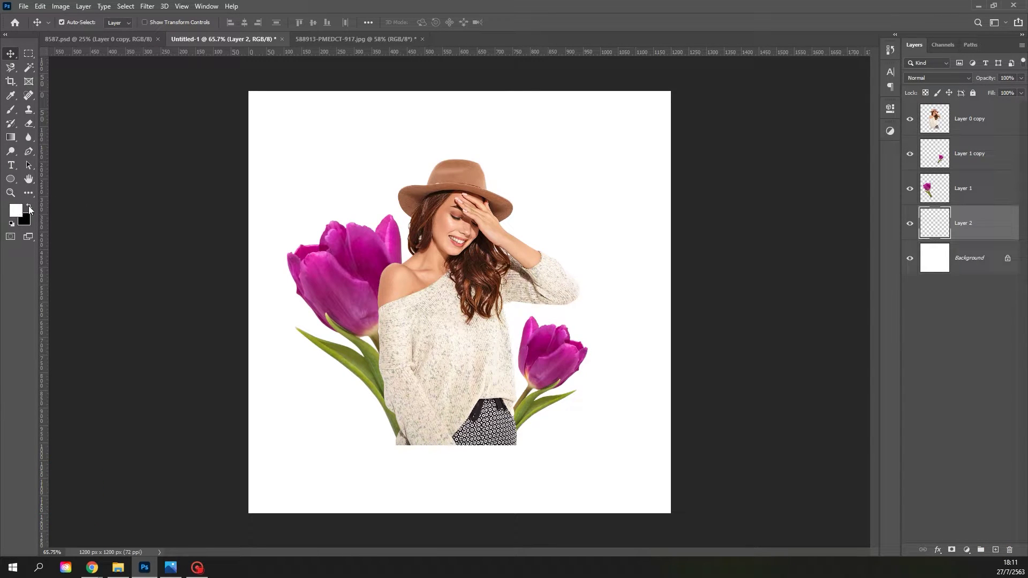
{"action": "left_click", "coordinate": [11, 180]}
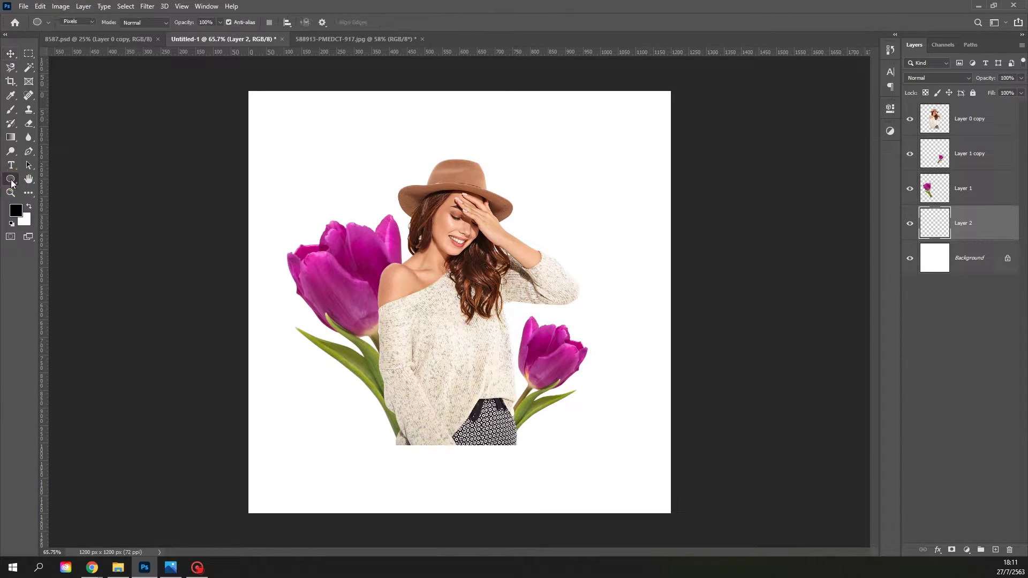
{"action": "left_click", "coordinate": [70, 22]}
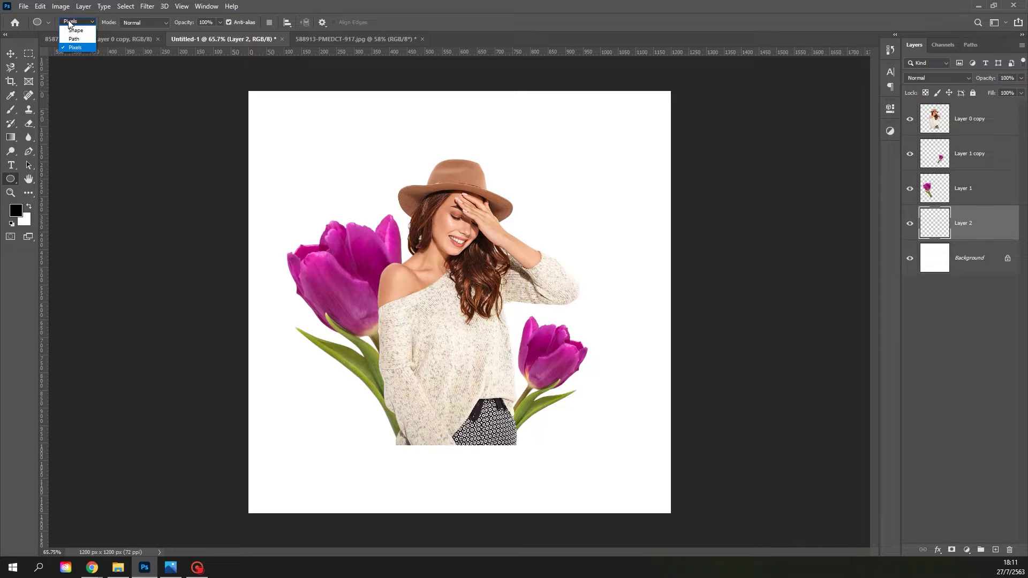
{"action": "left_click", "coordinate": [74, 48]}
{"action": "left_click_drag", "start_coordinate": [306, 149], "coordinate": [637, 439]}
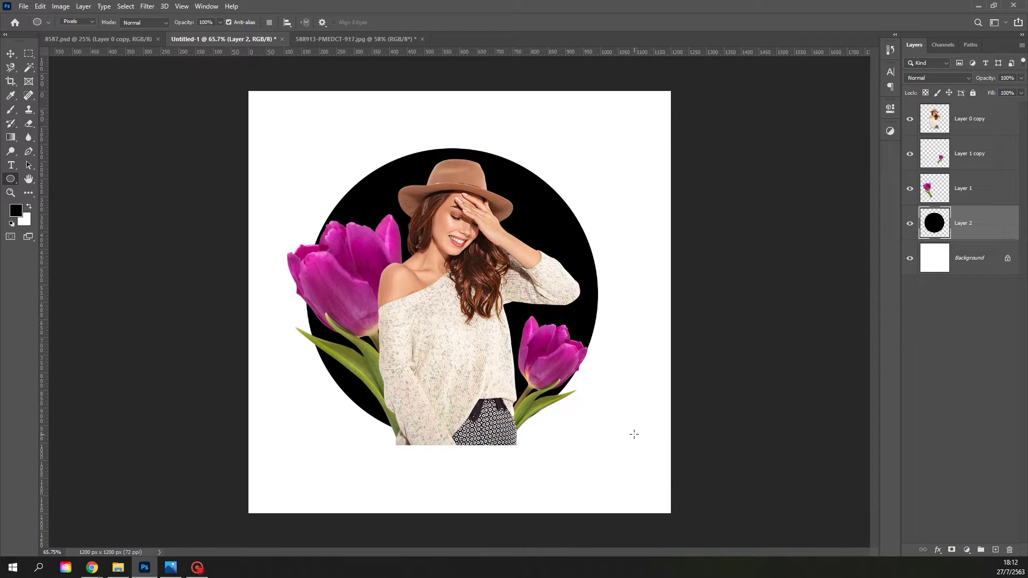
- Move the black circle about 22 px right and 15 px down, aligning its lowest point with the woman's bottom edge
{"action": "left_click", "coordinate": [9, 53]}
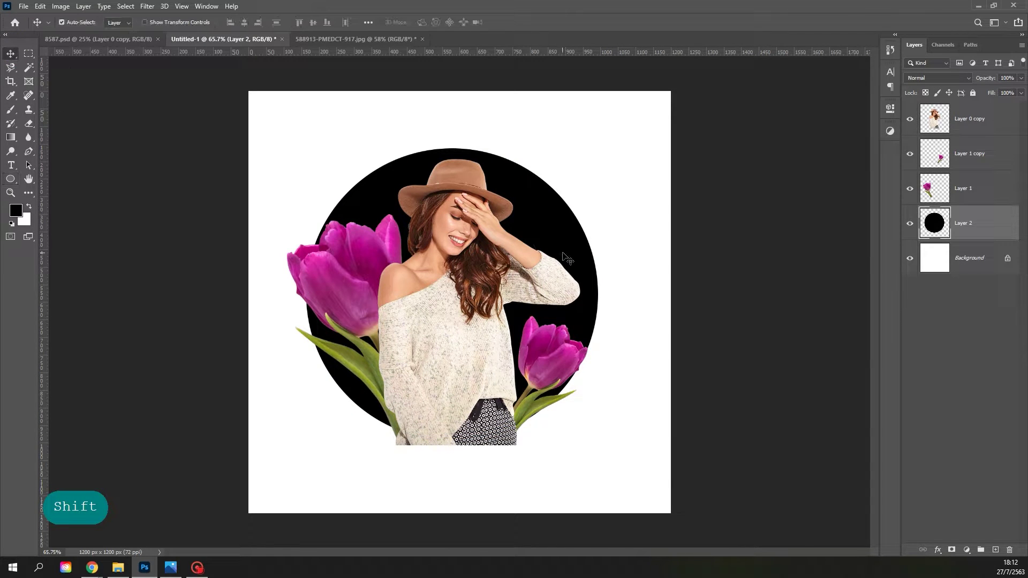
{"action": "left_click_drag", "start_coordinate": [563, 237], "coordinate": [570, 243]}
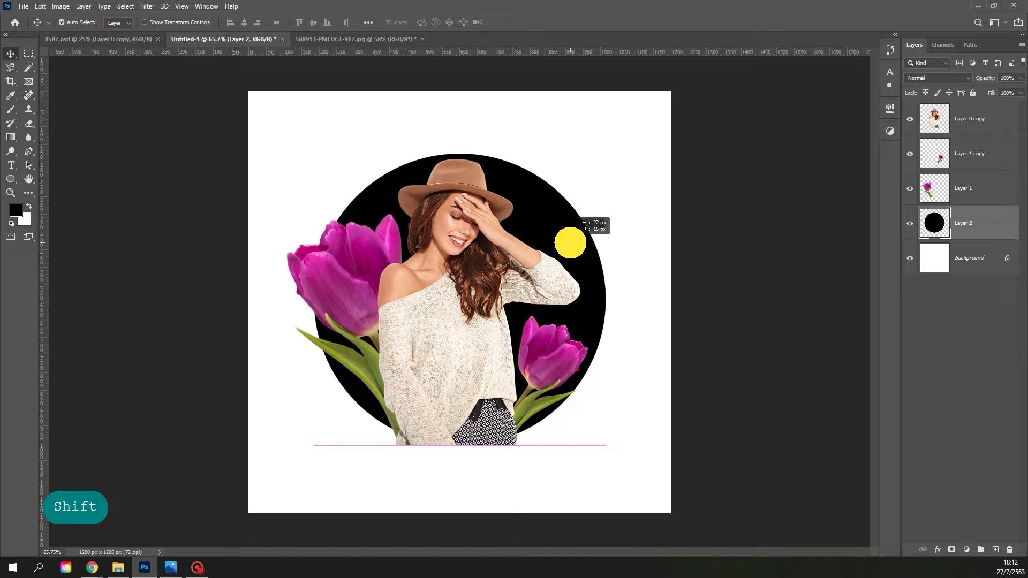
{"action": "left_click_drag", "start_coordinate": [571, 244], "coordinate": [571, 244]}
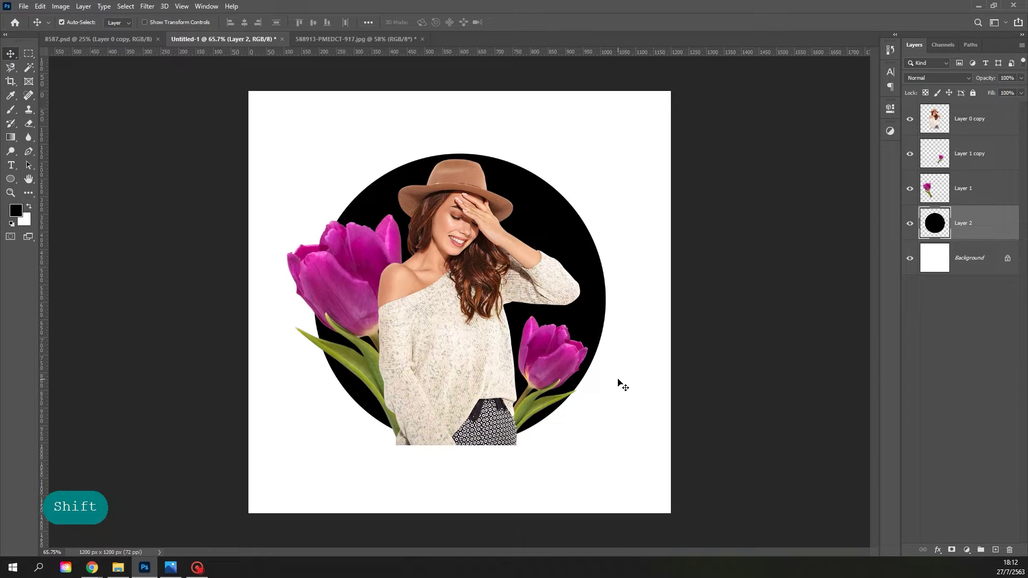
- Free Transform the smaller tulip to about 110% and rotate it about 8.5° clockwise, repositioning it under the woman's elbow
{"action": "left_click", "coordinate": [555, 356]}
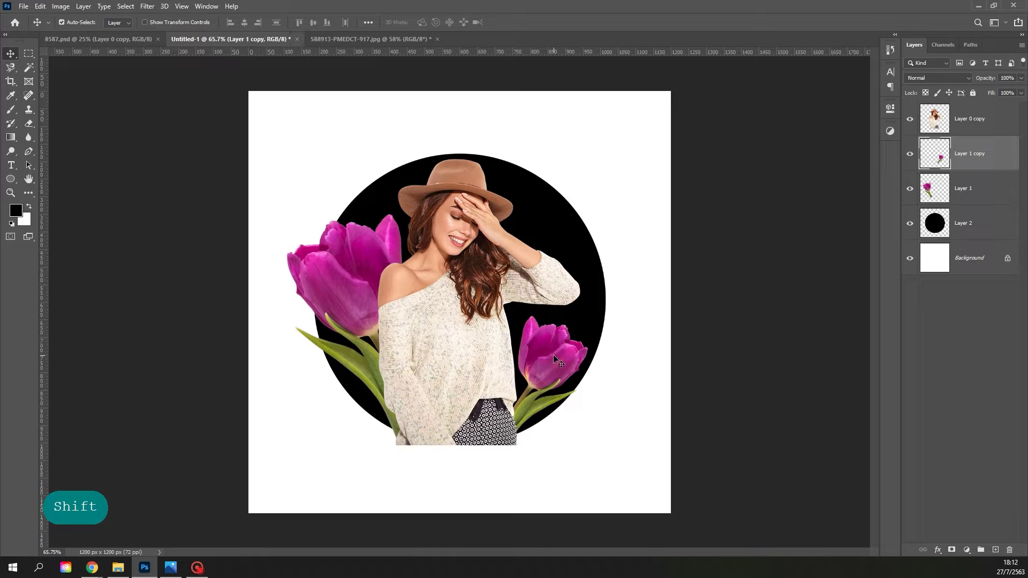
{"action": "key", "text": "ctrl+t"}
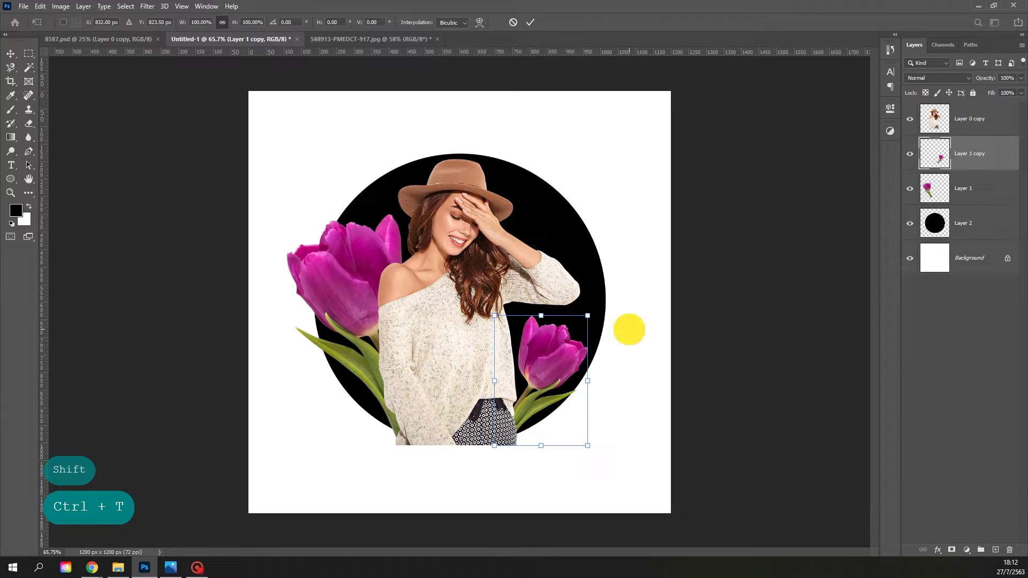
{"action": "left_click_drag", "start_coordinate": [629, 329], "coordinate": [635, 342]}
{"action": "left_click_drag", "start_coordinate": [545, 367], "coordinate": [547, 374]}
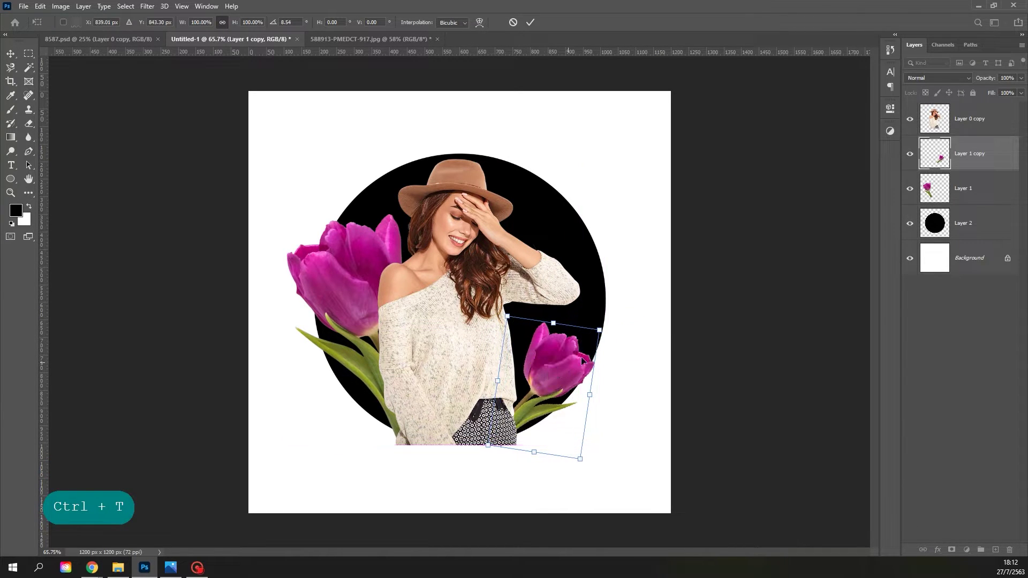
{"action": "left_click_drag", "start_coordinate": [599, 335], "coordinate": [615, 317]}
{"action": "left_click_drag", "start_coordinate": [567, 357], "coordinate": [580, 364]}
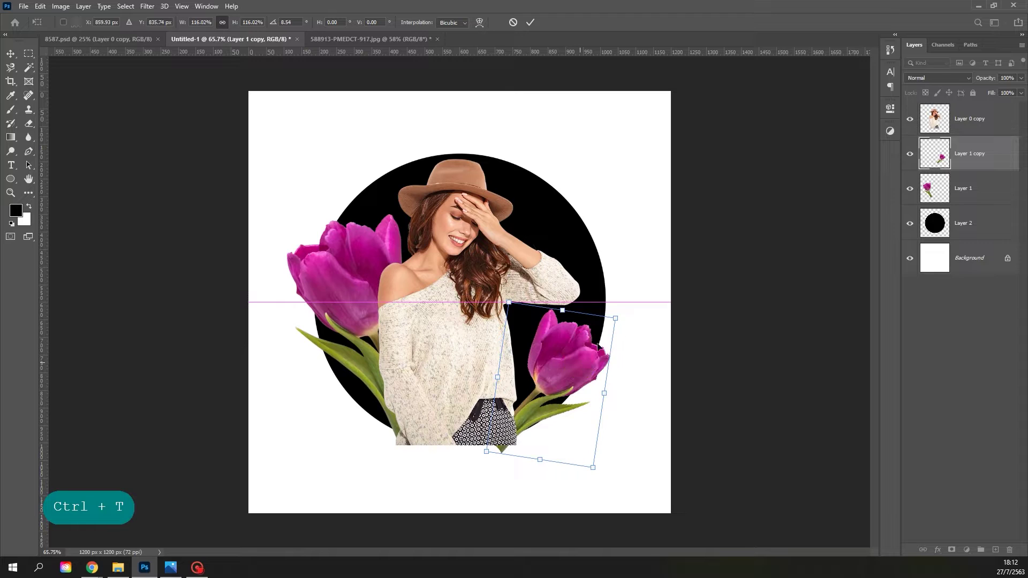
{"action": "left_click_drag", "start_coordinate": [616, 320], "coordinate": [610, 328]}
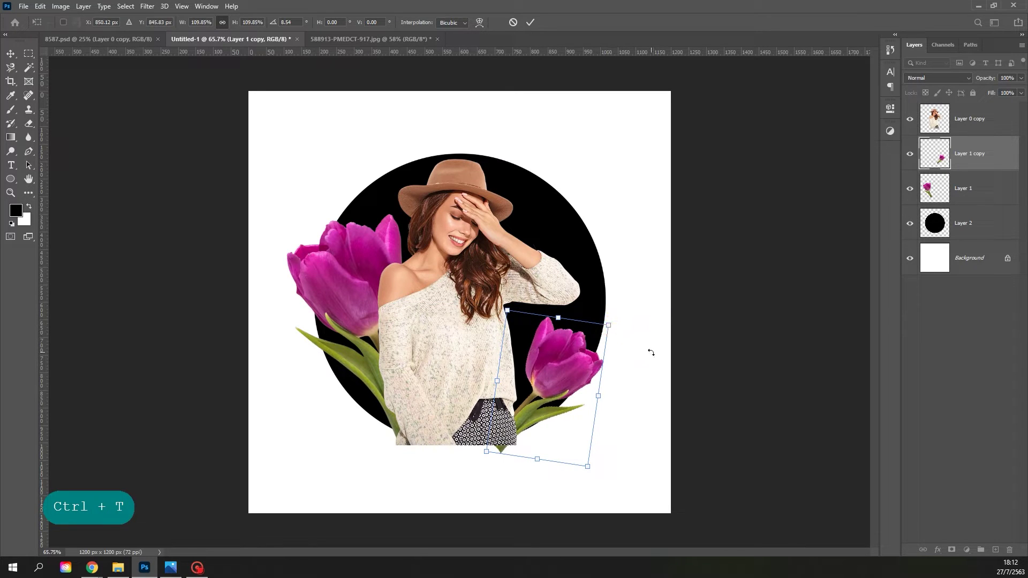
{"action": "left_click", "coordinate": [530, 22]}
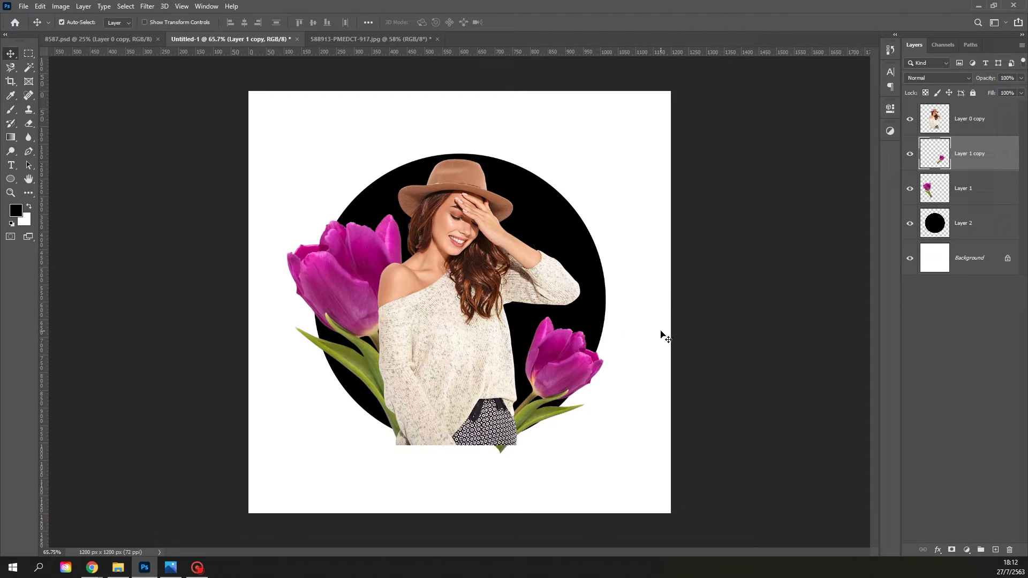
- Nudge the smaller tulip slightly closer to the woman and a little lower
{"action": "key", "text": "Left"}
{"action": "key", "text": "Left"}
{"action": "key", "text": "Left"}
{"action": "key", "text": "Left"}
{"action": "key", "text": "Left"}
{"action": "key", "text": "Left"}
{"action": "key", "text": "Left"}
{"action": "key", "text": "Down"}
{"action": "key", "text": "Down"}
{"action": "key", "text": "Down"}
{"action": "key", "text": "Down"}
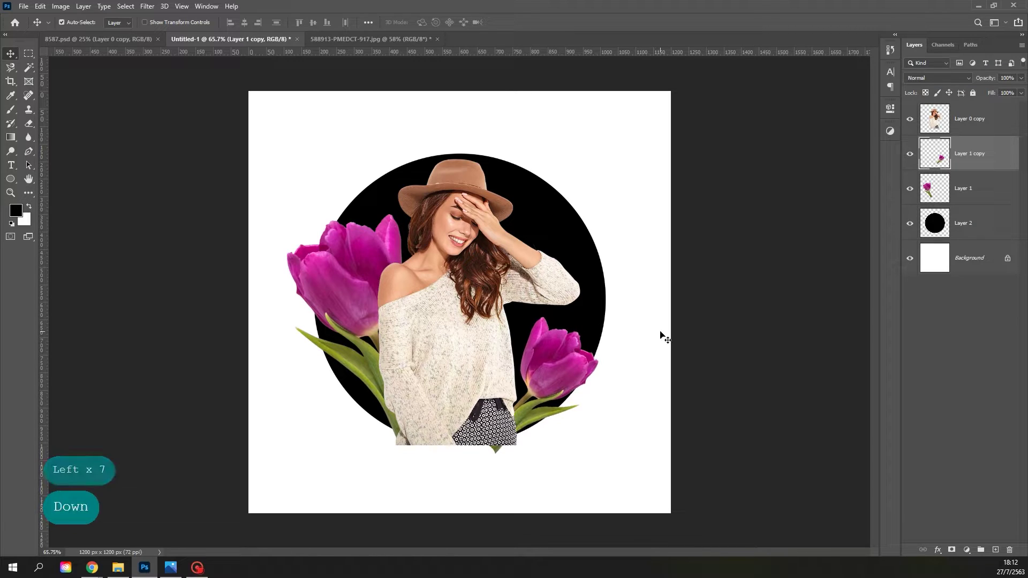
{"action": "key", "text": "Left"}
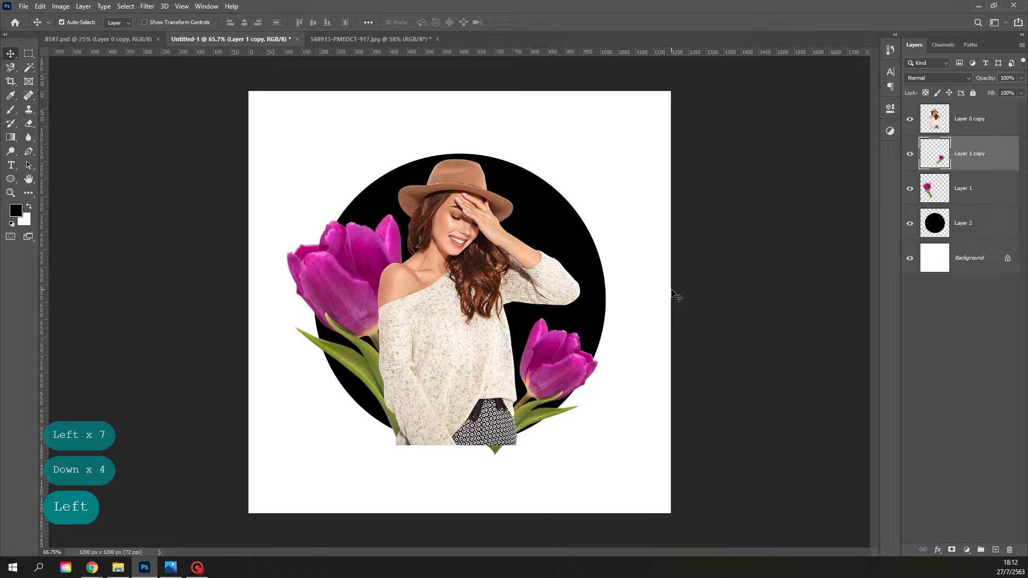
- Move the black circle straight down about 29 px behind the woman and tulips
{"action": "left_click_drag", "start_coordinate": [578, 253], "coordinate": [579, 256]}
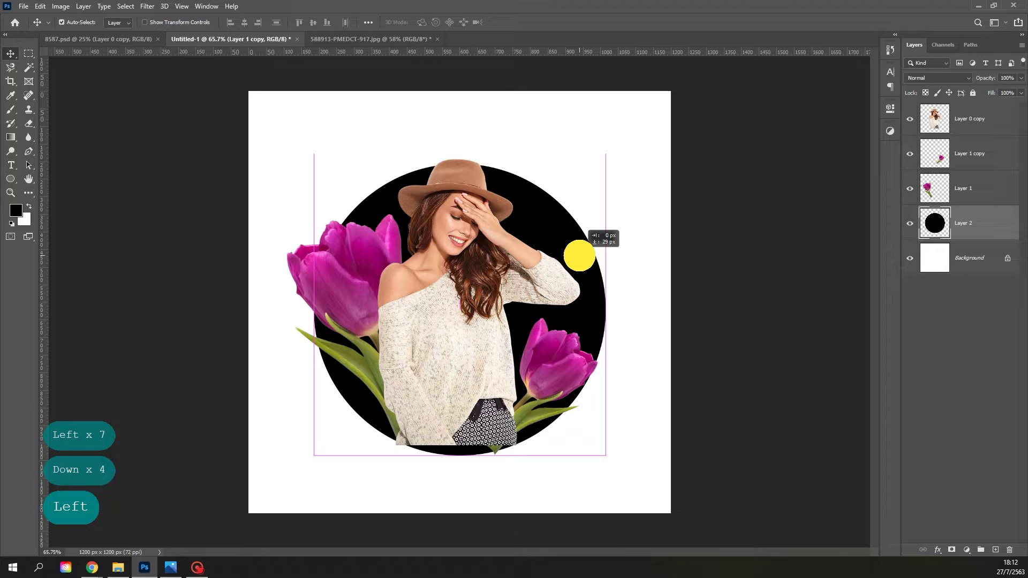
{"action": "left_click_drag", "start_coordinate": [580, 255], "coordinate": [581, 257]}
{"action": "key", "text": "shift"}
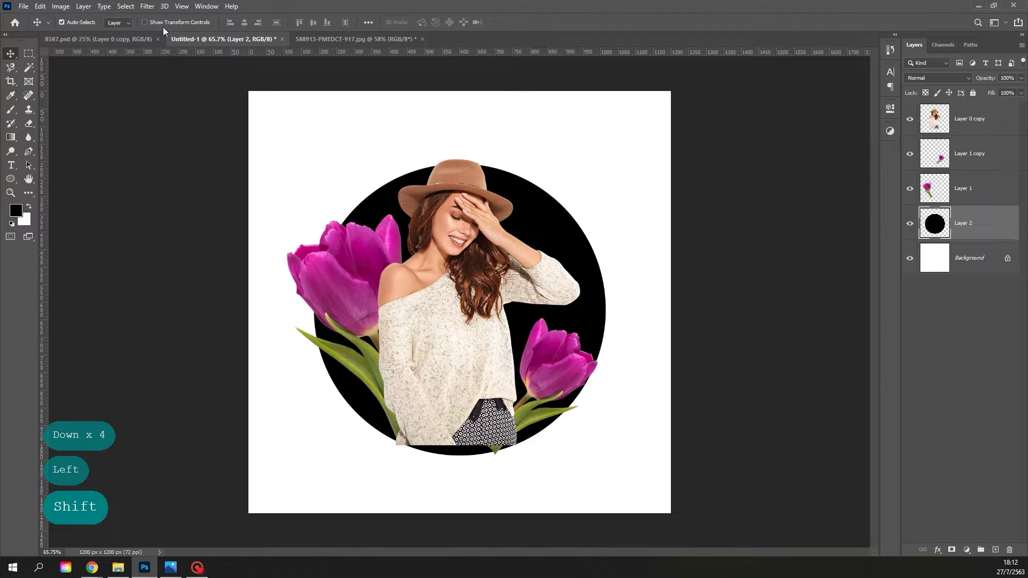
- Free Transform the black circle down to about 90.5%, aligning its lowest point with the woman's bottom edge
{"action": "left_click", "coordinate": [45, 8]}
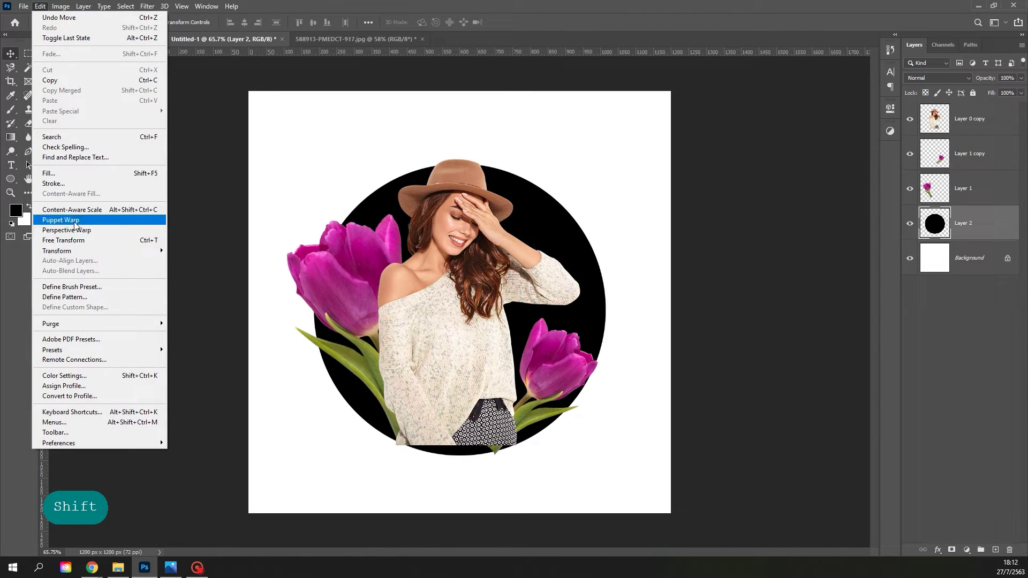
{"action": "left_click", "coordinate": [75, 240]}
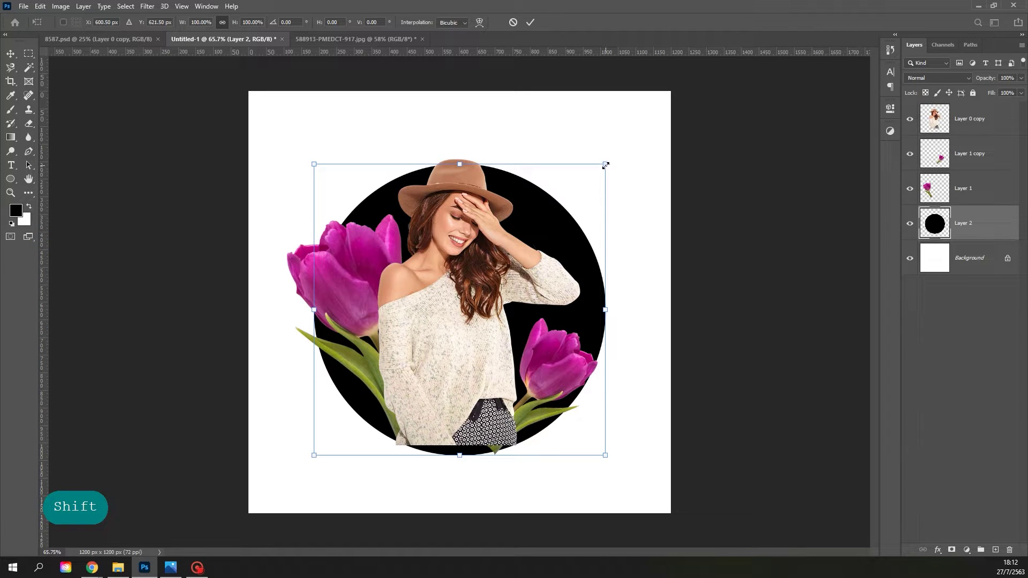
{"action": "left_click_drag", "start_coordinate": [605, 165], "coordinate": [593, 187]}
{"action": "left_click_drag", "start_coordinate": [562, 245], "coordinate": [558, 248]}
{"action": "left_click_drag", "start_coordinate": [590, 184], "coordinate": [593, 179]}
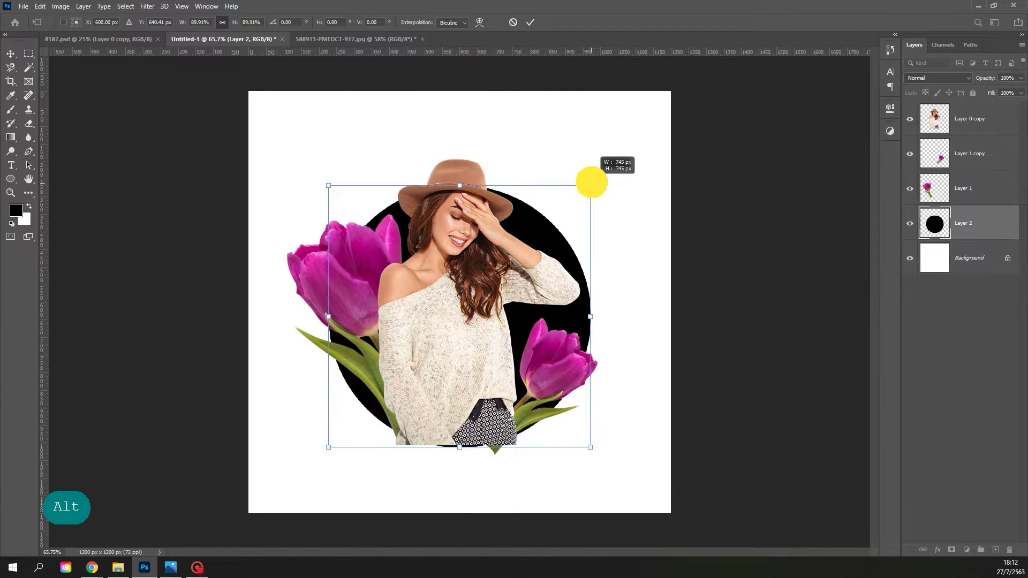
{"action": "left_click_drag", "start_coordinate": [576, 220], "coordinate": [571, 215]}
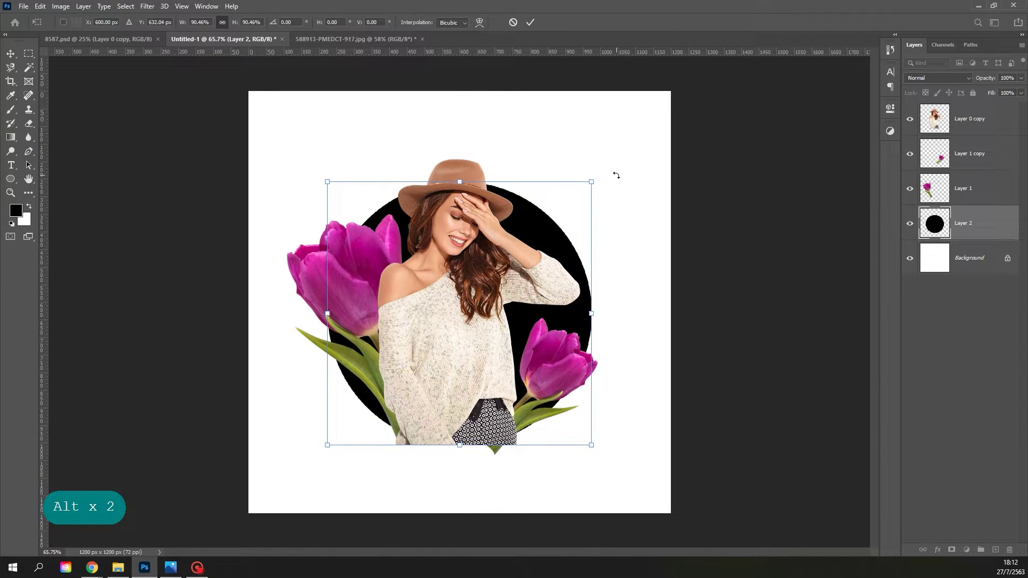
{"action": "left_click", "coordinate": [530, 22]}
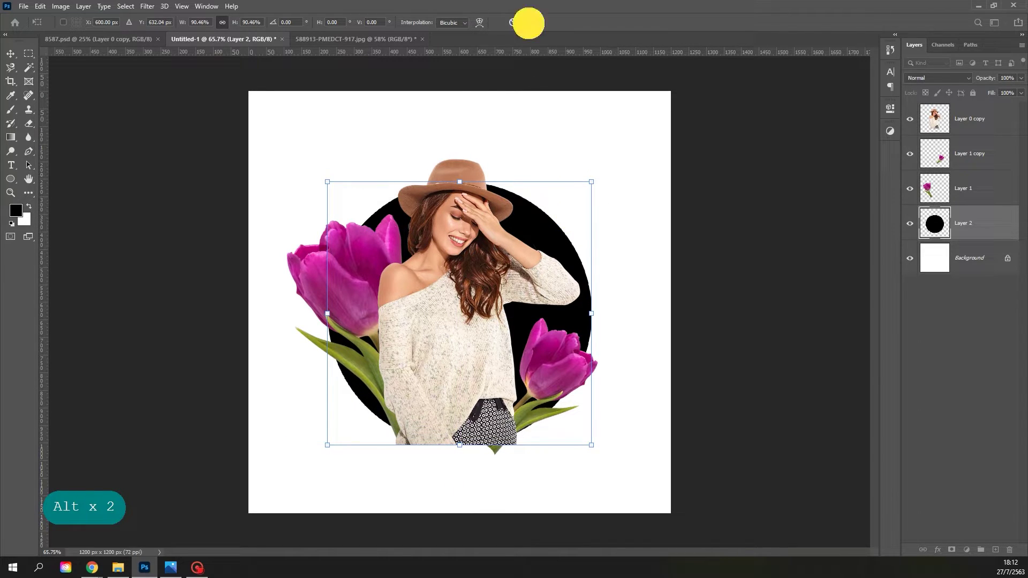
- Select the black circle's pixels and use that selection to add a layer mask to the woman's layer
{"action": "left_click", "coordinate": [605, 225]}
{"action": "left_click", "coordinate": [965, 123]}
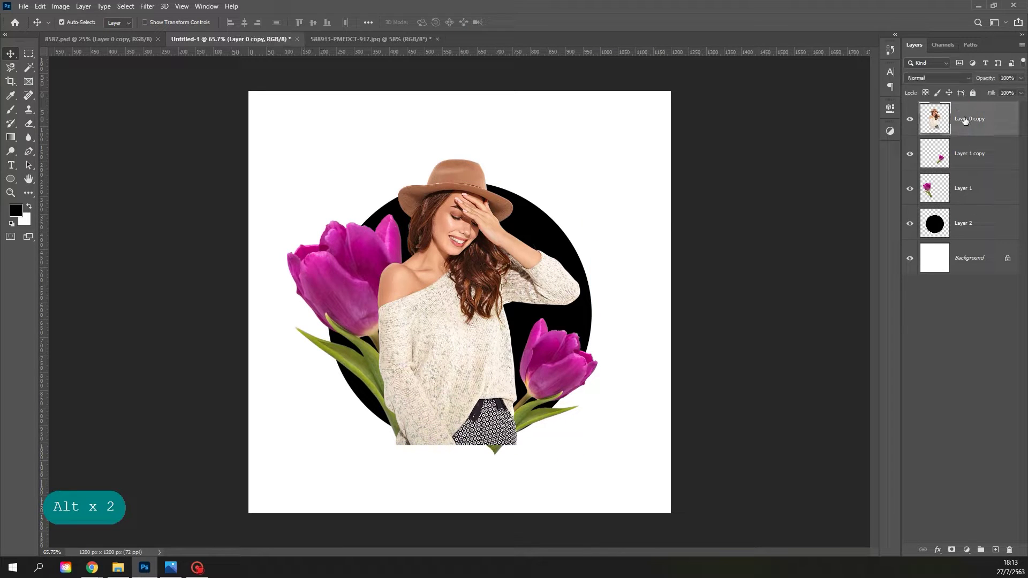
{"action": "left_click", "coordinate": [939, 225]}
{"action": "right_click", "coordinate": [938, 225]}
{"action": "left_click", "coordinate": [913, 258]}
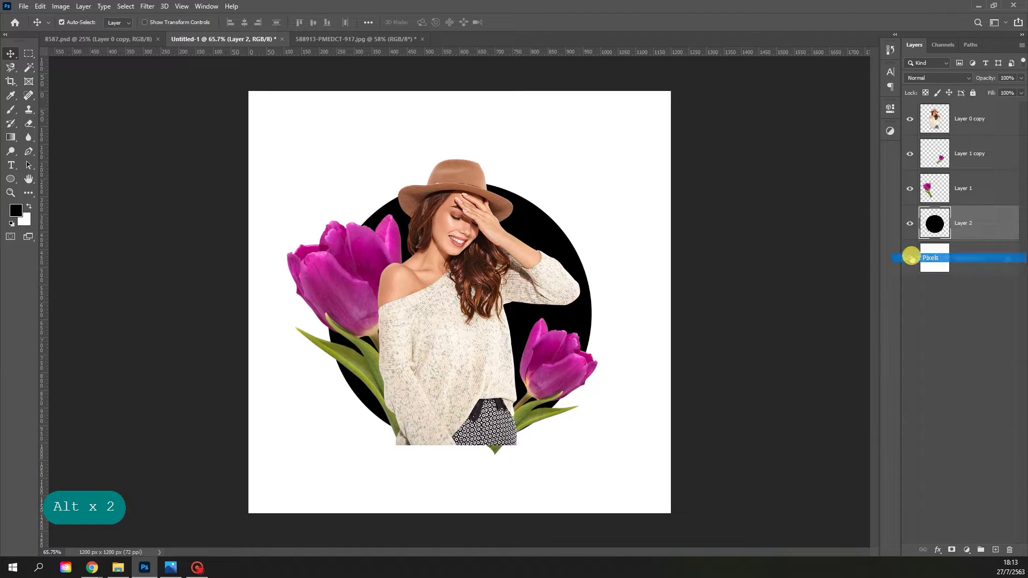
{"action": "left_click", "coordinate": [955, 125]}
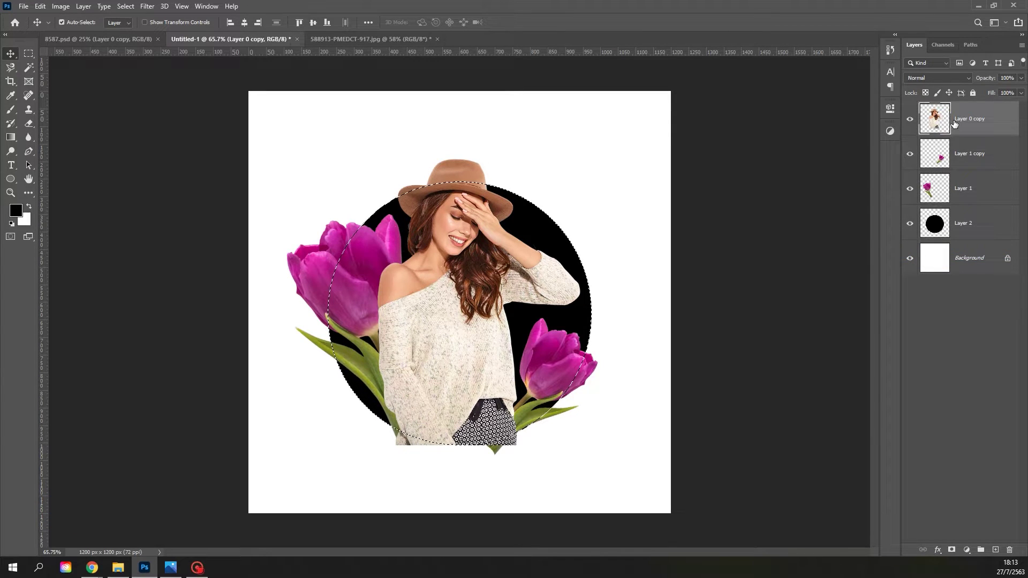
{"action": "left_click", "coordinate": [949, 548]}
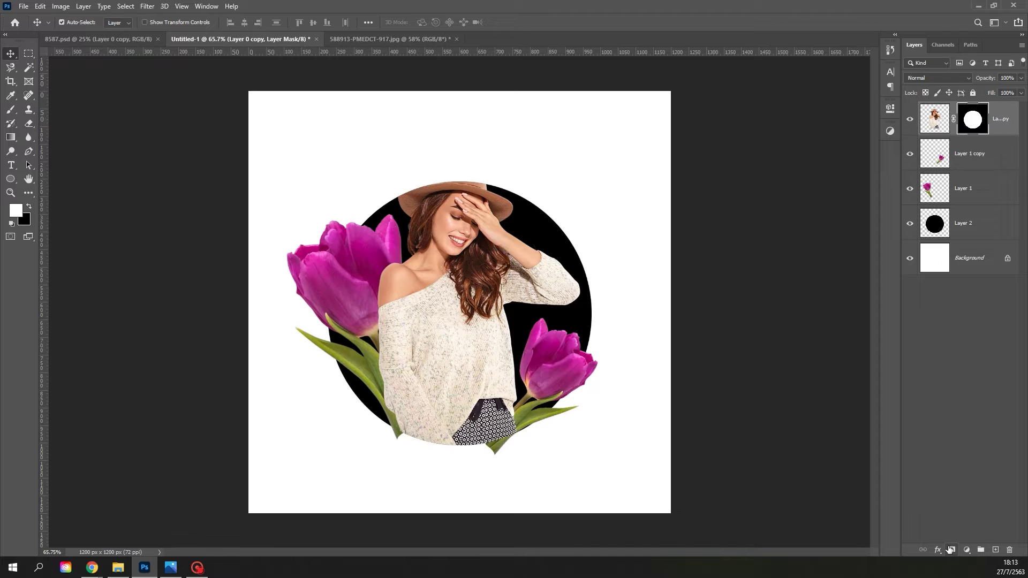
- Paint white on the woman's layer mask with a 171 px Hard Round brush to restore the clipped crown of the hat
{"action": "left_click", "coordinate": [968, 121]}
{"action": "left_click", "coordinate": [10, 109]}
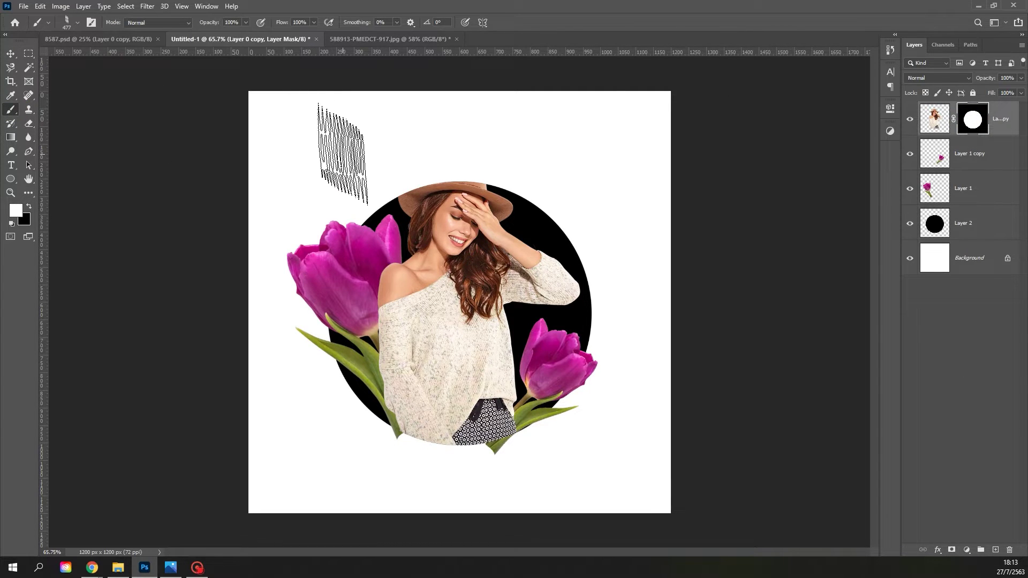
{"action": "right_click", "coordinate": [343, 158]}
{"action": "left_click_drag", "start_coordinate": [547, 449], "coordinate": [542, 248]}
{"action": "left_click", "coordinate": [397, 295]}
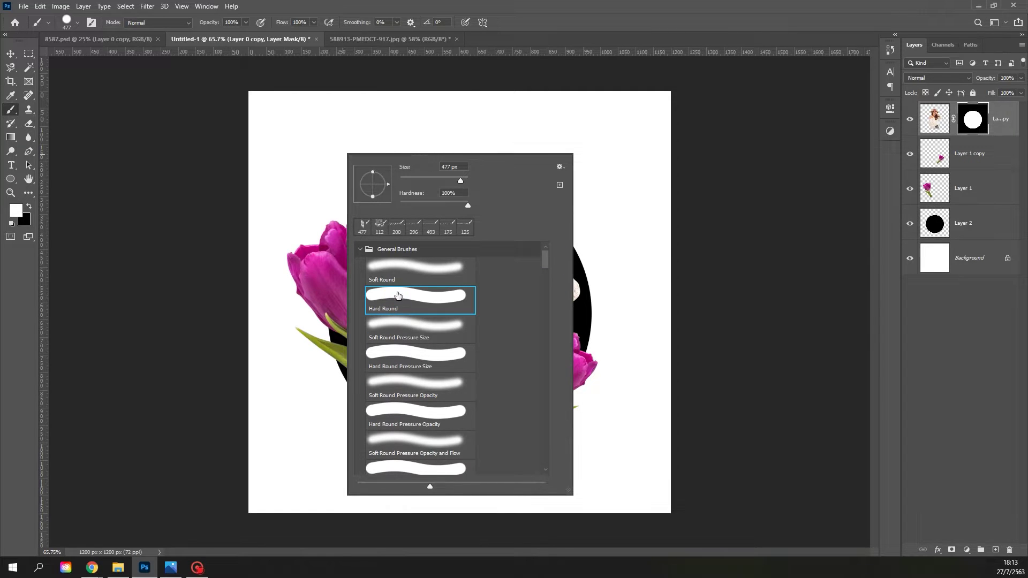
{"action": "key", "text": "Return"}
{"action": "left_click", "coordinate": [431, 176]}
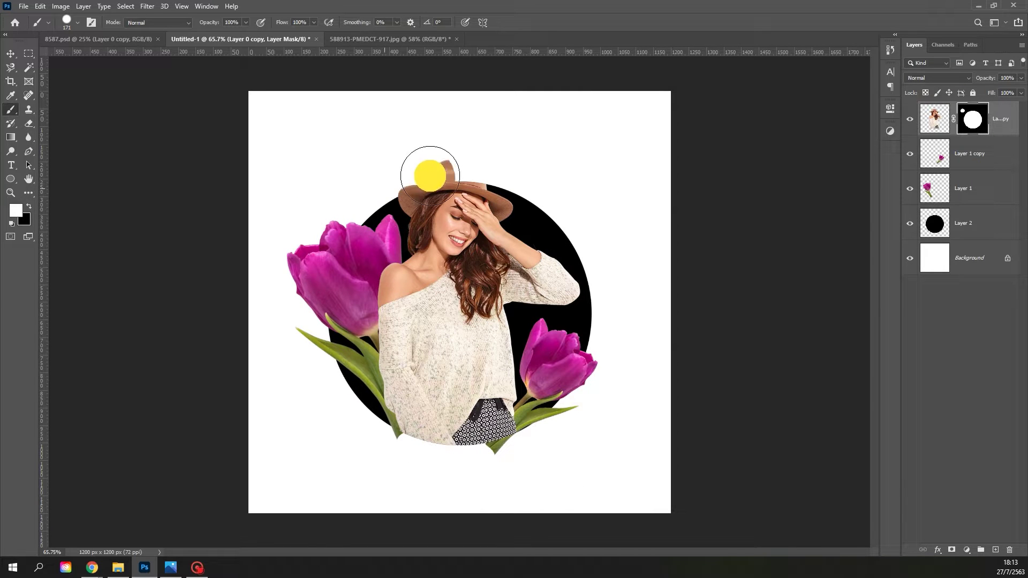
{"action": "mouse_move", "coordinate": [430, 175]}
{"action": "left_mouse_down"}
{"action": "mouse_move", "coordinate": [492, 180]}
{"action": "mouse_move", "coordinate": [462, 168]}
{"action": "mouse_move", "coordinate": [409, 189]}
{"action": "mouse_move", "coordinate": [474, 171]}
{"action": "left_mouse_up"}
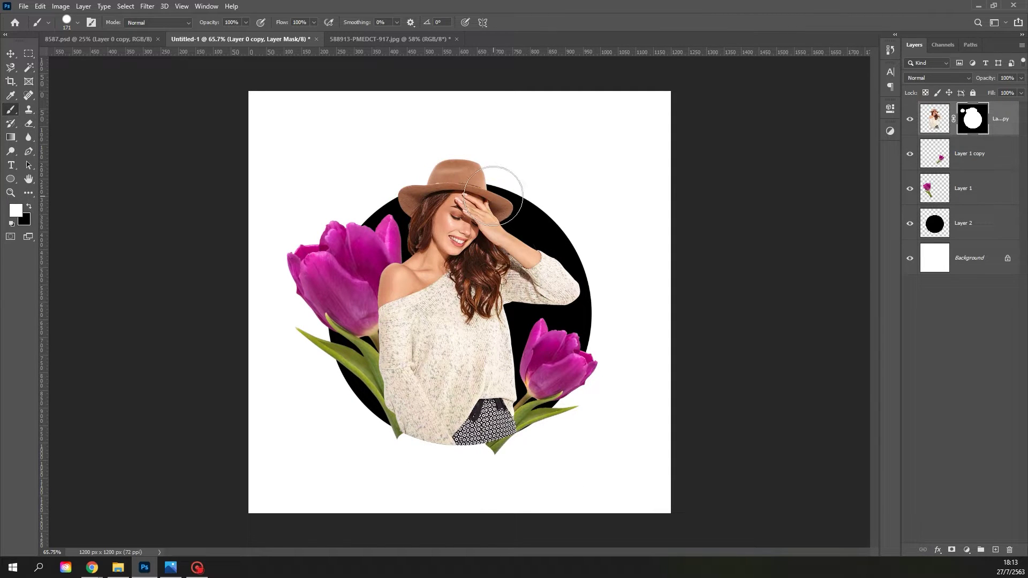
- Select the black circle's pixels and invert the selection to cover everything outside the circle
{"action": "left_click", "coordinate": [10, 53]}
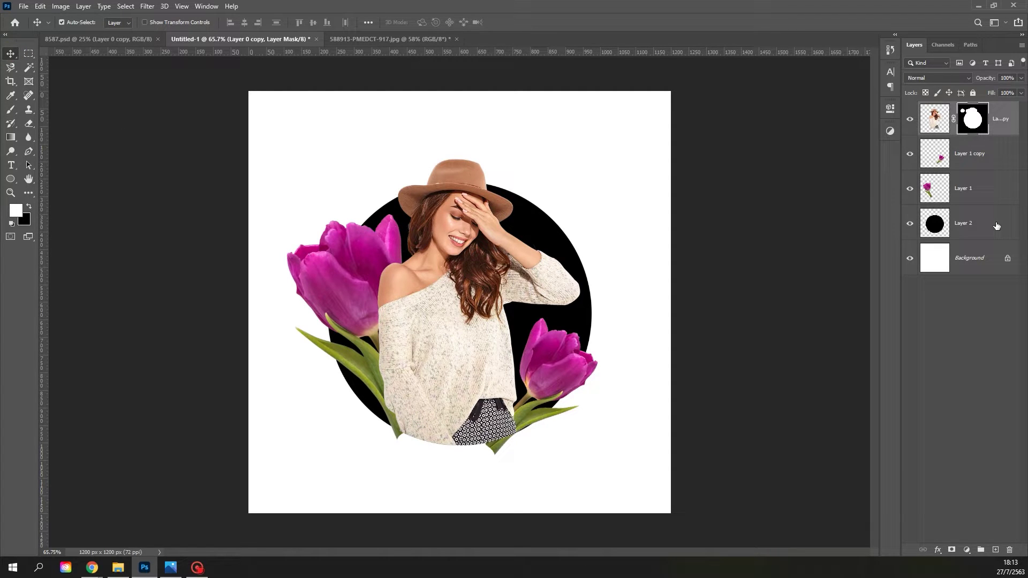
{"action": "left_click", "coordinate": [936, 227]}
{"action": "right_click", "coordinate": [936, 228]}
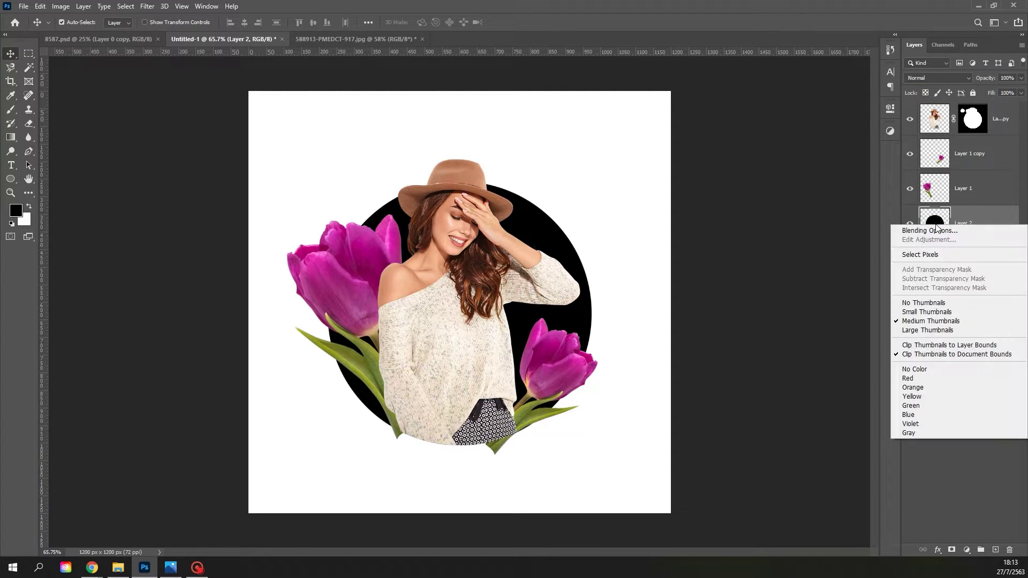
{"action": "left_click", "coordinate": [919, 255]}
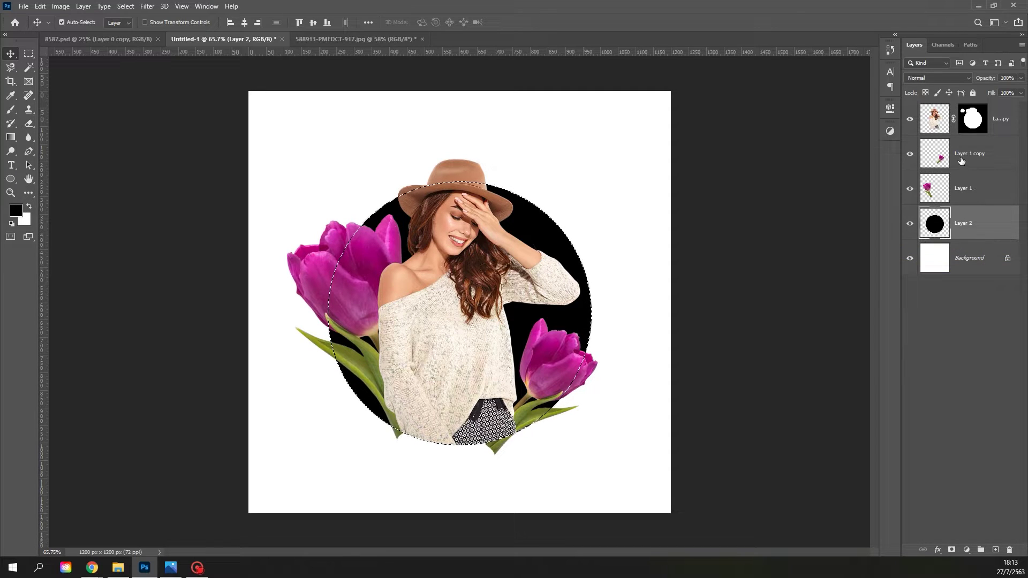
{"action": "left_click", "coordinate": [125, 7]}
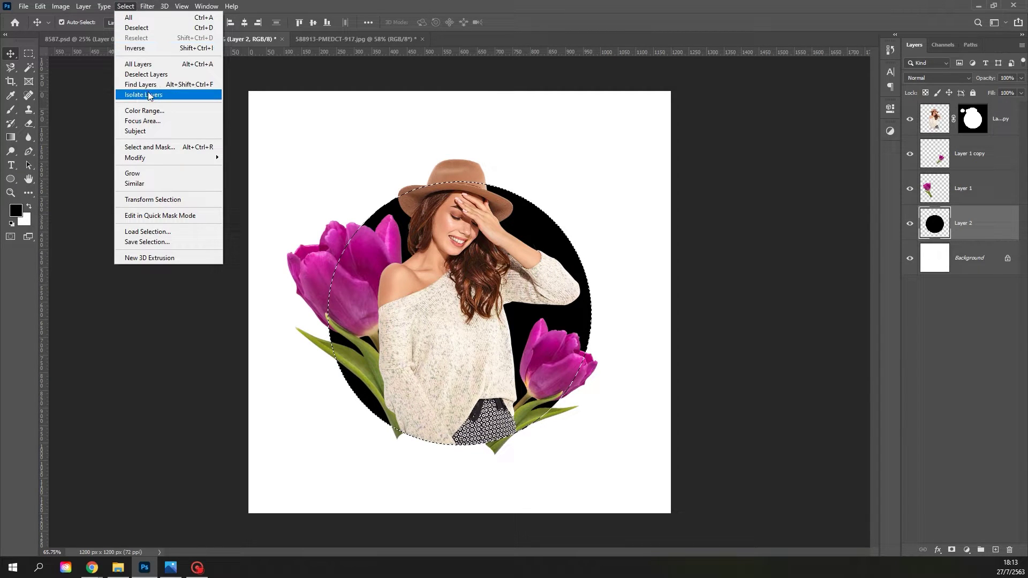
{"action": "left_click", "coordinate": [145, 49]}
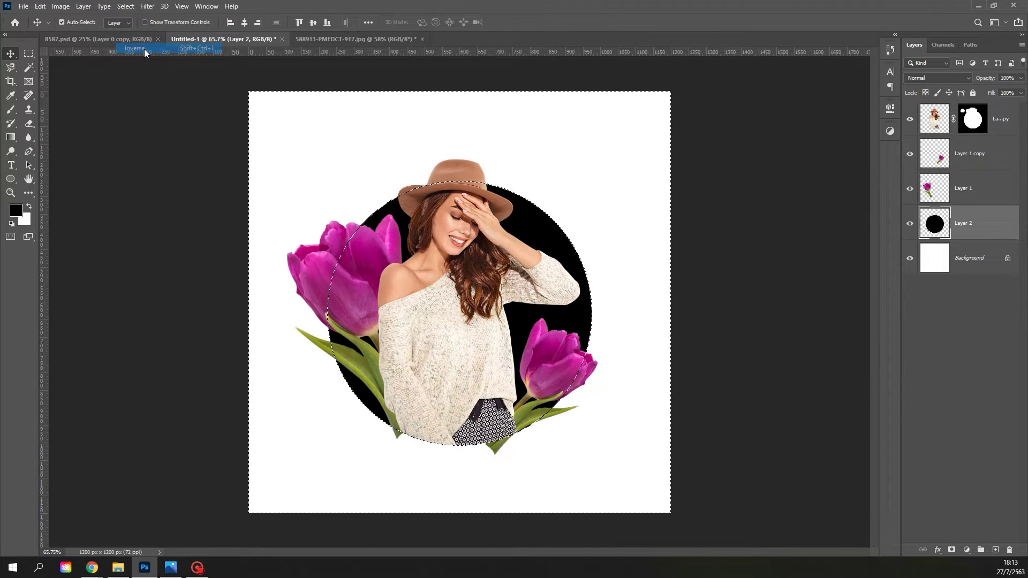
- Erase the larger tulip's stem end below the circle on Layer 1 with a 61 px eraser
{"action": "left_click", "coordinate": [967, 189]}
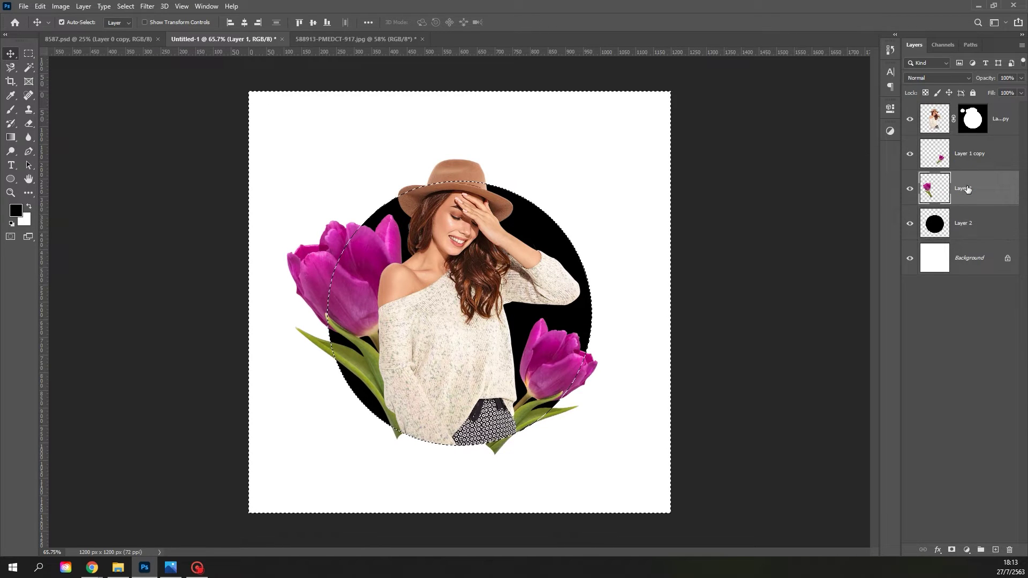
{"action": "left_click", "coordinate": [28, 122]}
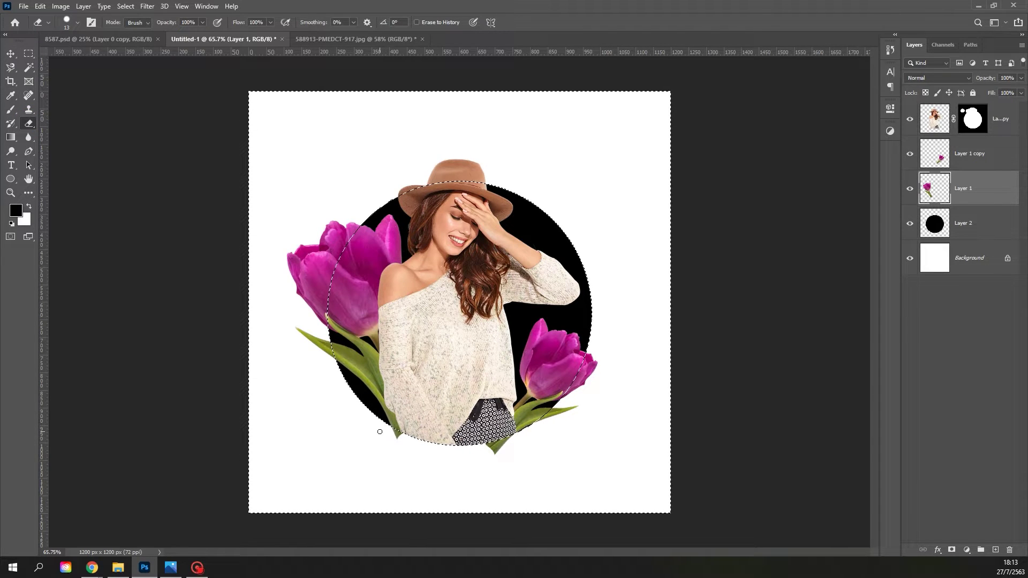
{"action": "left_click", "coordinate": [78, 22]}
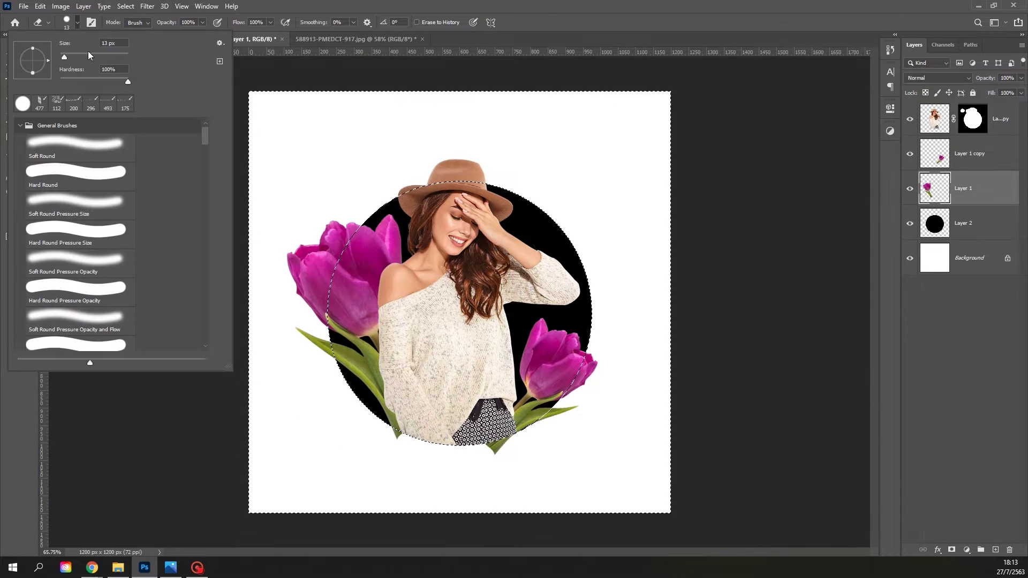
{"action": "left_click_drag", "start_coordinate": [72, 55], "coordinate": [80, 55]}
{"action": "left_click", "coordinate": [406, 439]}
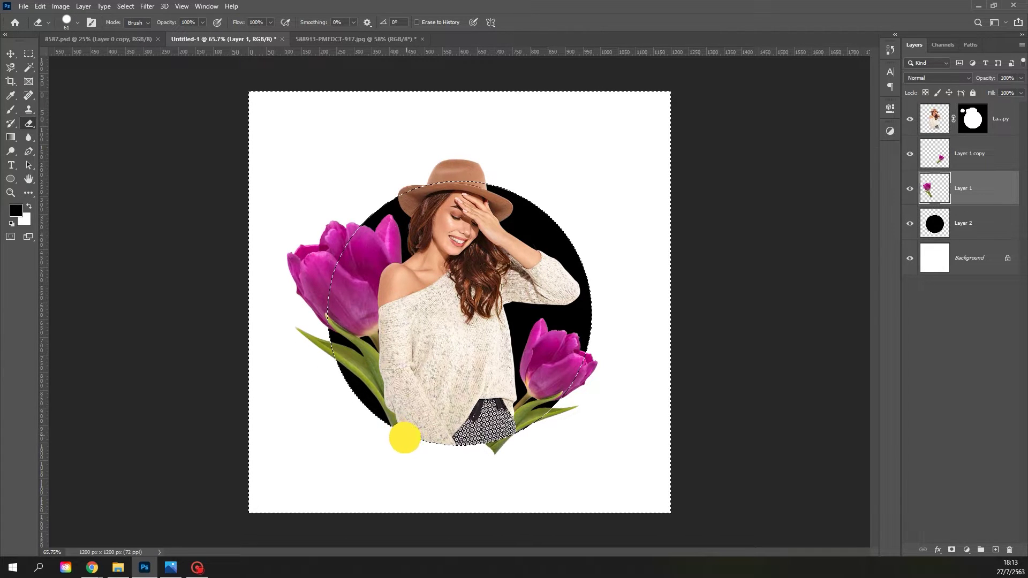
- Erase the smaller tulip's stem end below the circle on Layer 1 copy, and clear the selection
{"action": "left_click", "coordinate": [979, 157]}
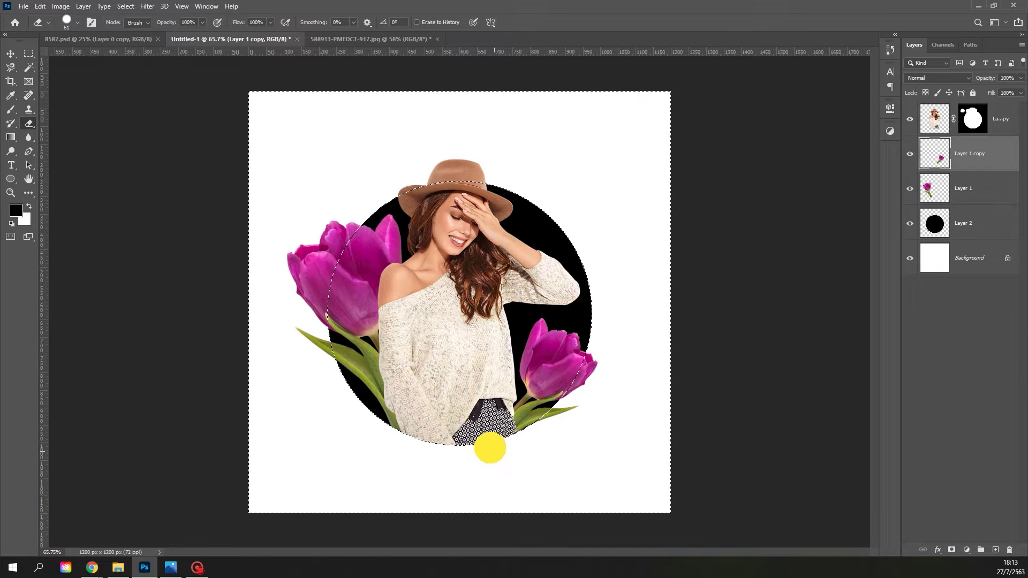
{"action": "left_click", "coordinate": [11, 53]}
{"action": "left_click", "coordinate": [132, 7]}
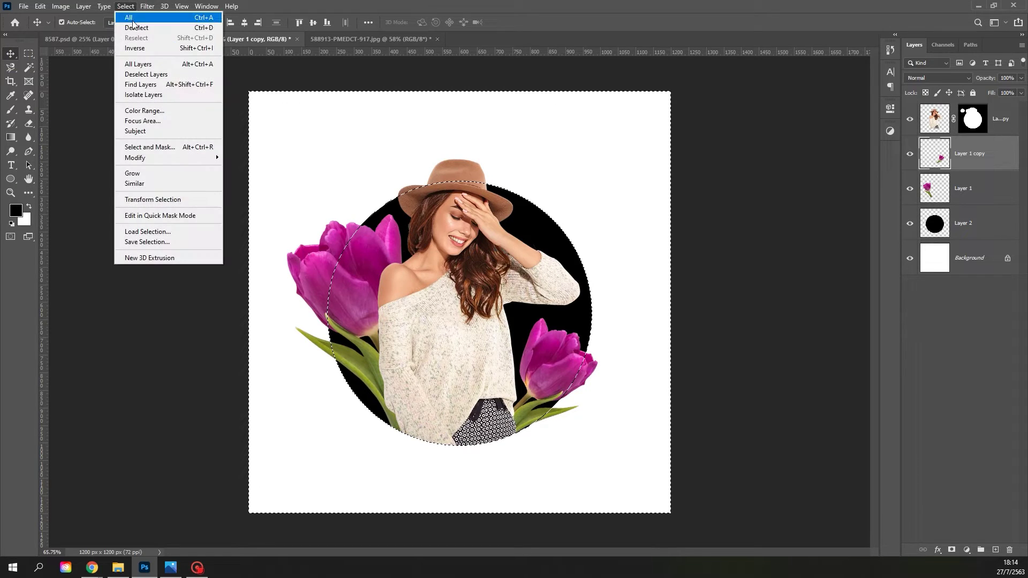
{"action": "left_click", "coordinate": [131, 28]}
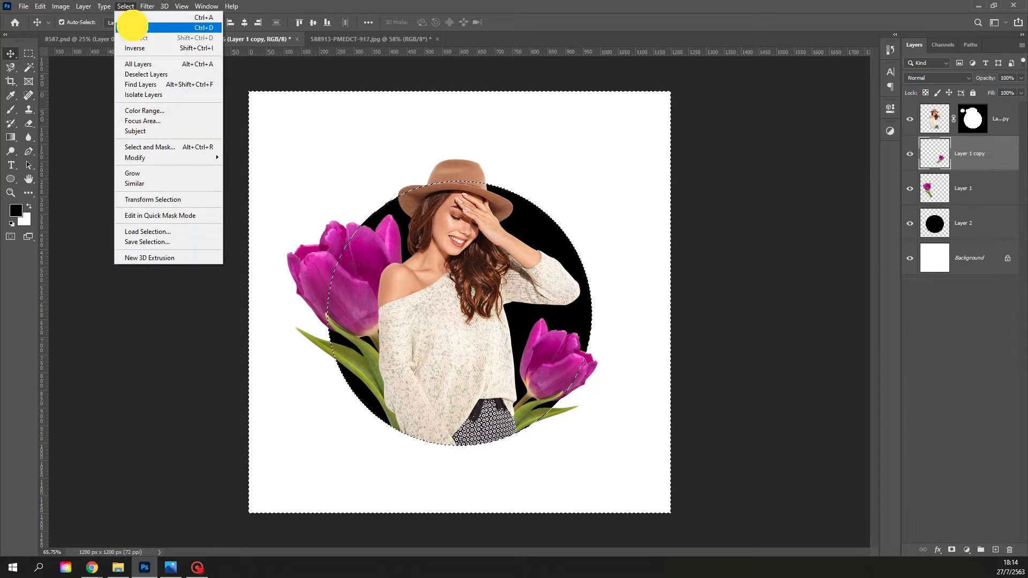
- Move the circle, both tulips and the woman together about 41 px up and slightly to the right on the canvas
{"action": "left_click", "coordinate": [991, 227]}
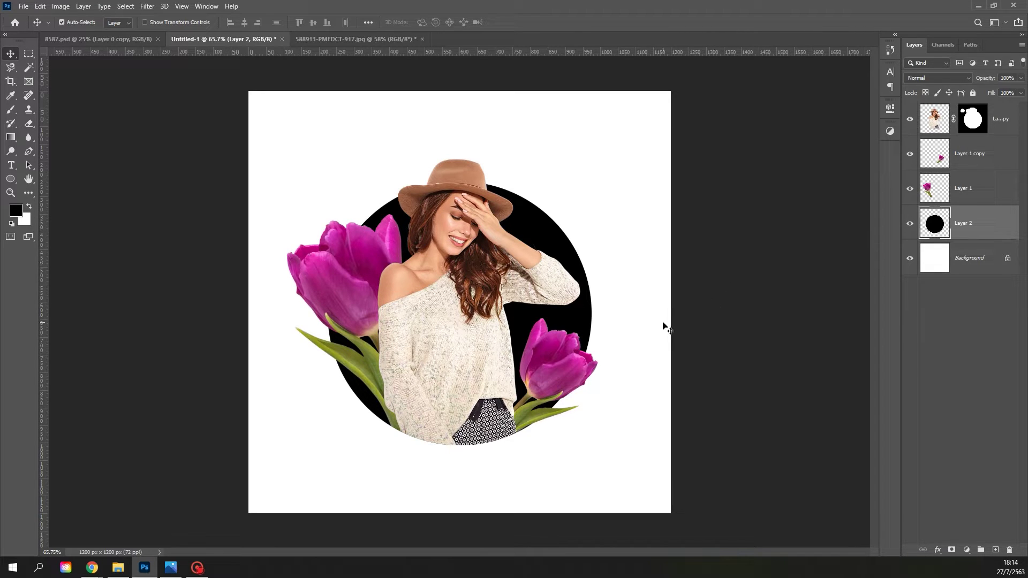
{"action": "left_click", "coordinate": [1007, 122], "text": "shift"}
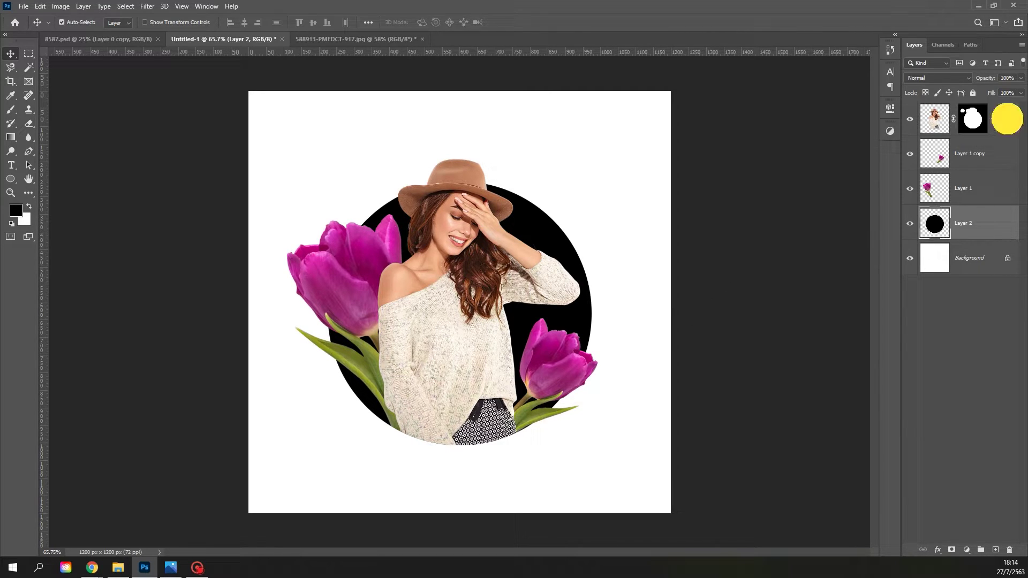
{"action": "mouse_move", "coordinate": [533, 286]}
{"action": "left_mouse_down"}
{"action": "mouse_move", "coordinate": [543, 285]}
{"action": "mouse_move", "coordinate": [530, 272]}
{"action": "left_mouse_up"}
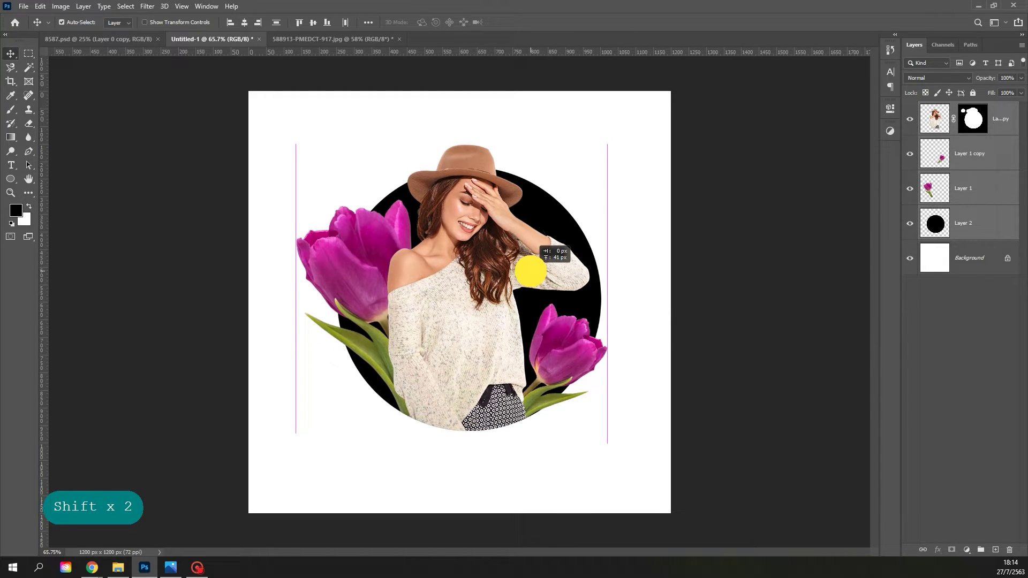
{"action": "left_click", "coordinate": [716, 320]}
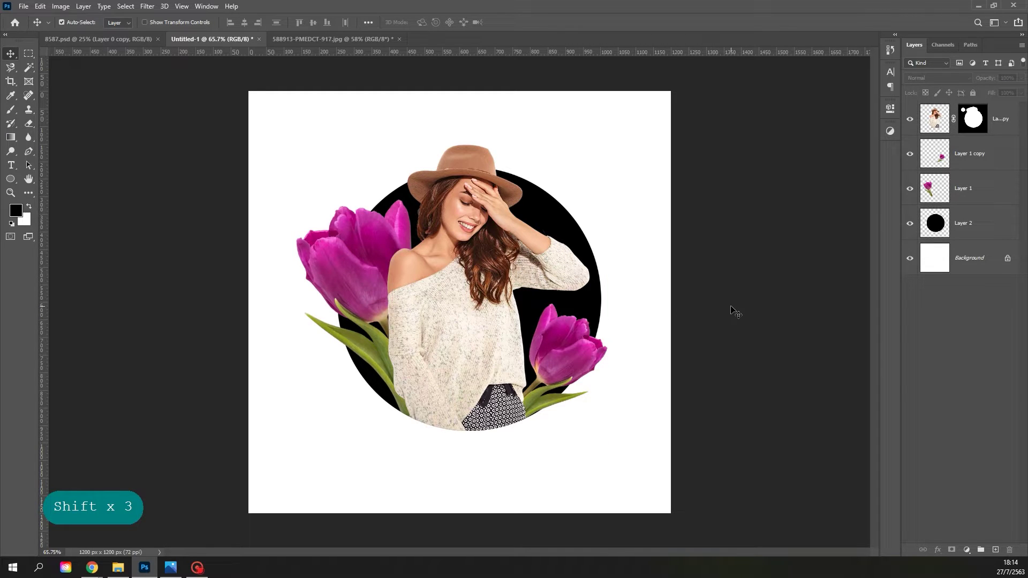
- Switch to the 588913-PMEDCT-917.jpg document and deselect the tulip
{"action": "left_click", "coordinate": [310, 41]}
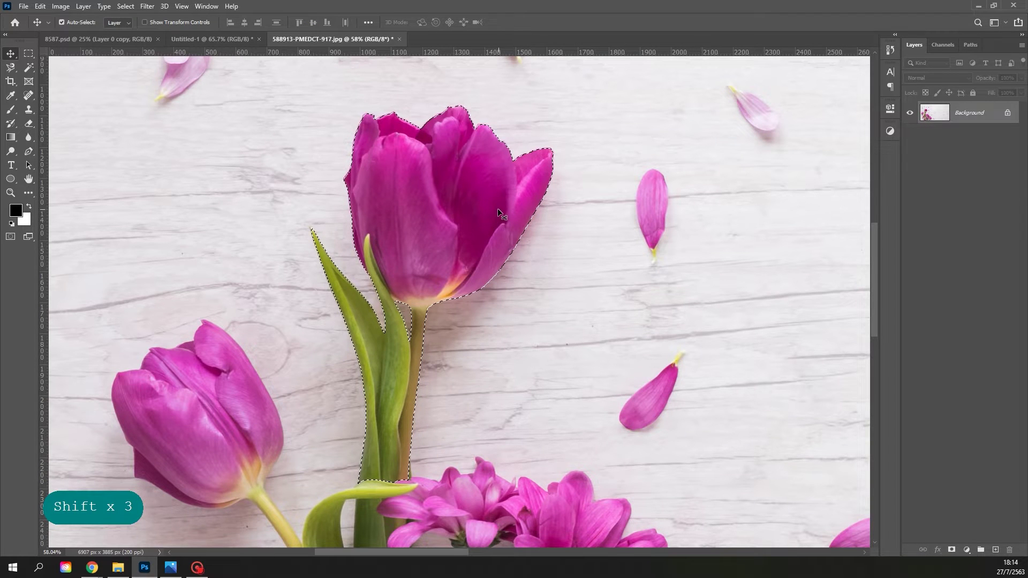
{"action": "key", "text": "ctrl+alt+space"}
{"action": "left_click_drag", "start_coordinate": [512, 259], "coordinate": [450, 256]}
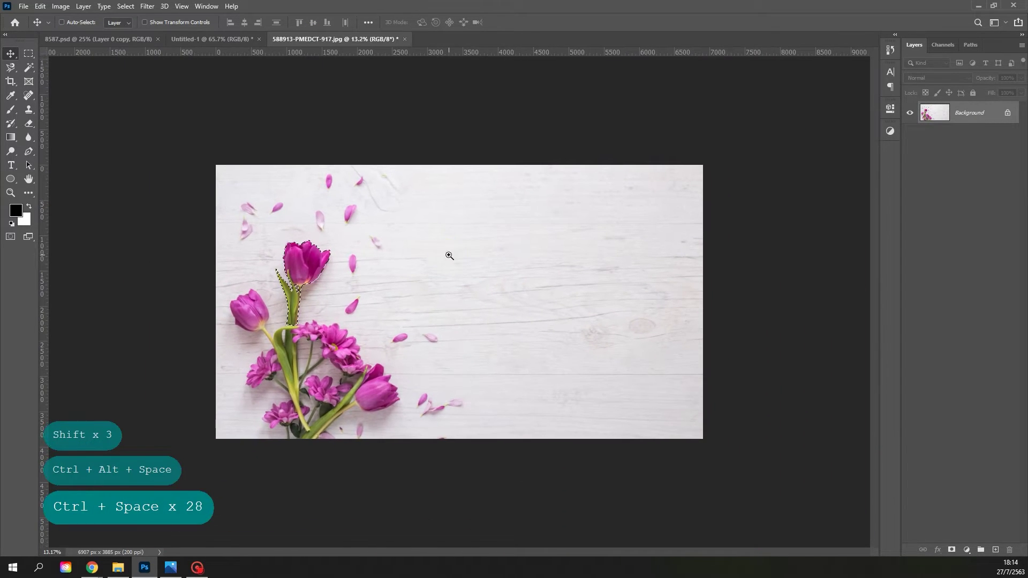
{"action": "left_click", "coordinate": [125, 6]}
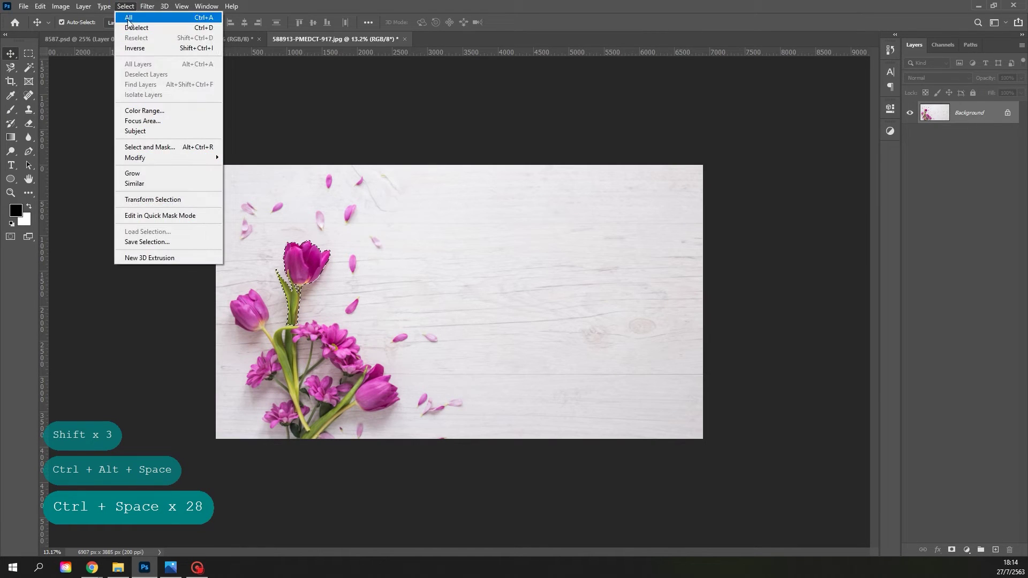
{"action": "mouse_move", "coordinate": [141, 7]}
{"action": "left_click", "coordinate": [155, 27]}
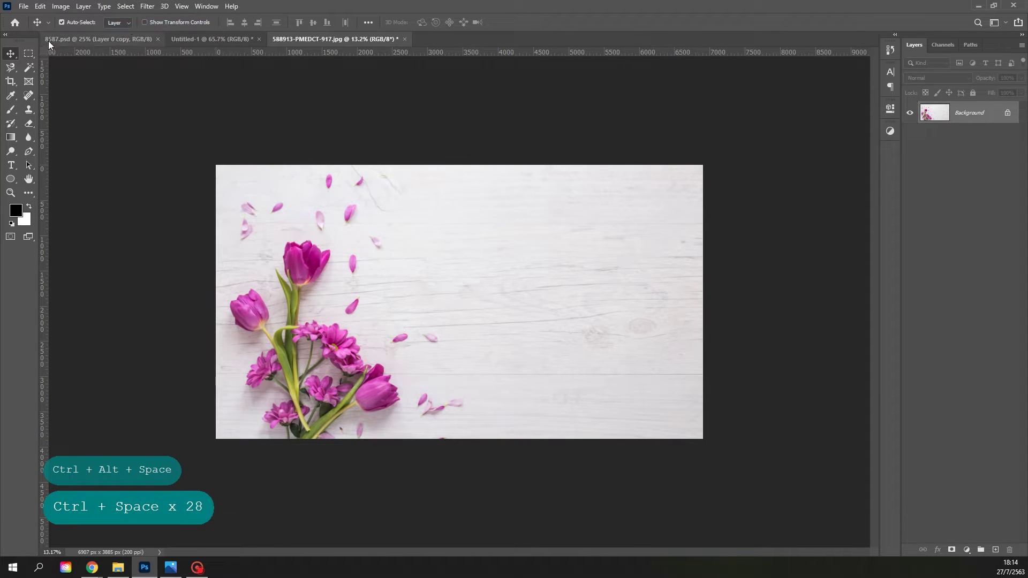
- Select a square area about 2800 px wide of the blank white wood on the photo's right side
{"action": "left_click", "coordinate": [28, 54]}
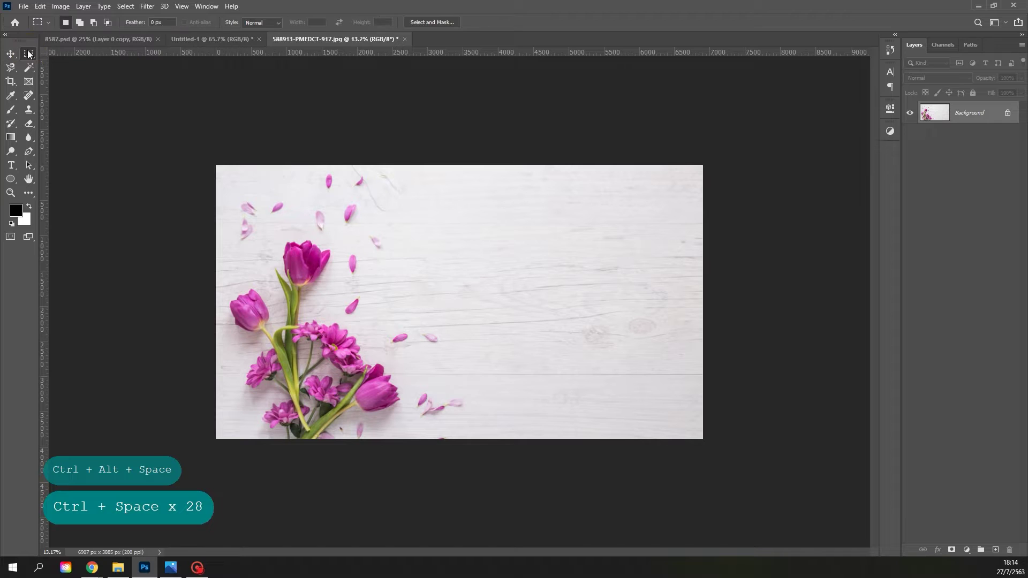
{"action": "left_click_drag", "start_coordinate": [486, 205], "coordinate": [684, 403]}
{"action": "left_click", "coordinate": [11, 54]}
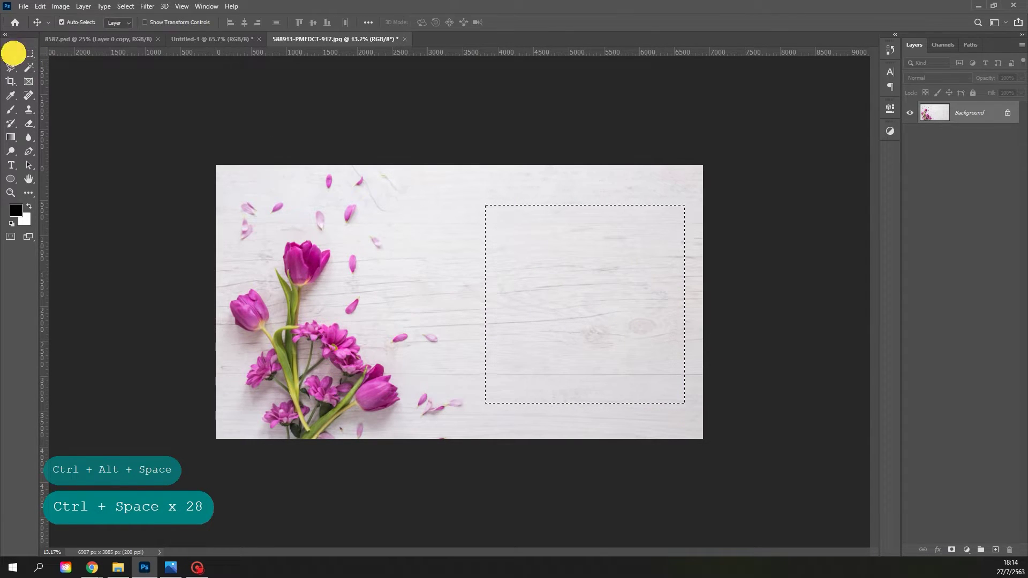
- Copy the selected white wood area into the Untitled-1 document and scale it down to about 29.36%, covering the circle
{"action": "left_click_drag", "start_coordinate": [579, 300], "coordinate": [429, 261]}
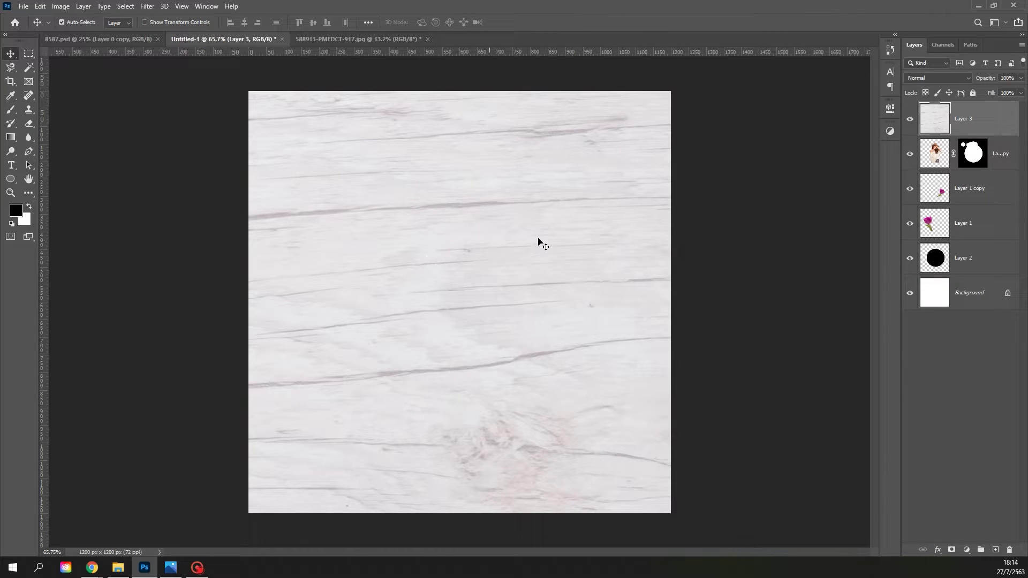
{"action": "key", "text": "ctrl+t"}
{"action": "key", "text": "space"}
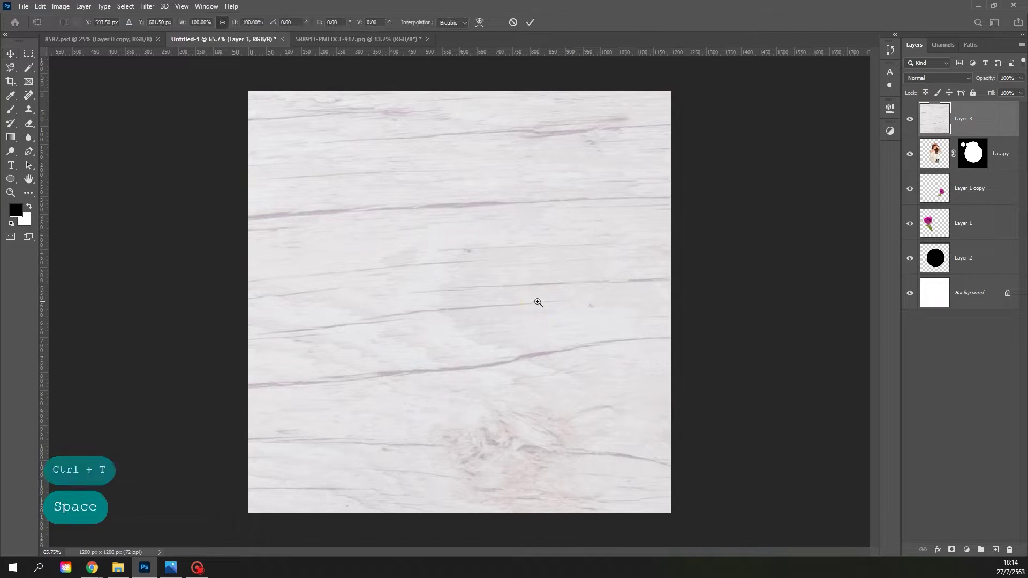
{"action": "left_click_drag", "start_coordinate": [537, 301], "coordinate": [506, 336]}
{"action": "key", "text": "ctrl"}
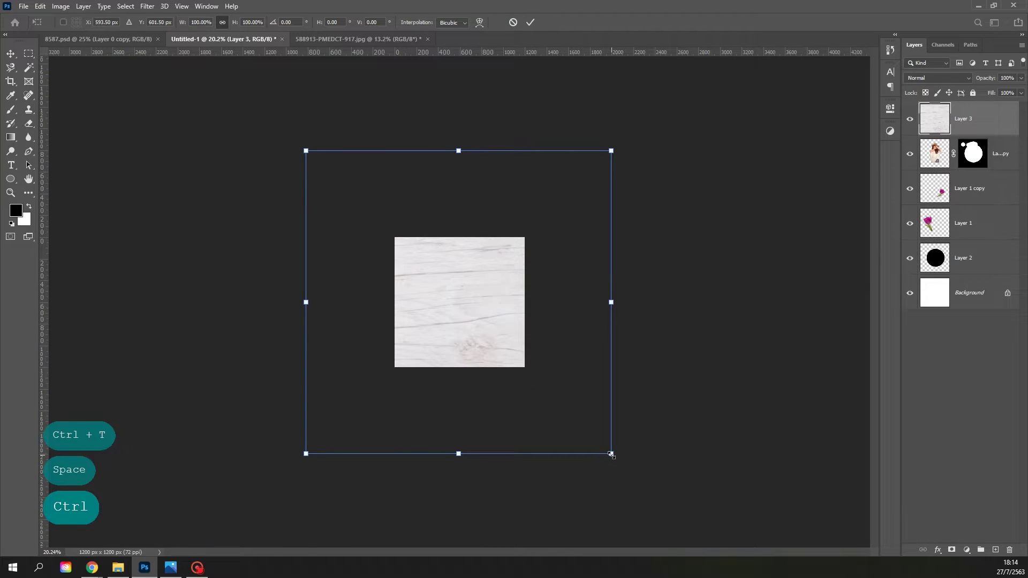
{"action": "left_click_drag", "start_coordinate": [611, 454], "coordinate": [436, 425]}
{"action": "key", "text": "ctrl+alt+space"}
{"action": "left_click_drag", "start_coordinate": [459, 305], "coordinate": [508, 355]}
{"action": "key", "text": "ctrl"}
{"action": "left_click", "coordinate": [530, 23]}
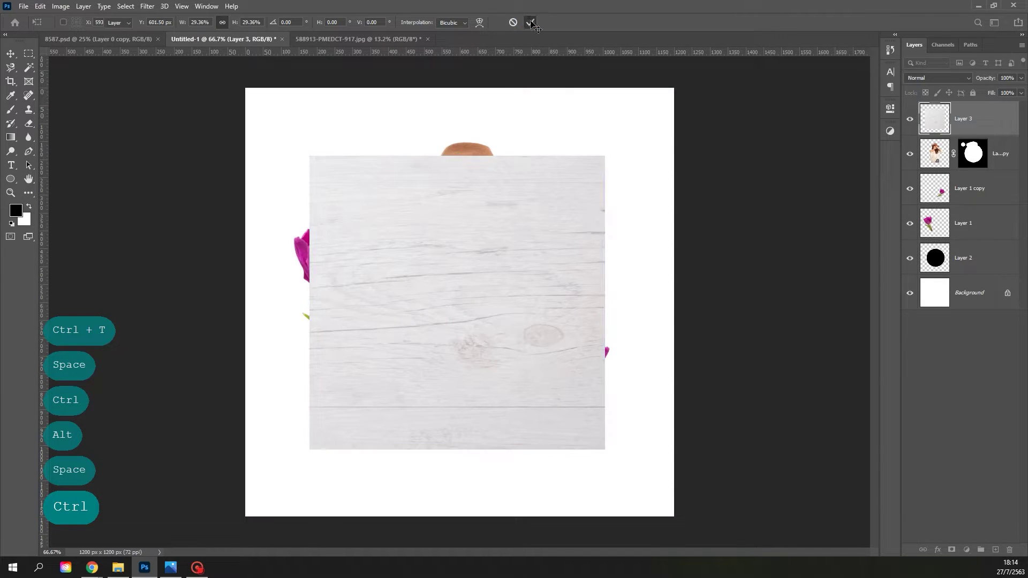
- Move the wood texture layer directly above the black circle layer, select the circle's pixels, and make Layer 3 active
{"action": "left_click_drag", "start_coordinate": [973, 184], "coordinate": [961, 240]}
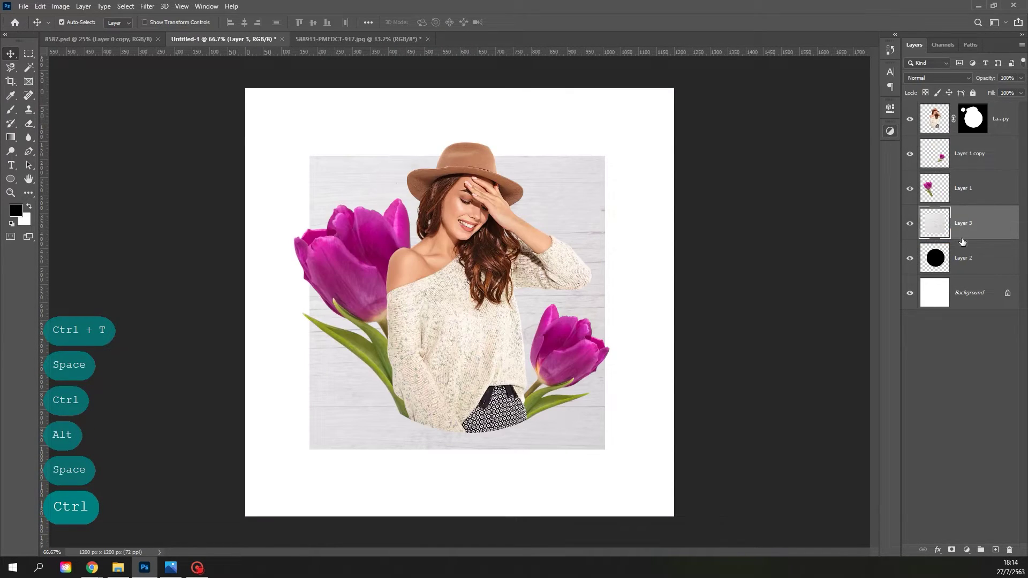
{"action": "left_click", "coordinate": [936, 259]}
{"action": "right_click", "coordinate": [937, 259]}
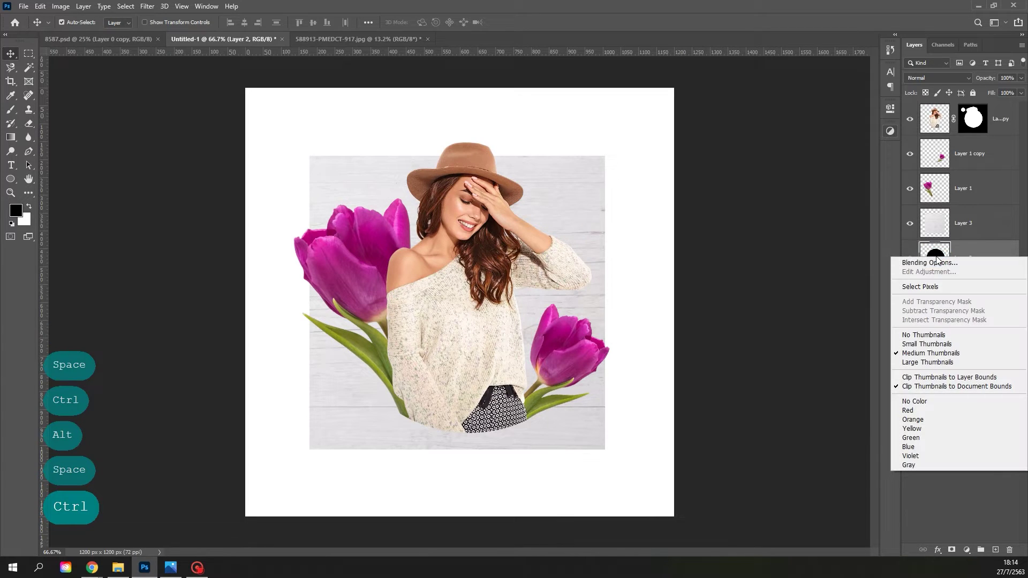
{"action": "left_click", "coordinate": [921, 287]}
{"action": "left_click", "coordinate": [965, 222]}
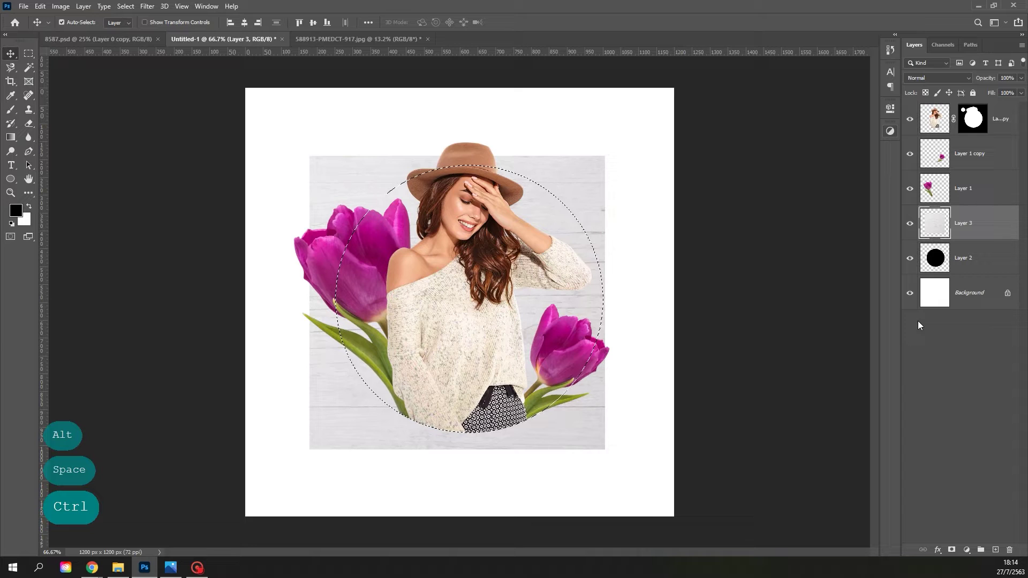
{"action": "right_click", "coordinate": [961, 223]}
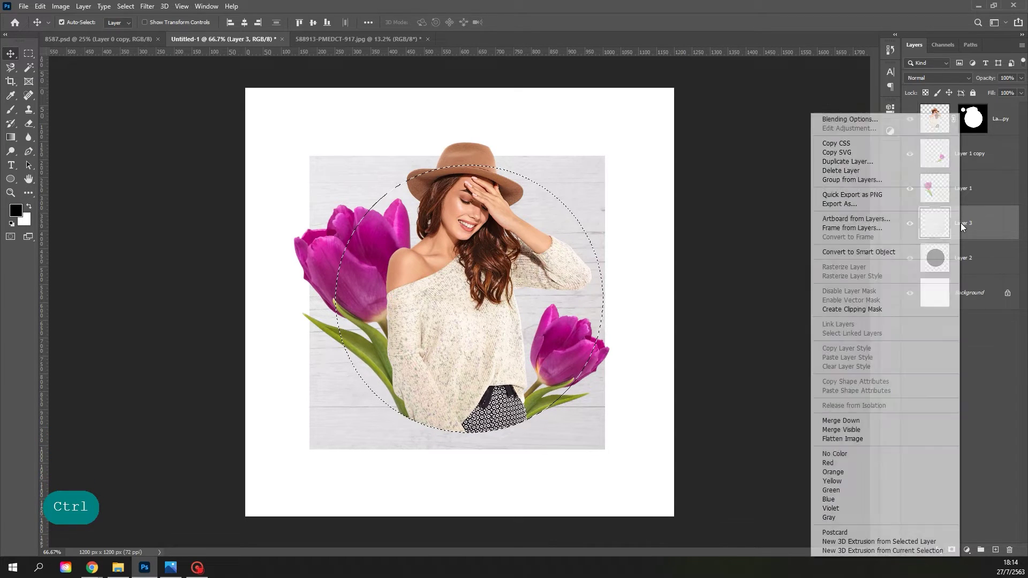
{"action": "left_click", "coordinate": [894, 161]}
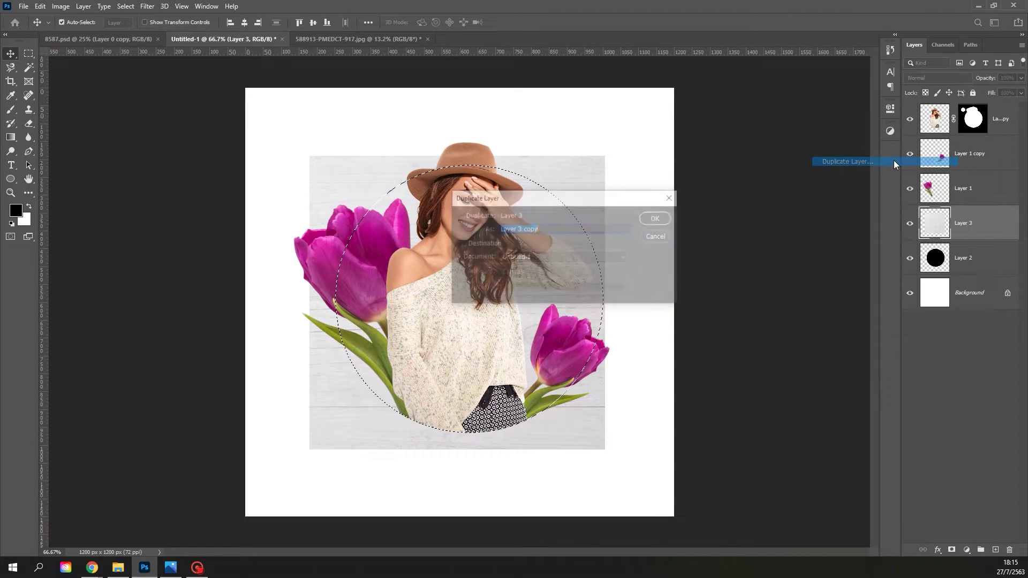
{"action": "left_click", "coordinate": [658, 218]}
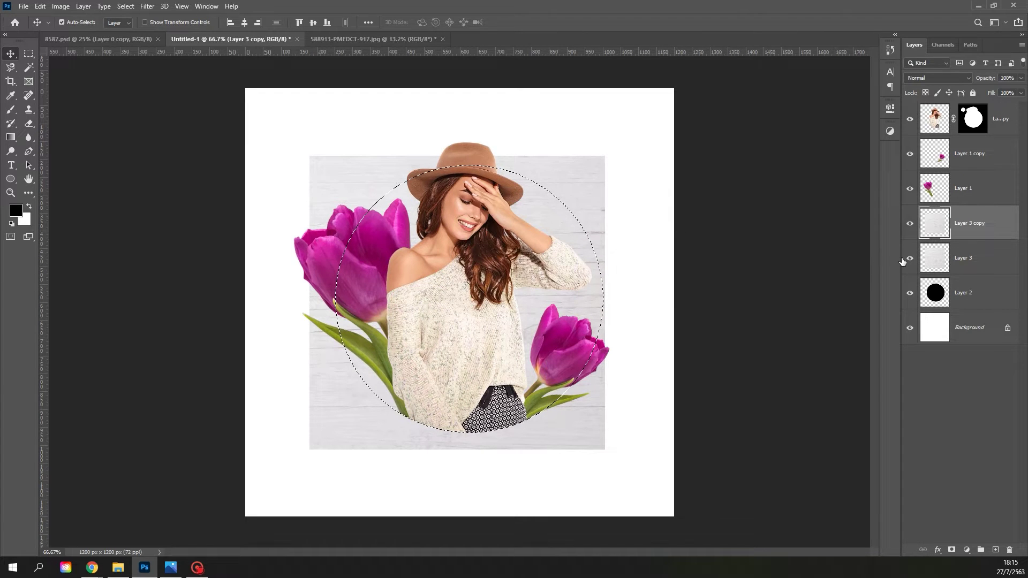
{"action": "left_click_drag", "start_coordinate": [964, 230], "coordinate": [1010, 550]}
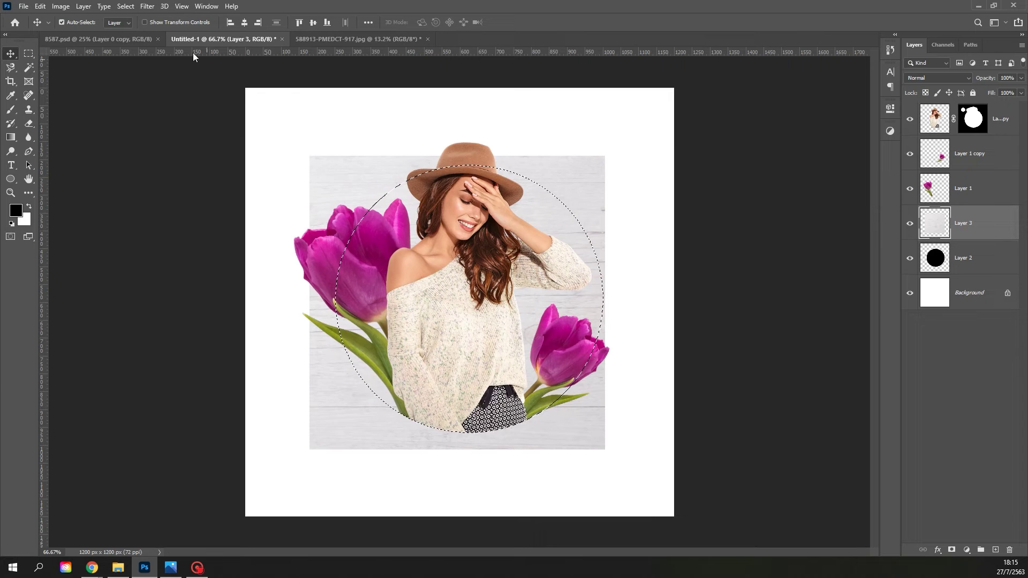
- Copy the circular selection of the wood texture on Layer 3 to a new layer
{"action": "left_click", "coordinate": [83, 5]}
{"action": "mouse_move", "coordinate": [124, 17]}
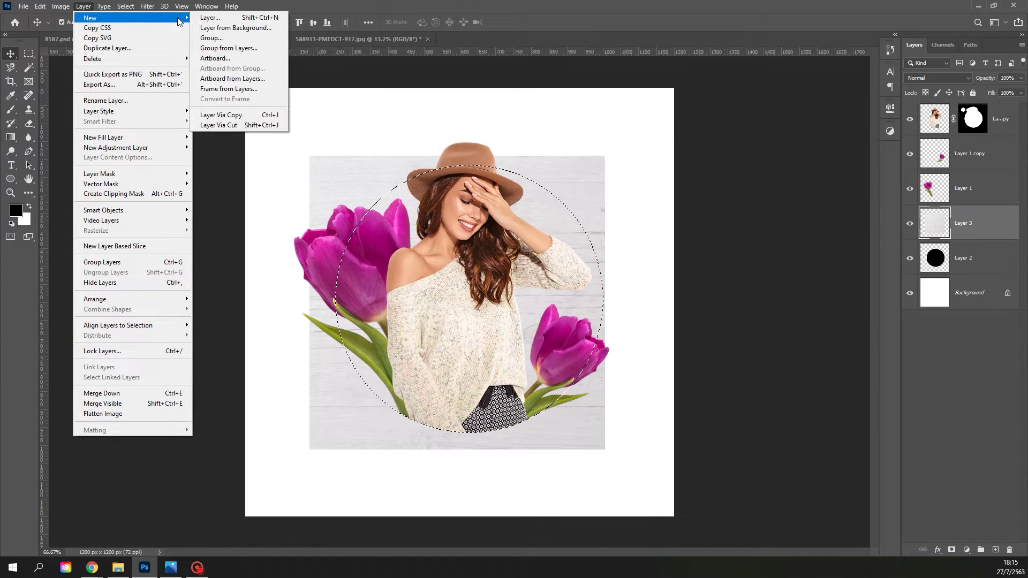
{"action": "left_click", "coordinate": [235, 115]}
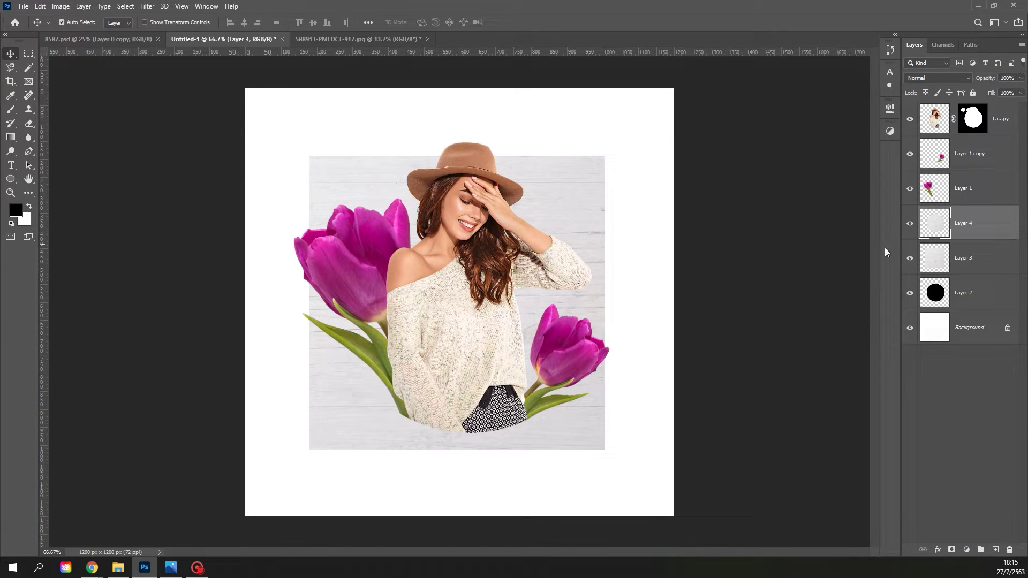
- Delete the square wood texture on Layer 3 and hide the black circle on Layer 2
{"action": "left_click", "coordinate": [964, 254]}
{"action": "left_click_drag", "start_coordinate": [964, 254], "coordinate": [1010, 550]}
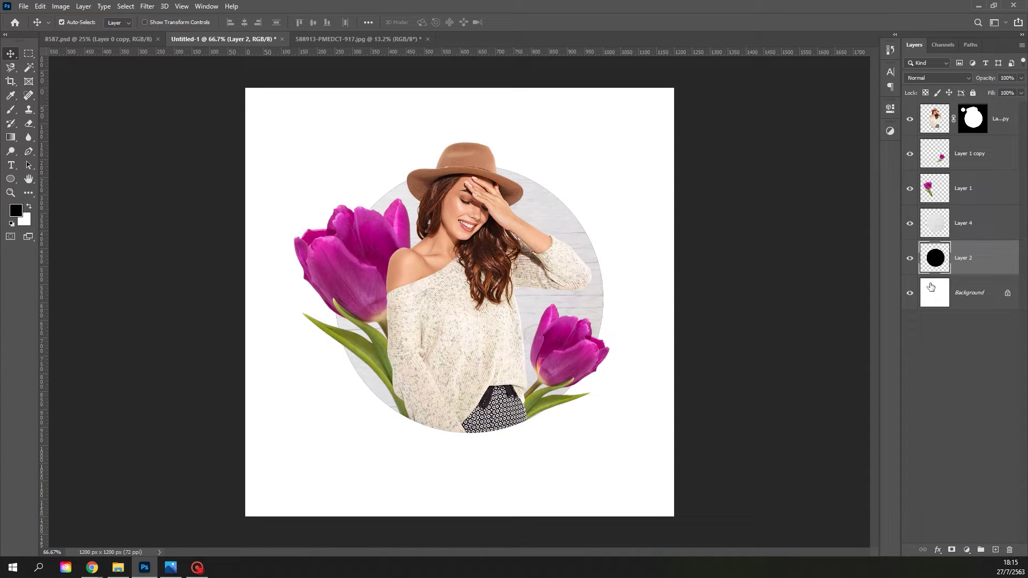
{"action": "left_click", "coordinate": [911, 260]}
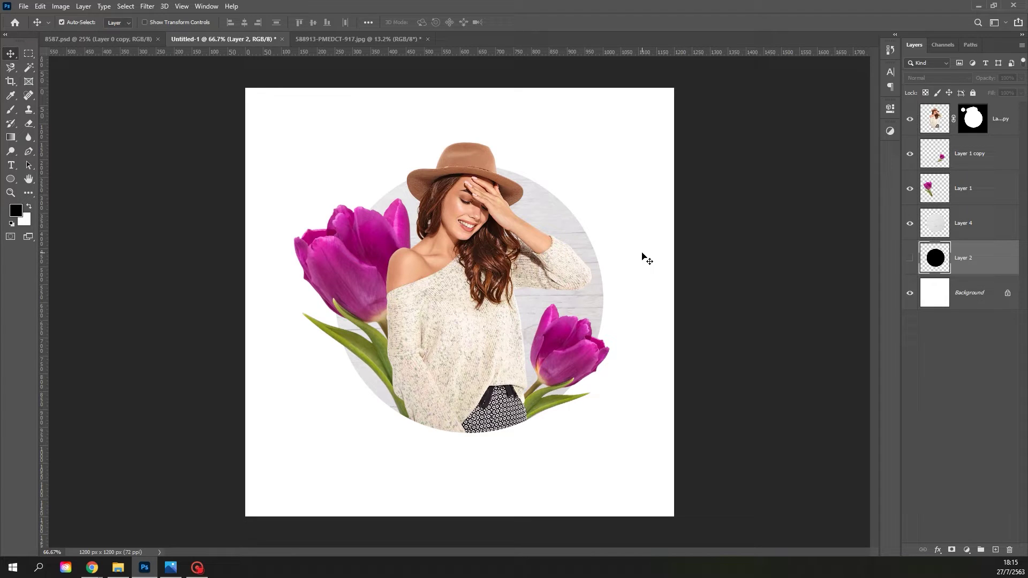
- Add a Solid Color fill layer above the Background in light green #acb64c, sampled from the larger tulip's leaf
{"action": "left_click", "coordinate": [959, 294]}
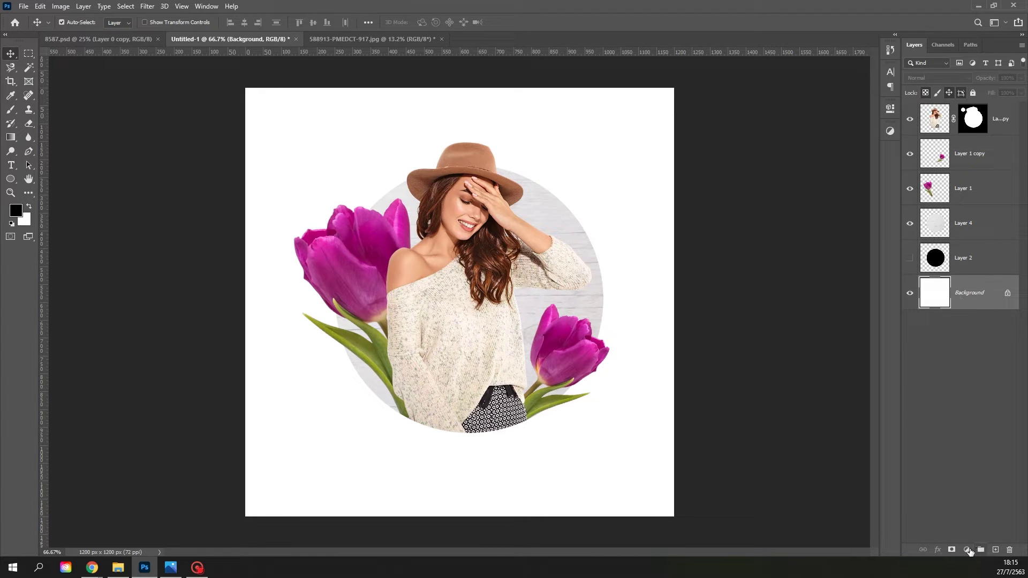
{"action": "left_click", "coordinate": [967, 550]}
{"action": "left_click", "coordinate": [957, 362]}
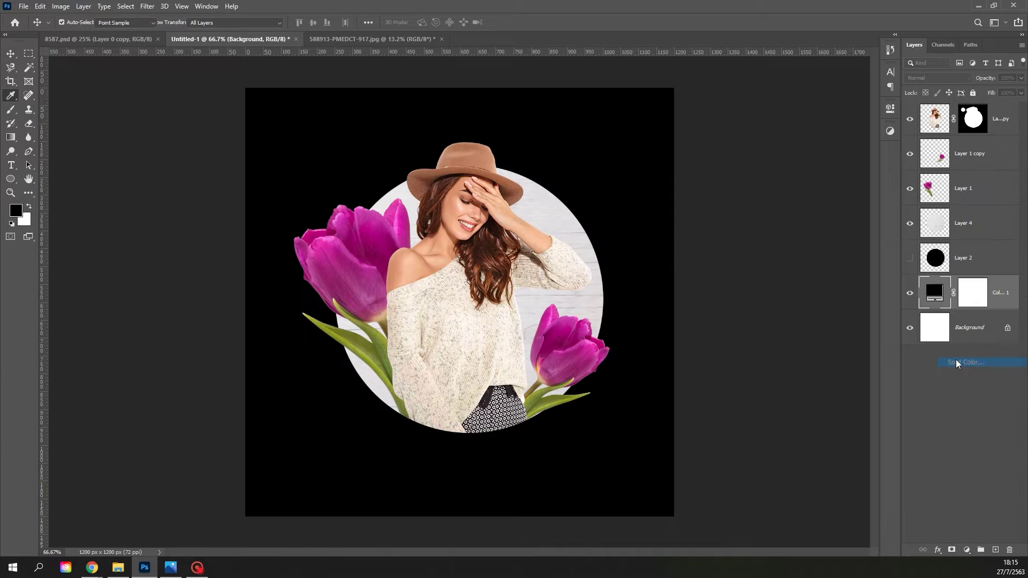
{"action": "left_click", "coordinate": [358, 343]}
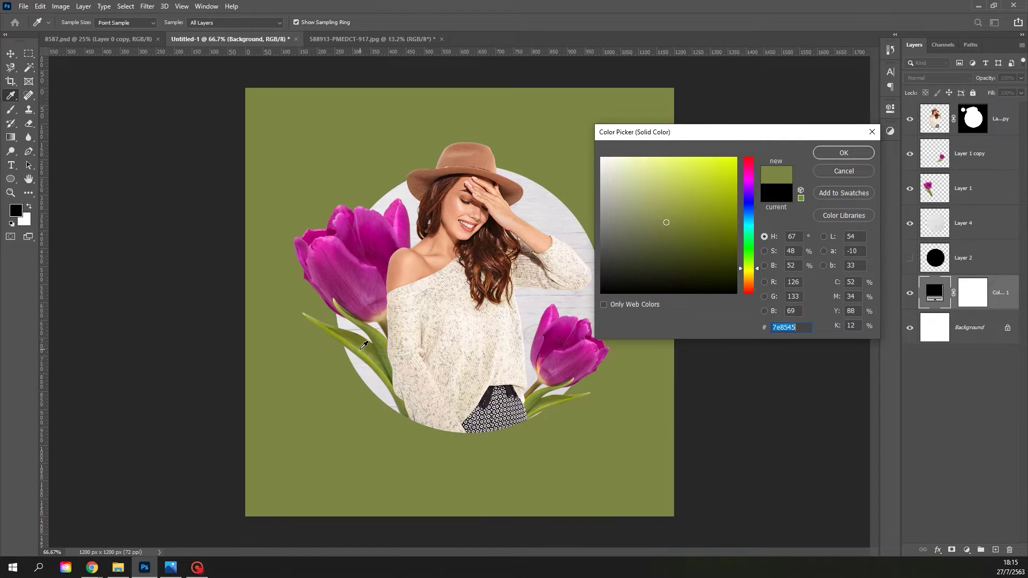
{"action": "left_click", "coordinate": [364, 348]}
{"action": "left_click", "coordinate": [365, 351]}
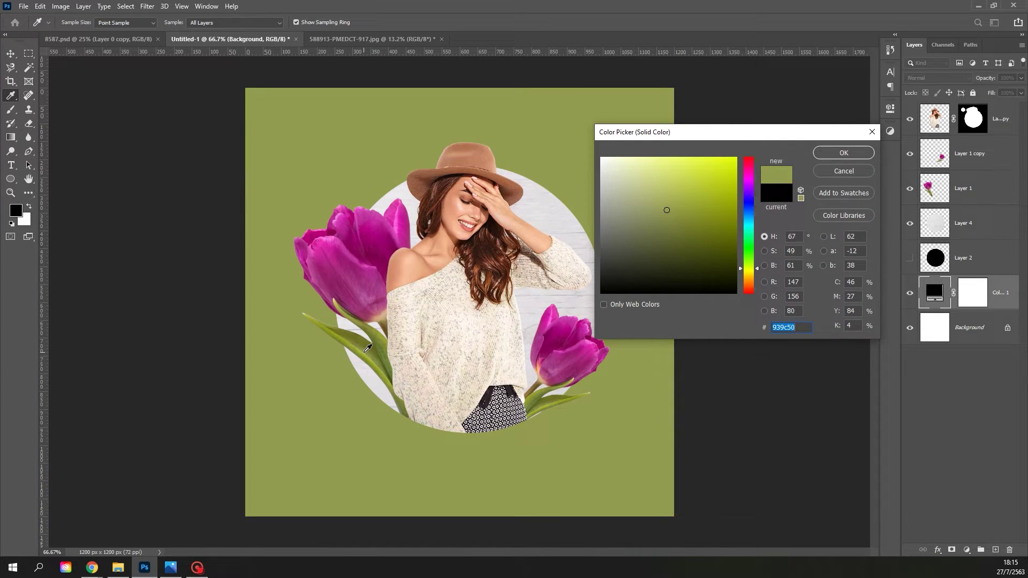
{"action": "left_click", "coordinate": [367, 349]}
{"action": "left_click", "coordinate": [365, 348]}
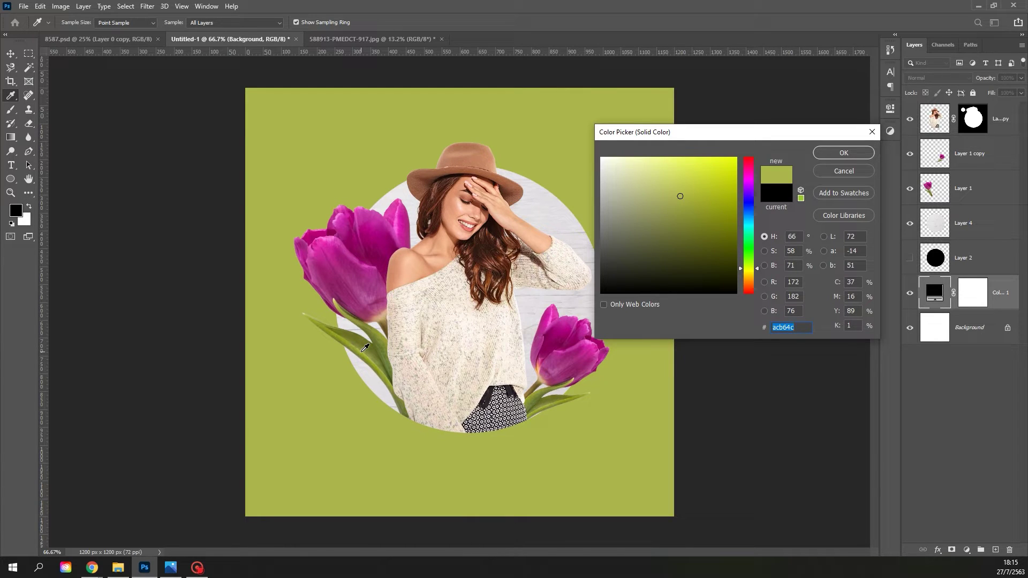
{"action": "left_click", "coordinate": [838, 154]}
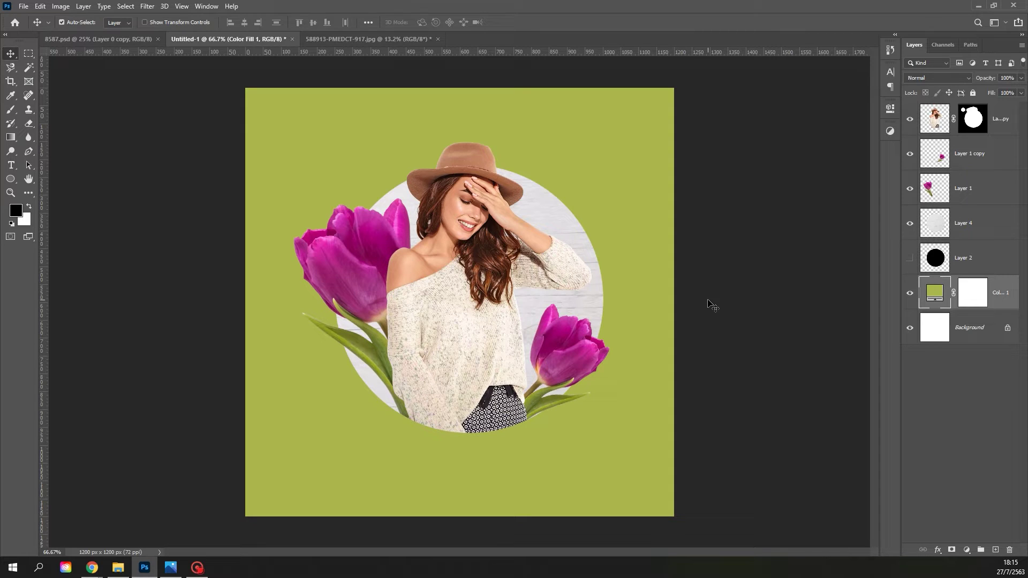
- Add the text "collage" in Baskerville Old Face at the lower part of the canvas, below the circle
{"action": "left_click", "coordinate": [13, 164]}
{"action": "left_click", "coordinate": [445, 486]}
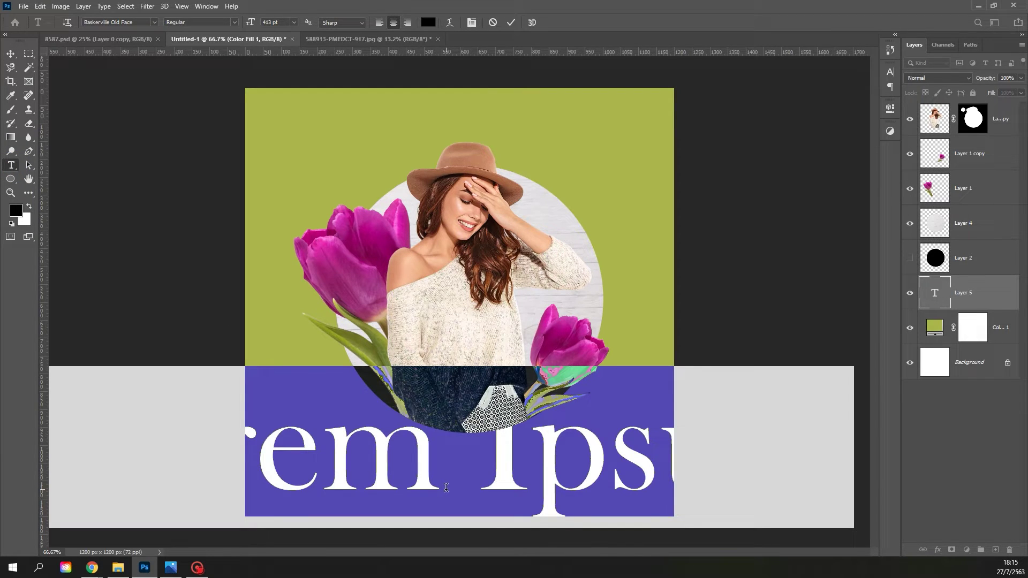
{"action": "type", "text": "coll"}
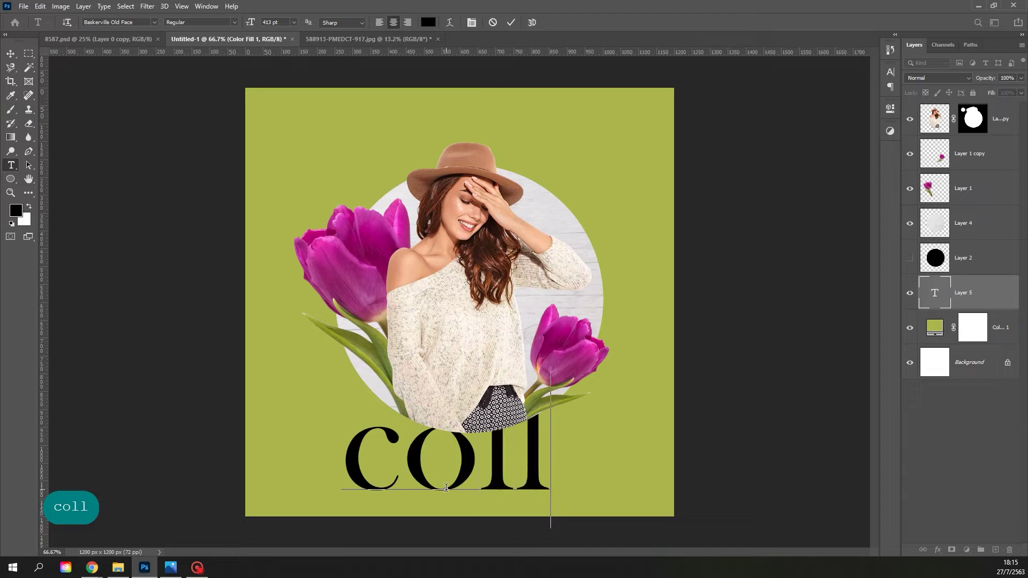
{"action": "type", "text": "age"}
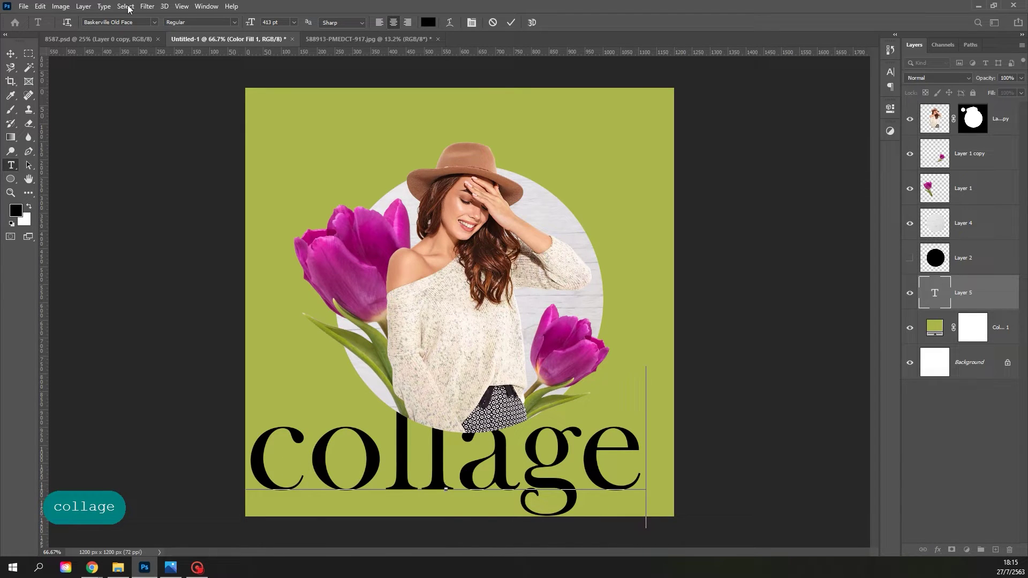
{"action": "left_click", "coordinate": [9, 53]}
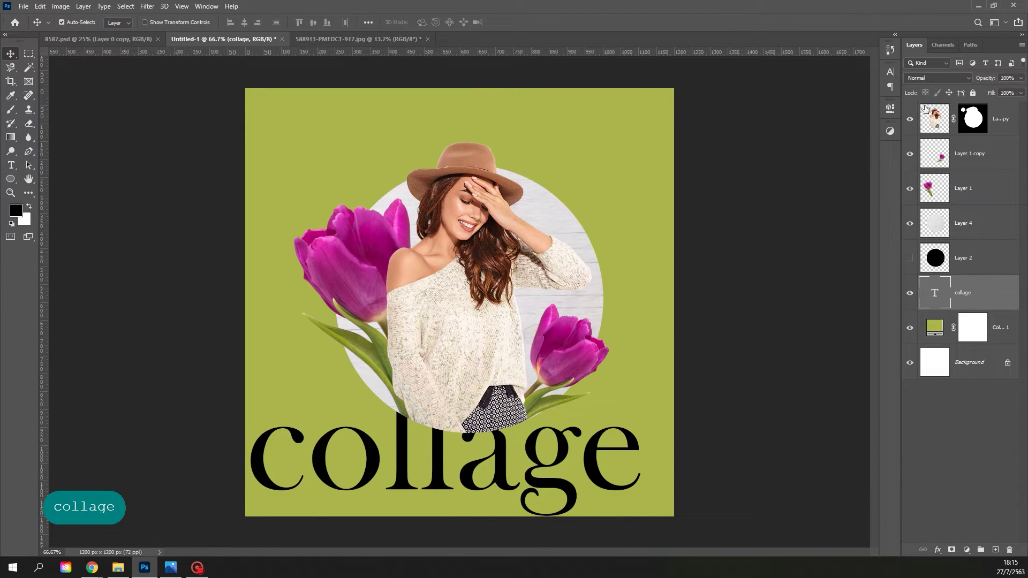
- Change the "collage" text color to white (#ffffff)
{"action": "left_click", "coordinate": [891, 72]}
{"action": "left_click", "coordinate": [858, 133]}
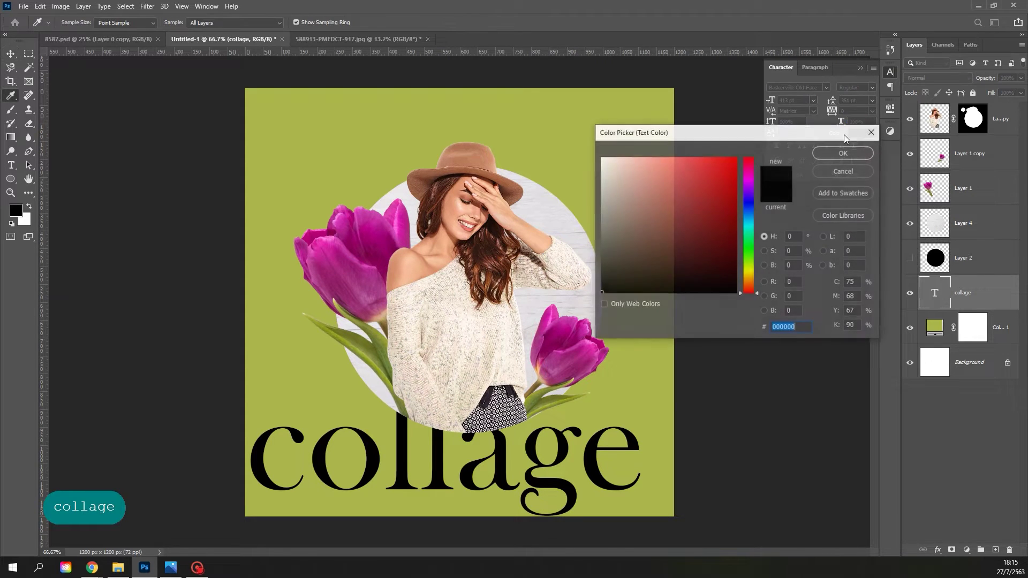
{"action": "left_click_drag", "start_coordinate": [598, 157], "coordinate": [574, 142]}
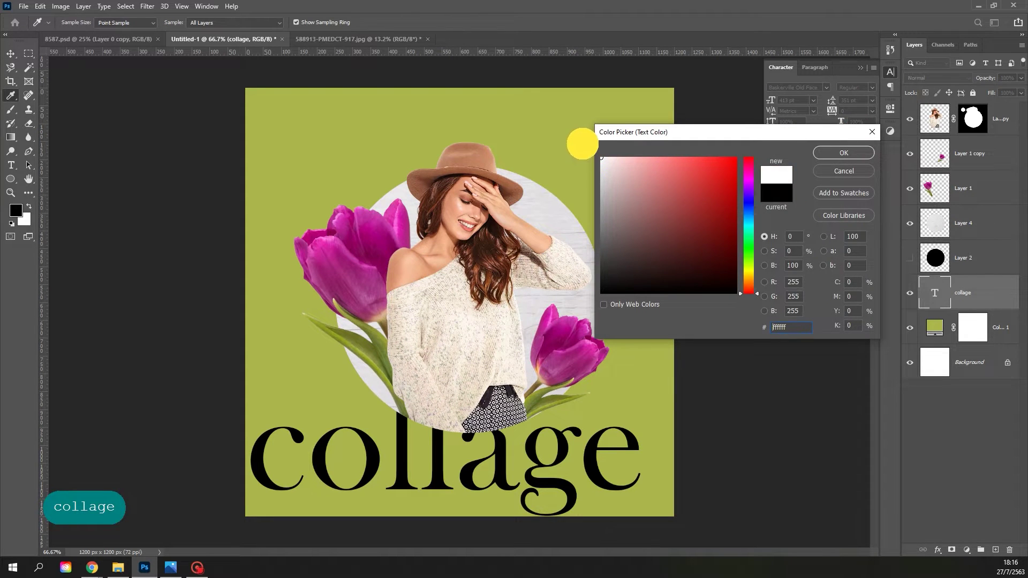
{"action": "left_click", "coordinate": [832, 152]}
- Reduce the "collage" text to 80 pt and move it to the right, centered beneath the circle
{"action": "left_click_drag", "start_coordinate": [772, 100], "coordinate": [664, 103]}
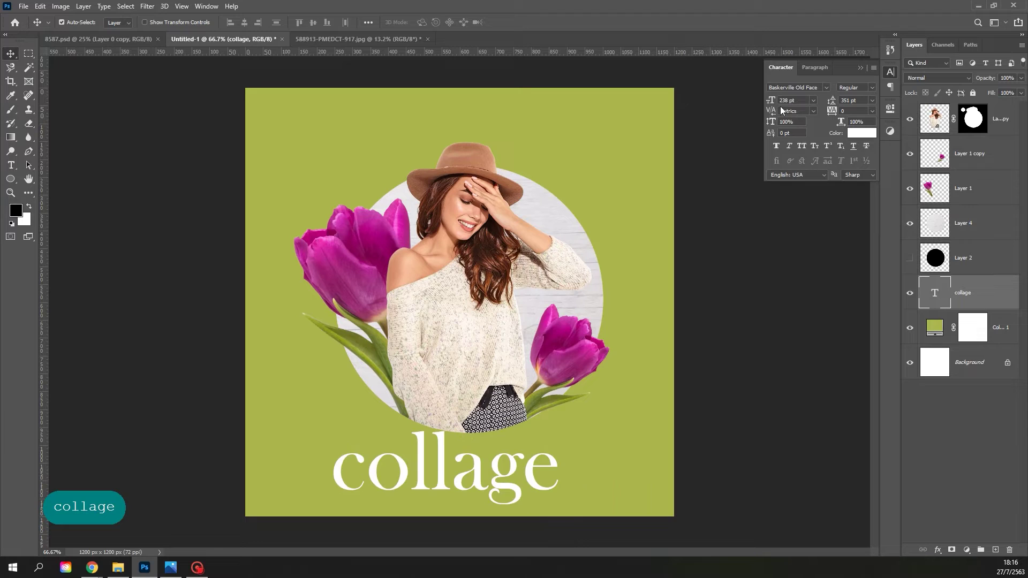
{"action": "type", "text": "80"}
{"action": "left_click", "coordinate": [689, 103]}
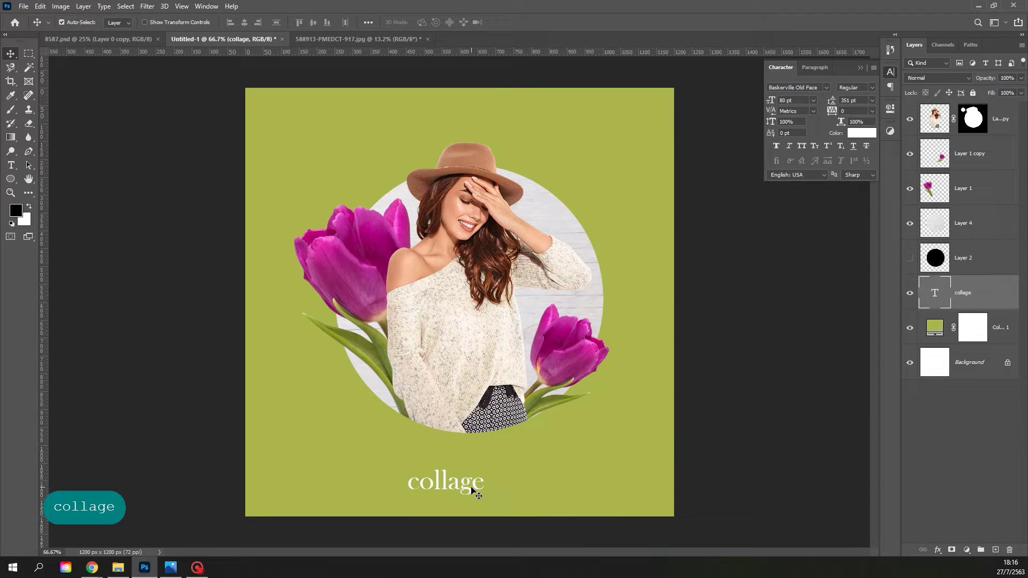
{"action": "left_click_drag", "start_coordinate": [471, 484], "coordinate": [495, 488]}
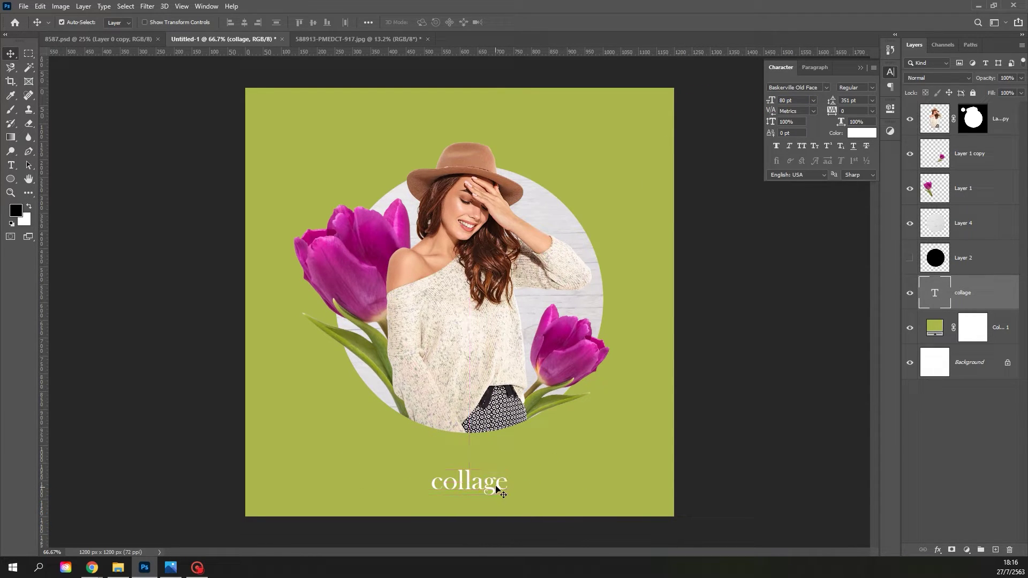
- Set the "collage" text size to 93 pt and deselect the text layer
{"action": "left_click", "coordinate": [777, 101]}
{"action": "type", "text": "93"}
{"action": "key", "text": "Return"}
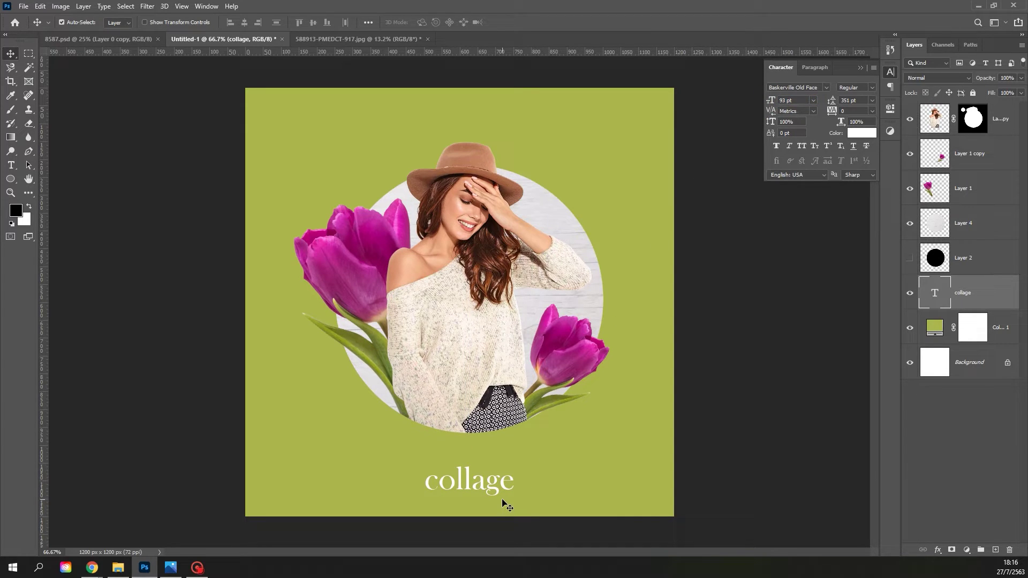
{"action": "left_click", "coordinate": [747, 325]}
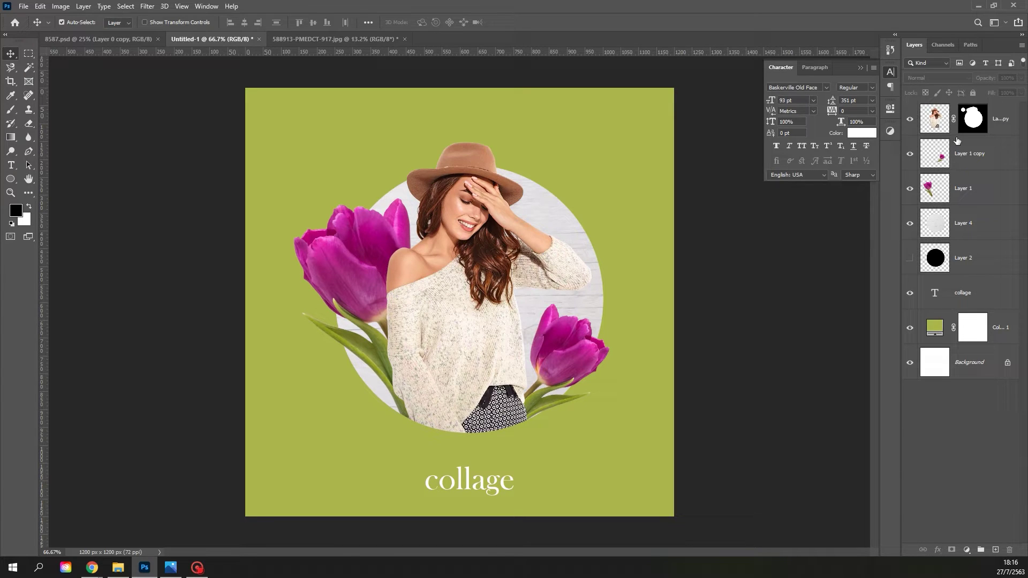
- Add a Black & White adjustment with Reds lowered to 15 above the woman's layer and clip it to that layer
{"action": "left_click", "coordinate": [1001, 116]}
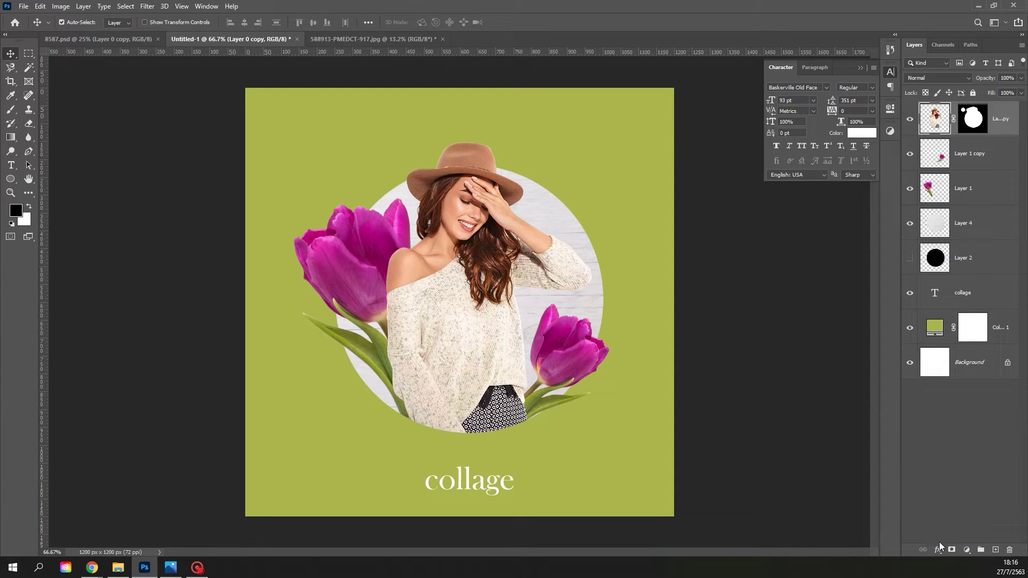
{"action": "left_click", "coordinate": [967, 550]}
{"action": "left_click", "coordinate": [969, 466]}
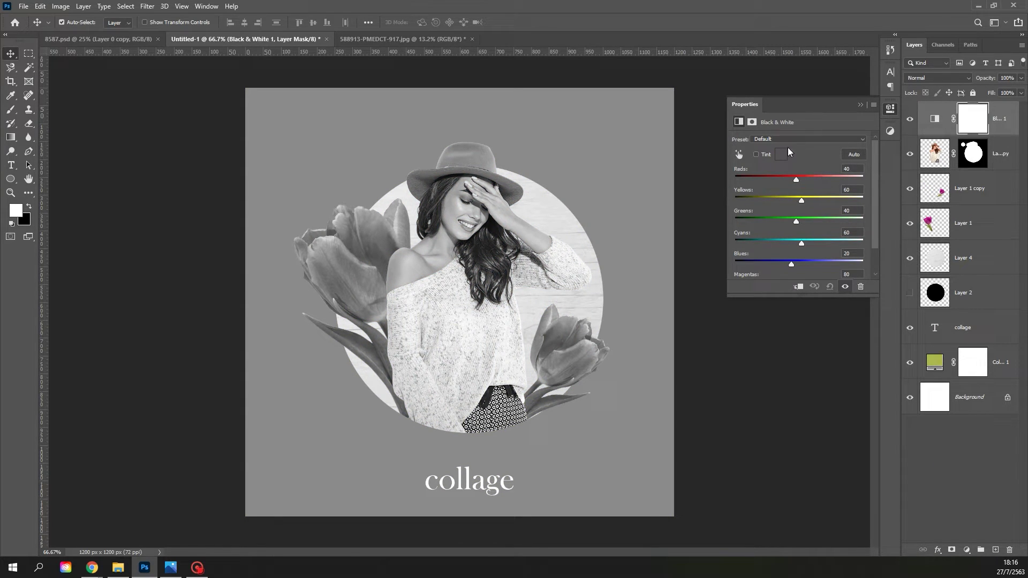
{"action": "left_click_drag", "start_coordinate": [795, 179], "coordinate": [790, 179]}
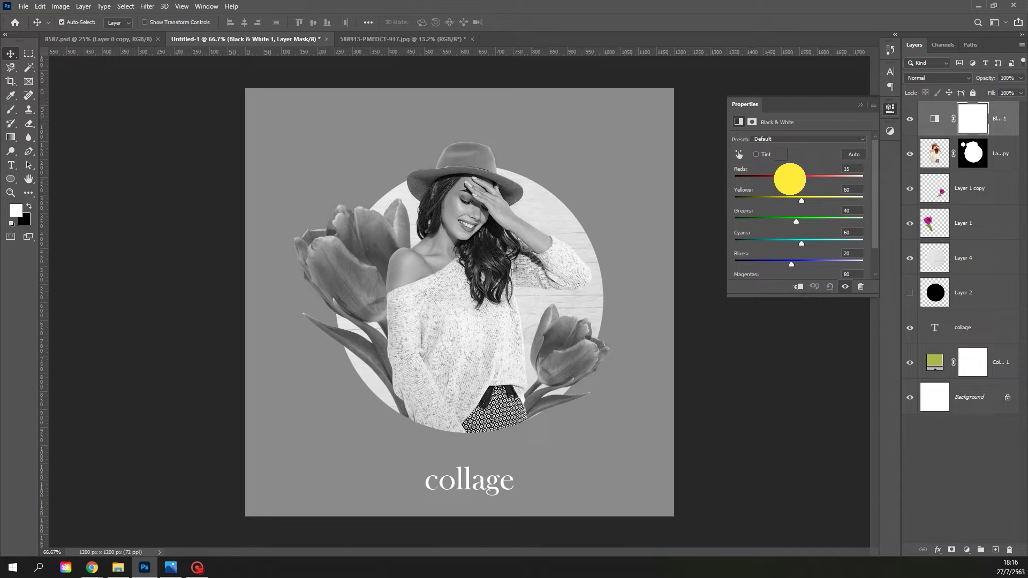
{"action": "left_click", "coordinate": [860, 103]}
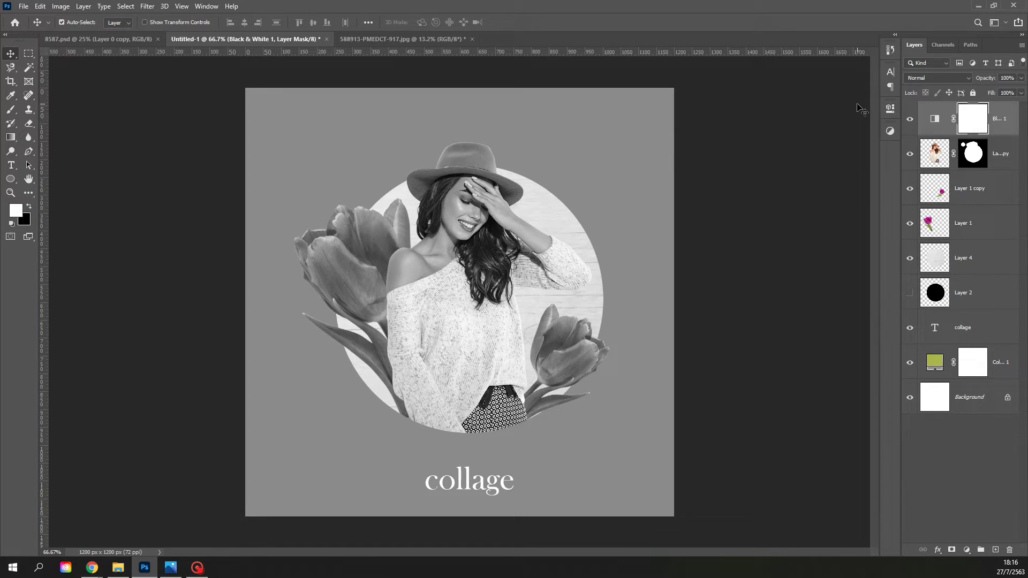
{"action": "left_click", "coordinate": [933, 131], "text": "alt"}
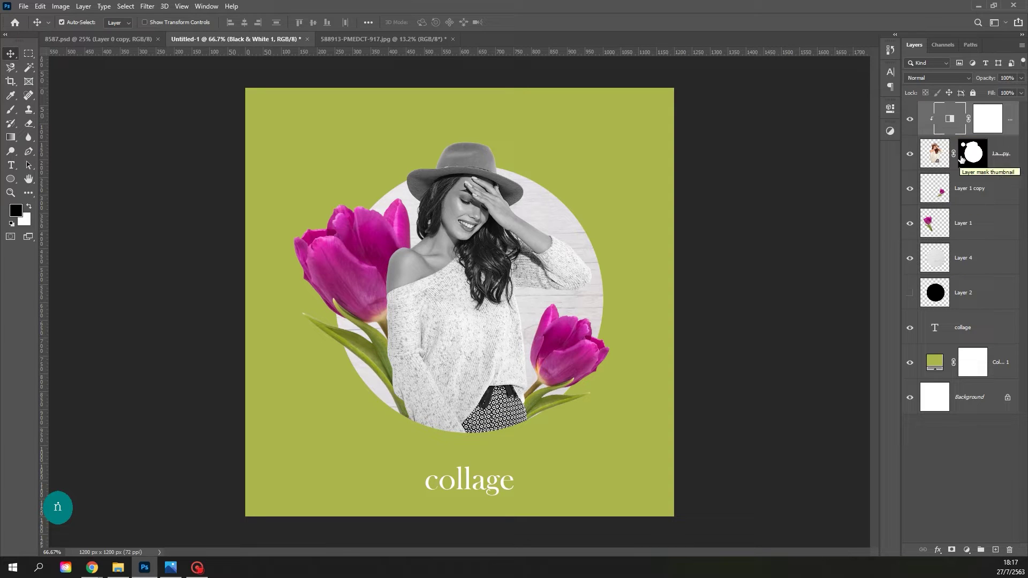
- Add a clipped Curves adjustment directly above the woman's layer, shaping a gentle S-curve that brightens highlights and darkens shadows
{"action": "left_click", "coordinate": [936, 156]}
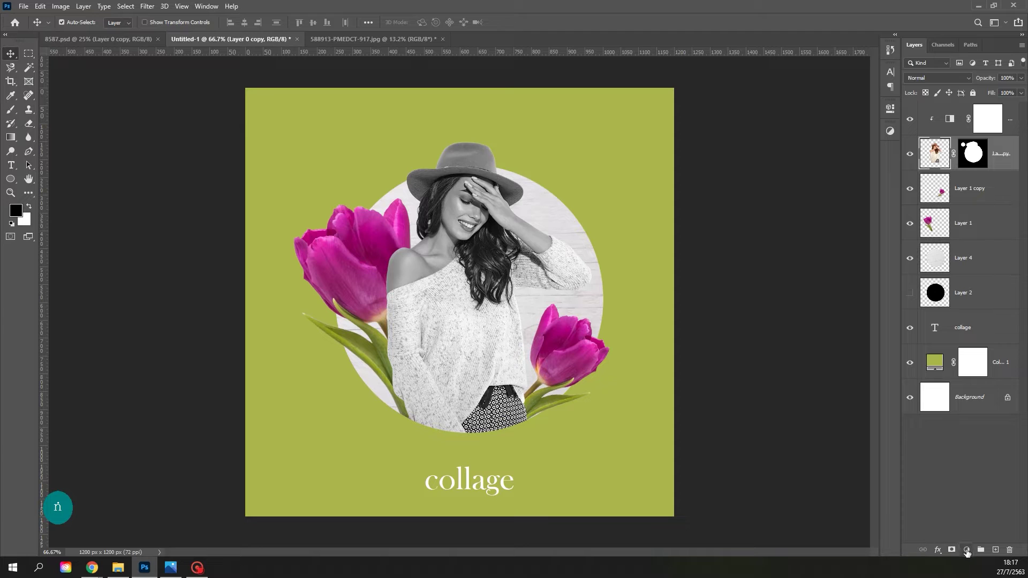
{"action": "left_click", "coordinate": [967, 550]}
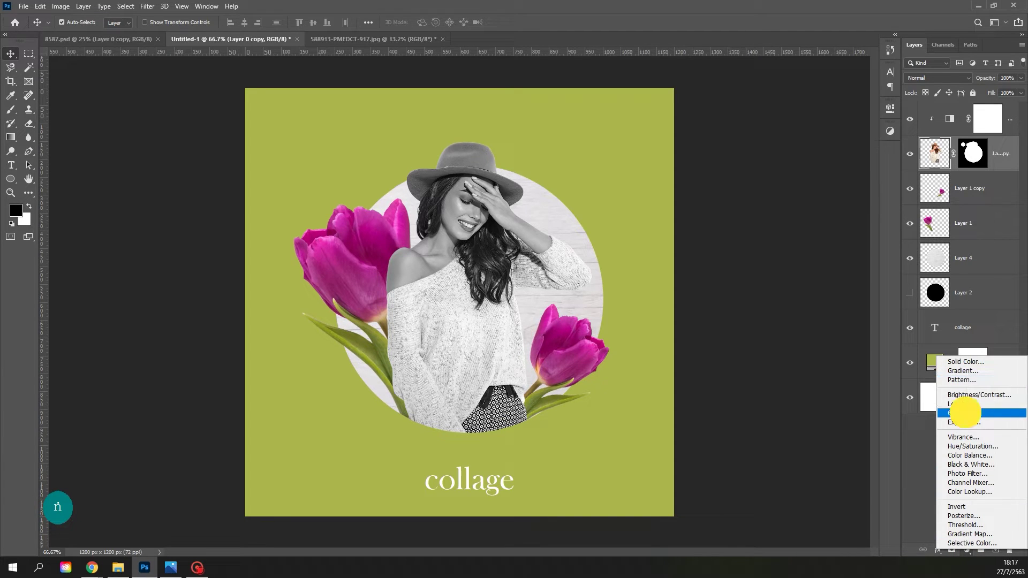
{"action": "left_click", "coordinate": [965, 413]}
{"action": "left_click_drag", "start_coordinate": [839, 191], "coordinate": [836, 187]}
{"action": "left_click", "coordinate": [792, 234]}
{"action": "left_click_drag", "start_coordinate": [792, 234], "coordinate": [790, 244]}
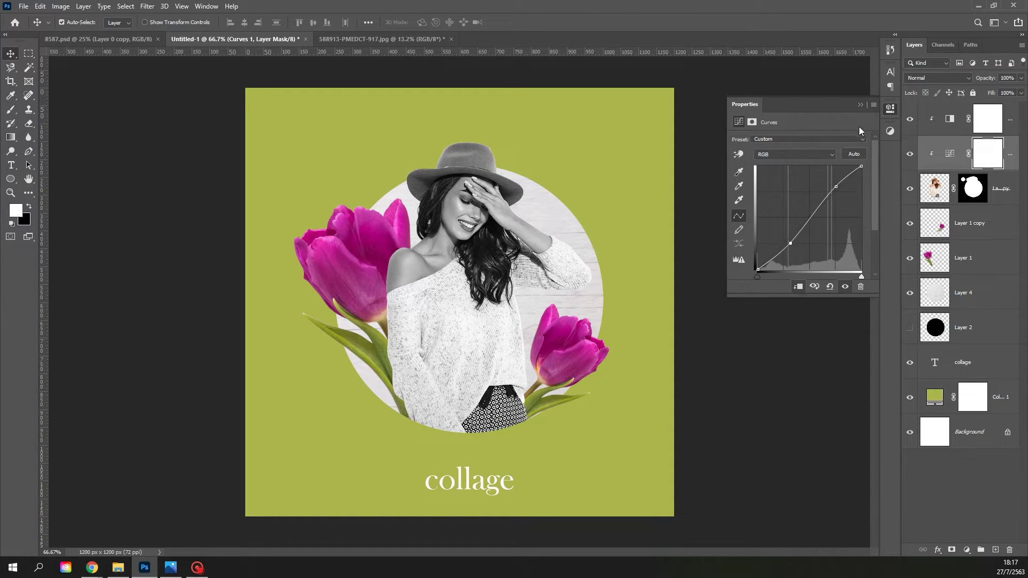
{"action": "left_click", "coordinate": [861, 103]}
{"action": "left_click", "coordinate": [695, 266]}
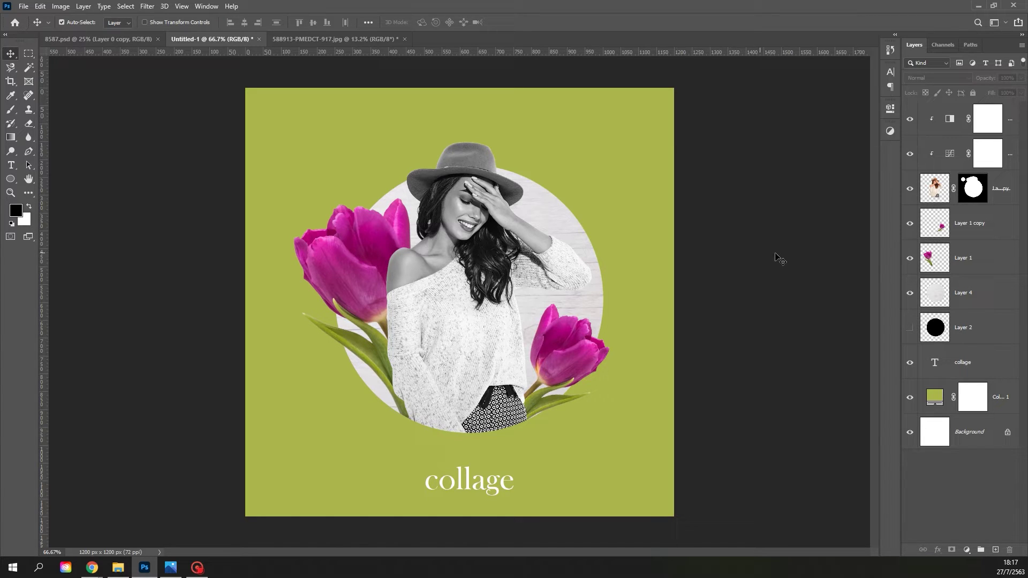
- Create a new layer at the top of the layer stack and make white the foreground color
{"action": "left_click", "coordinate": [1014, 122]}
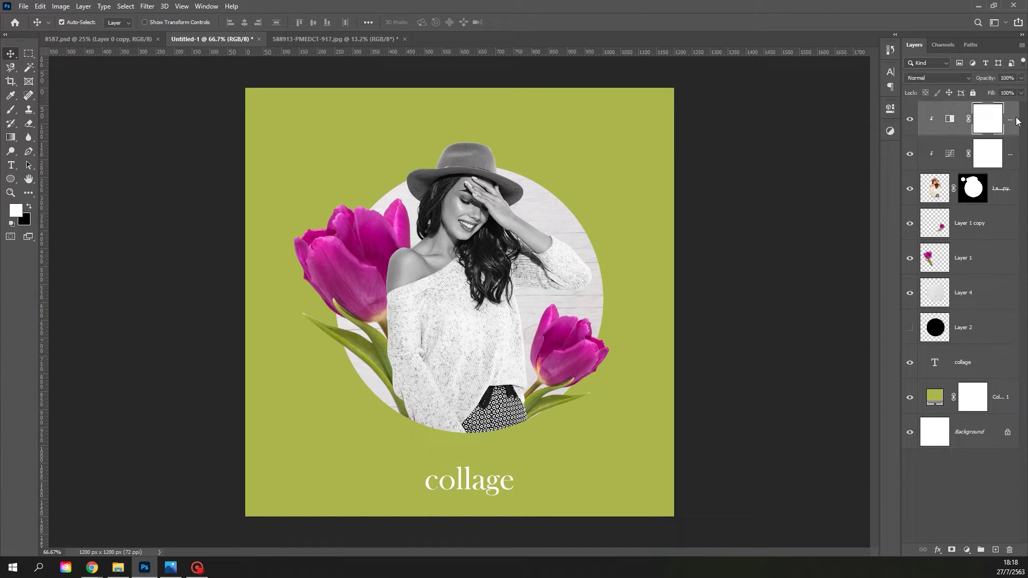
{"action": "left_click", "coordinate": [996, 550]}
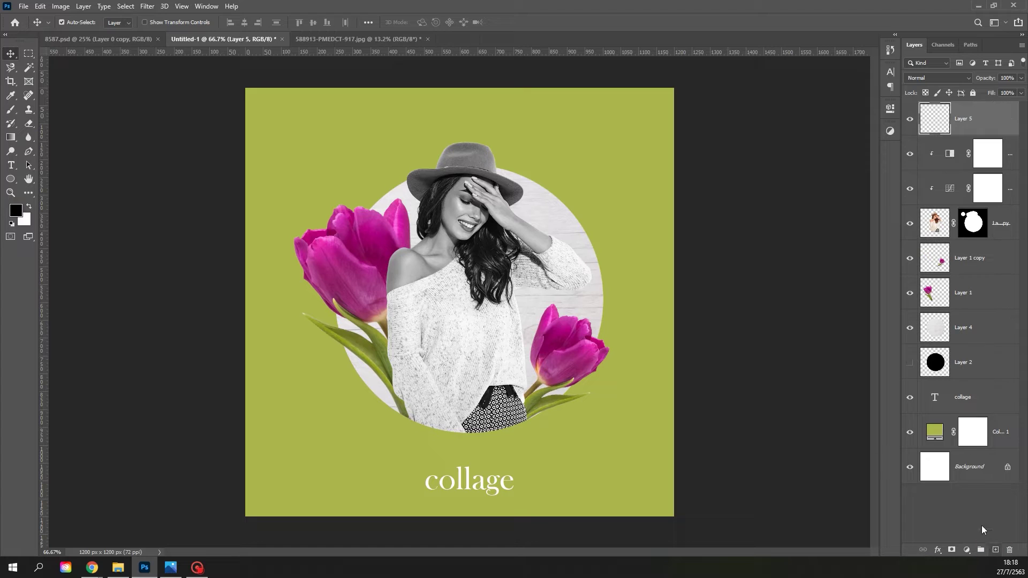
{"action": "left_click", "coordinate": [30, 206]}
- Paint a white wavy stroke from the circle's lower left across the waist to the canvas's right edge with Kyle's Rakes - Tilt Variable at 175 px
{"action": "left_click", "coordinate": [11, 109]}
{"action": "right_click", "coordinate": [412, 236]}
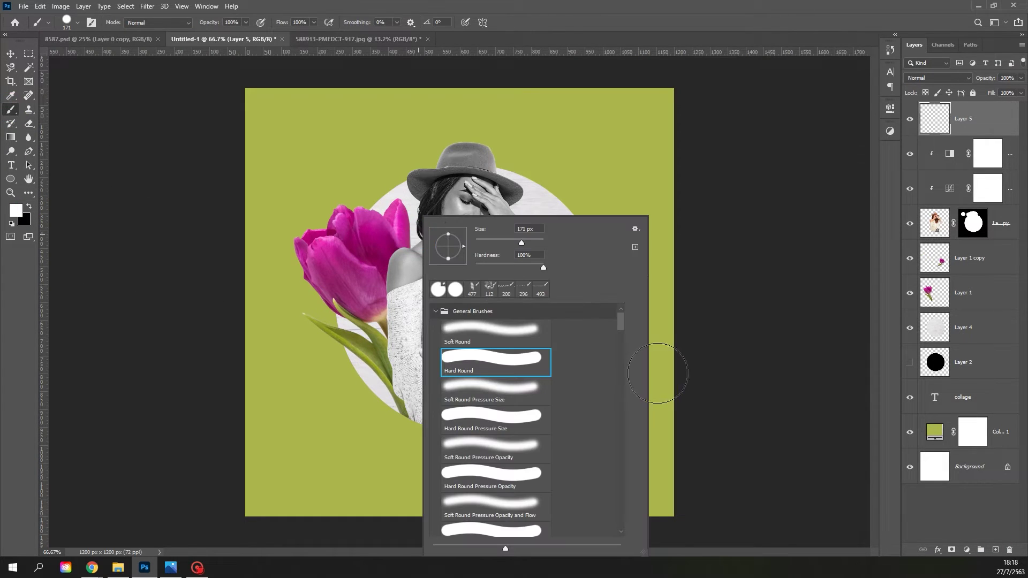
{"action": "left_click", "coordinate": [447, 313]}
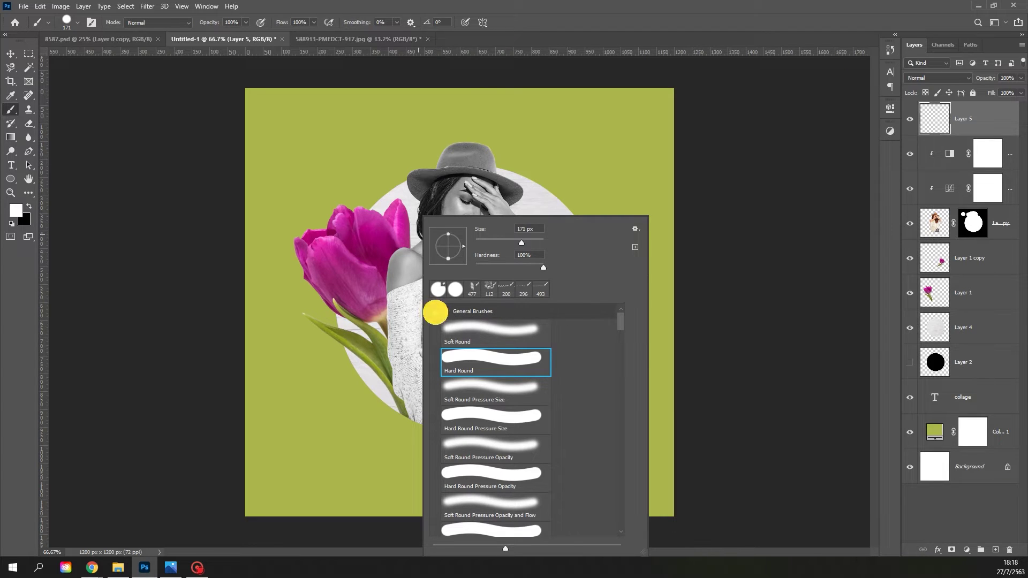
{"action": "left_click", "coordinate": [437, 327]}
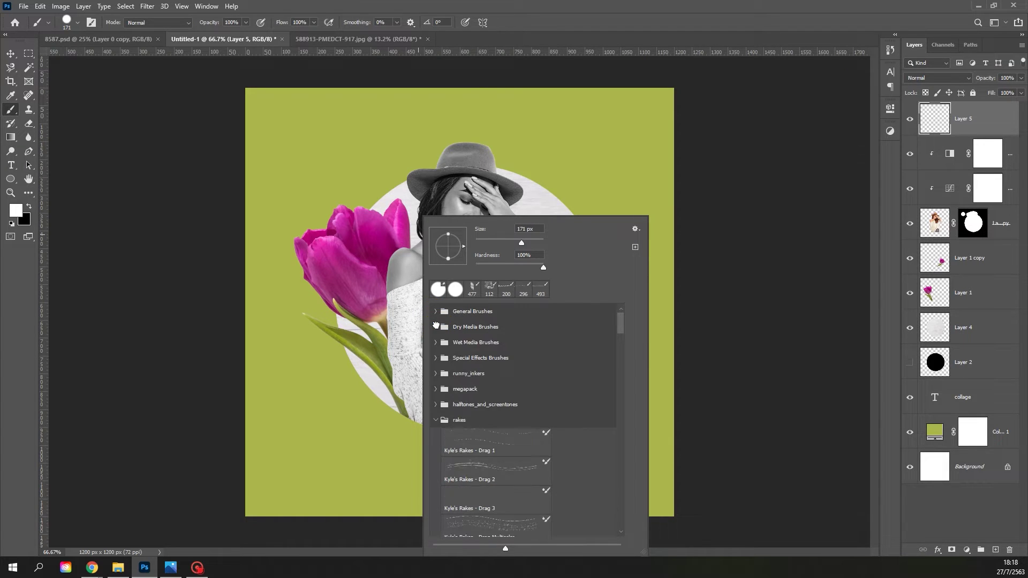
{"action": "left_click", "coordinate": [464, 422]}
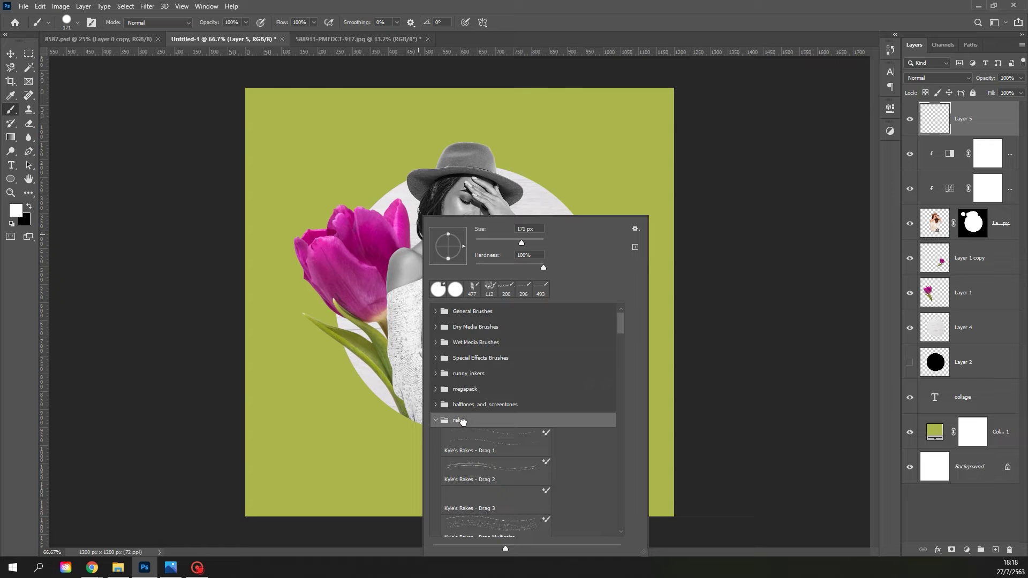
{"action": "scroll", "coordinate": [543, 397], "scroll_direction": "down", "scroll_amount": 3}
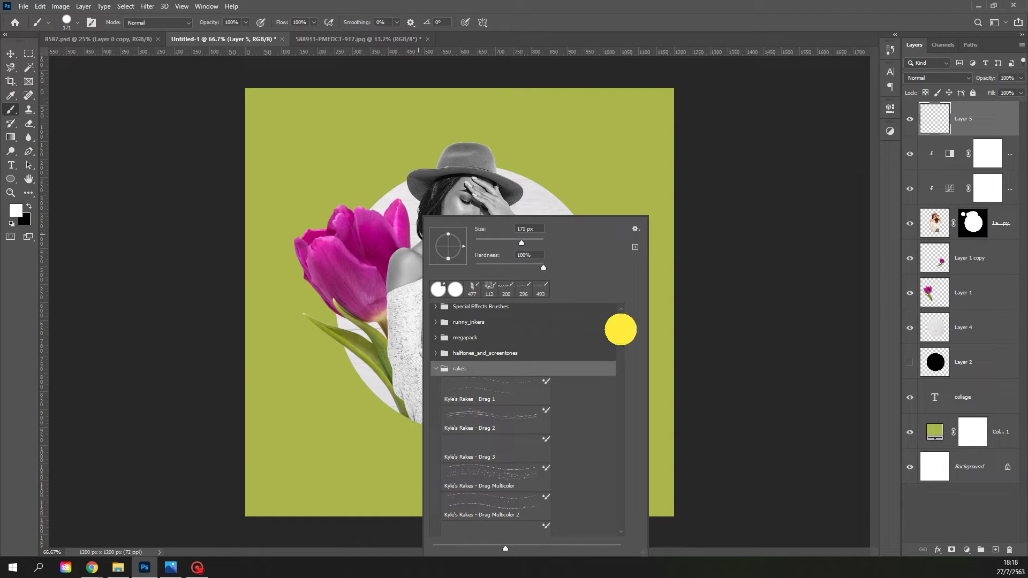
{"action": "left_click_drag", "start_coordinate": [621, 329], "coordinate": [634, 461]}
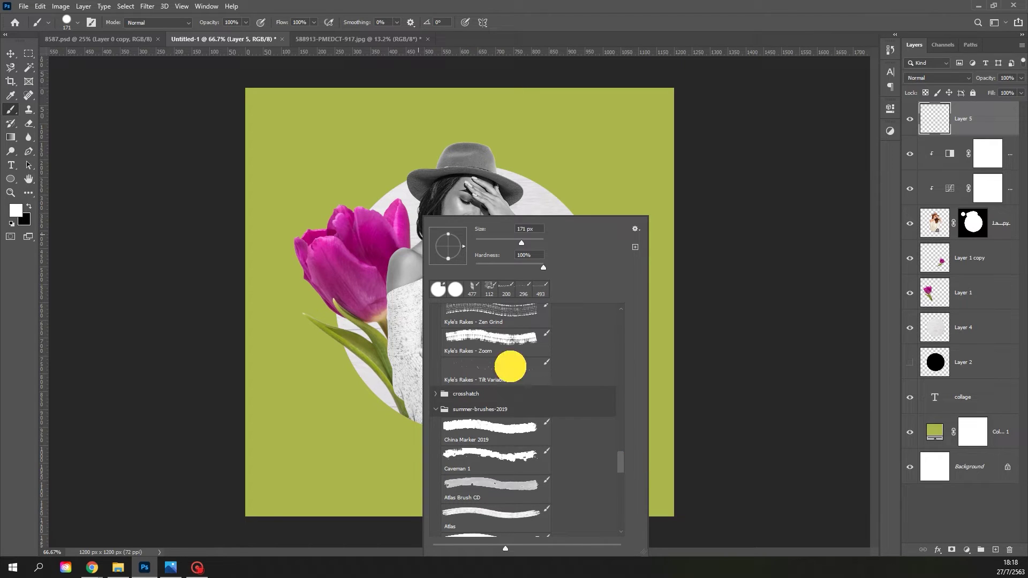
{"action": "left_click", "coordinate": [510, 368]}
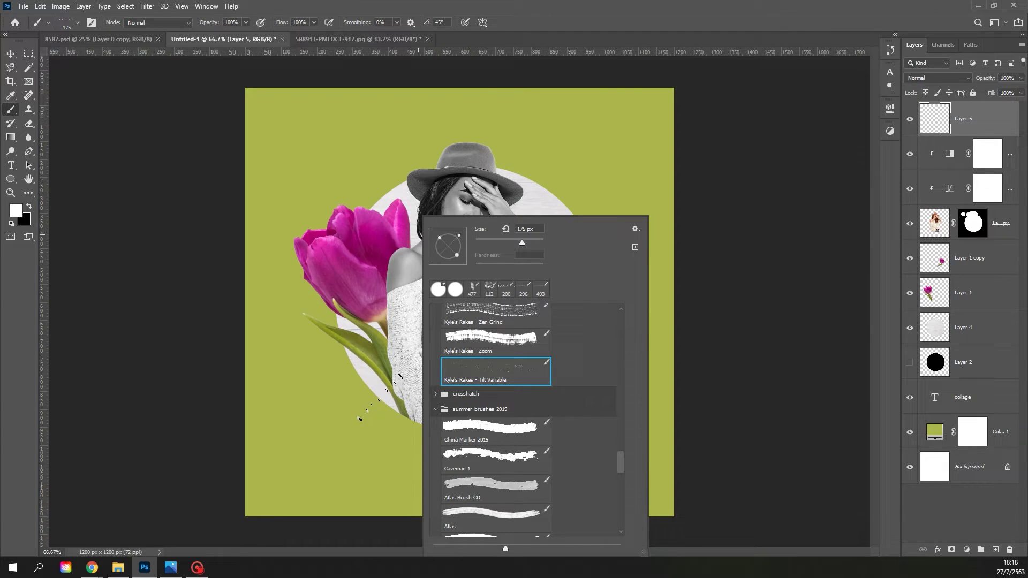
{"action": "mouse_move", "coordinate": [364, 382]}
{"action": "left_mouse_down"}
{"action": "mouse_move", "coordinate": [397, 441]}
{"action": "mouse_move", "coordinate": [429, 425]}
{"action": "mouse_move", "coordinate": [502, 417]}
{"action": "mouse_move", "coordinate": [707, 423]}
{"action": "left_mouse_up"}
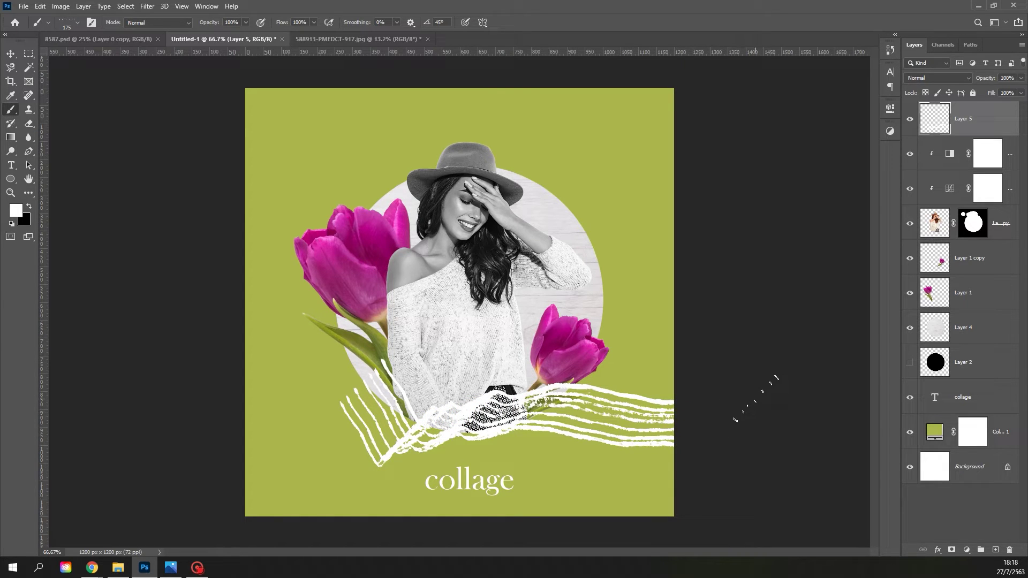
- On a new layer above the "collage" text, paint white rake strokes at the canvas's left edge behind the tulip and along its top edge
{"action": "left_click", "coordinate": [974, 399]}
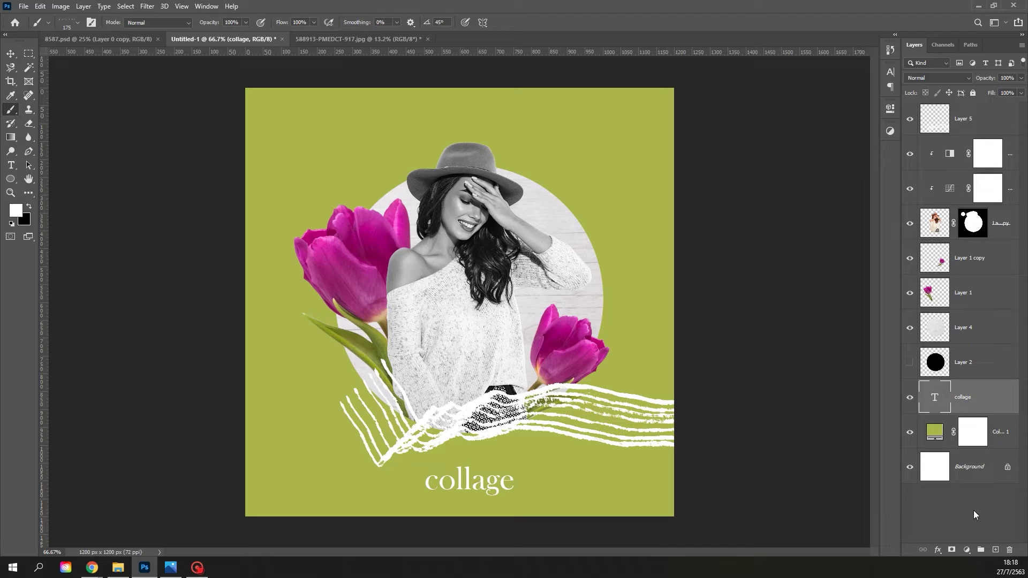
{"action": "left_click", "coordinate": [996, 550]}
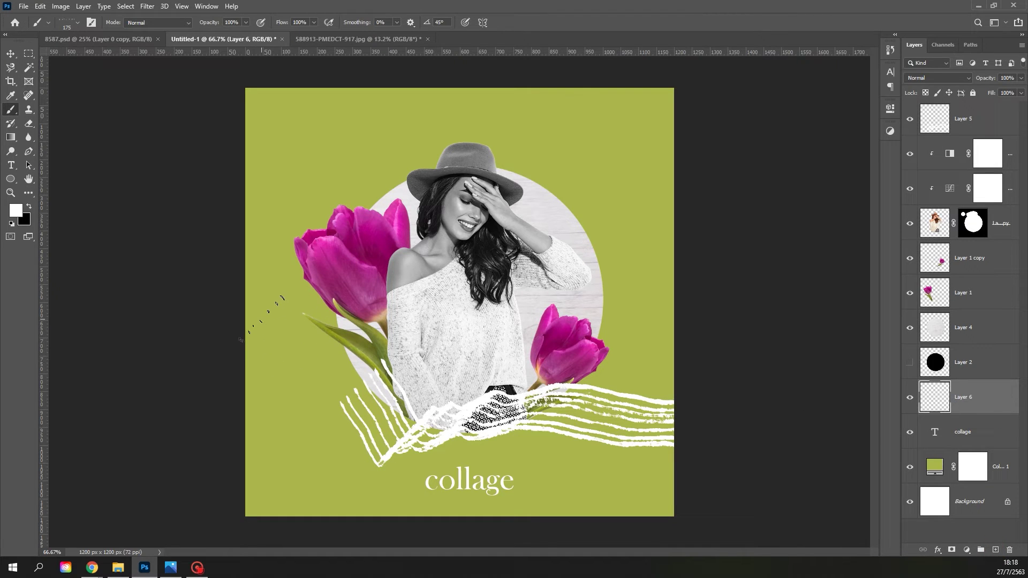
{"action": "mouse_move", "coordinate": [231, 176]}
{"action": "left_mouse_down"}
{"action": "mouse_move", "coordinate": [294, 303]}
{"action": "mouse_move", "coordinate": [415, 323]}
{"action": "left_mouse_up"}
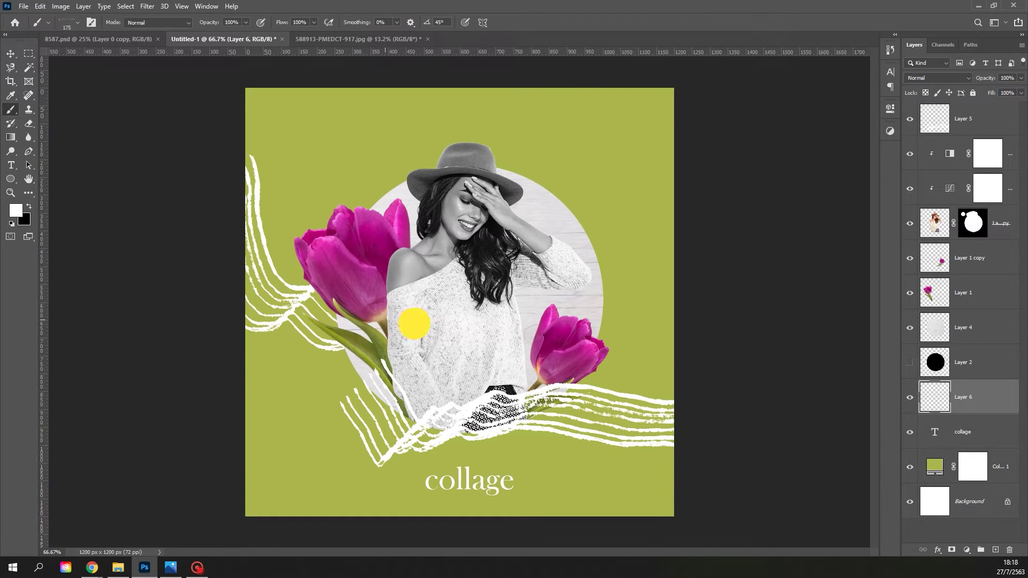
{"action": "mouse_move", "coordinate": [481, 74]}
{"action": "left_mouse_down"}
{"action": "mouse_move", "coordinate": [535, 98]}
{"action": "mouse_move", "coordinate": [606, 88]}
{"action": "mouse_move", "coordinate": [686, 50]}
{"action": "mouse_move", "coordinate": [710, 62]}
{"action": "left_mouse_up"}
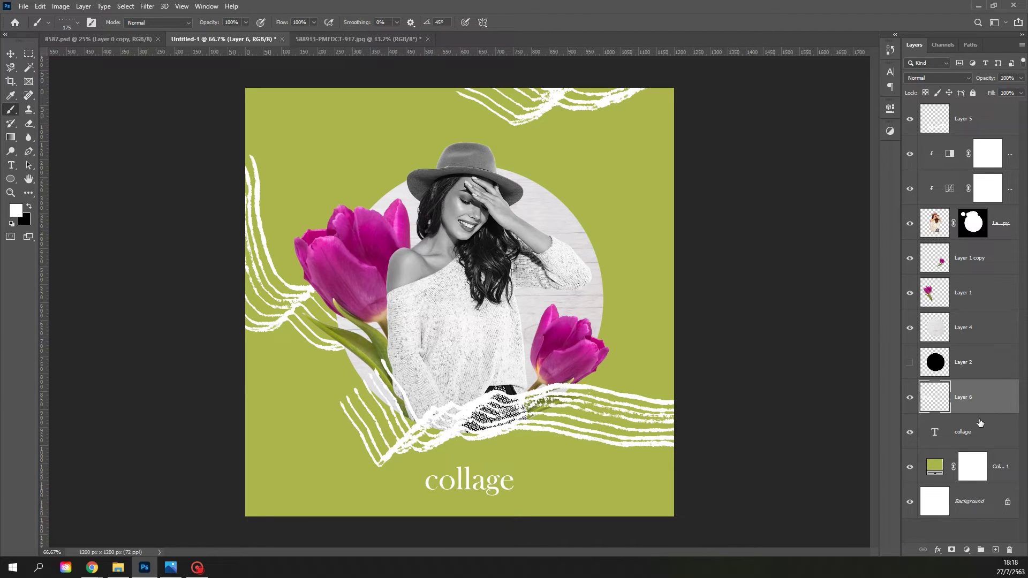
- Create a new layer above the green color fill and choose the Kyle's Rakes - Zoom brush at 212 px
{"action": "left_click", "coordinate": [999, 465]}
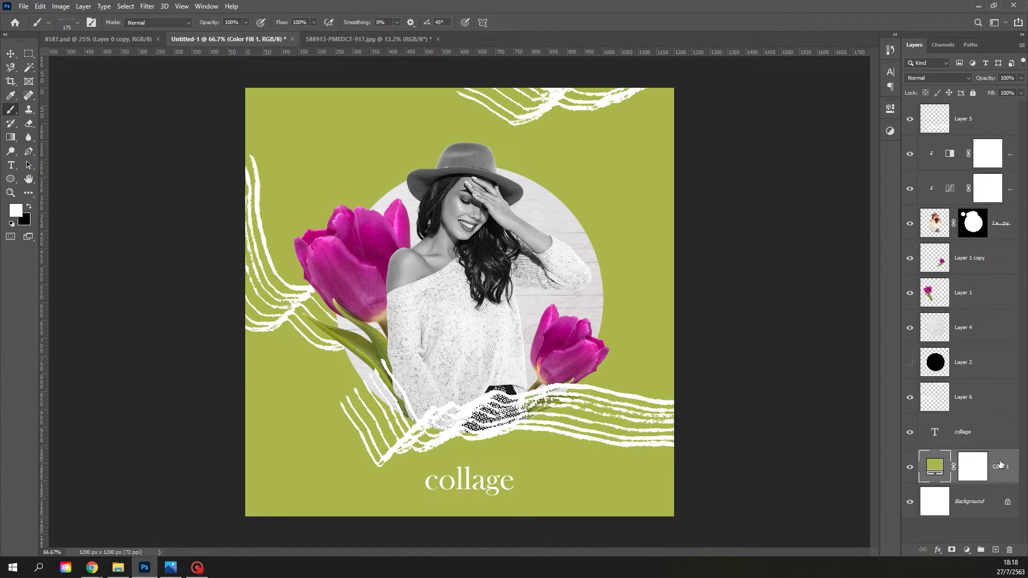
{"action": "left_click", "coordinate": [995, 551]}
{"action": "right_click", "coordinate": [375, 308]}
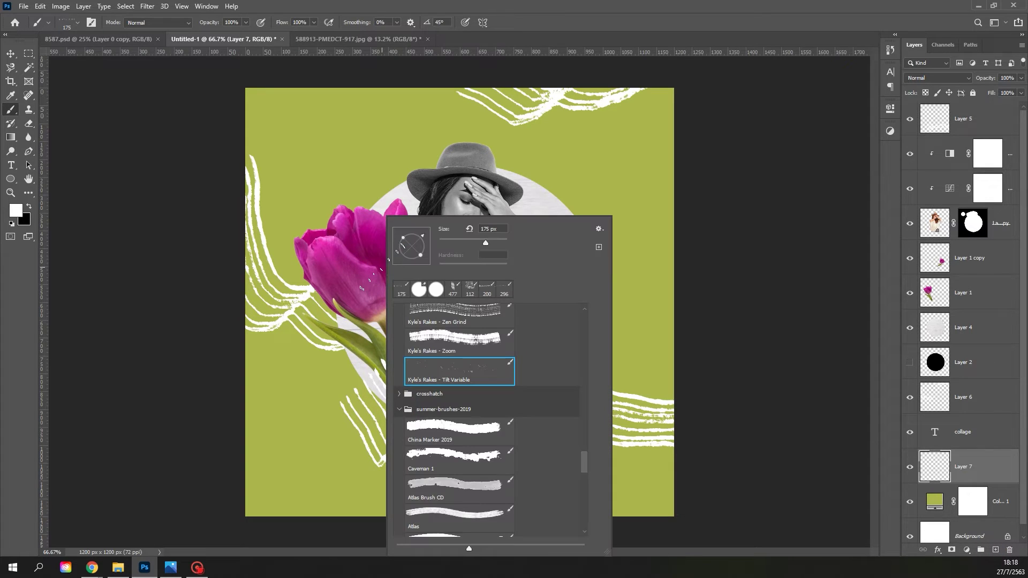
{"action": "left_click", "coordinate": [454, 340]}
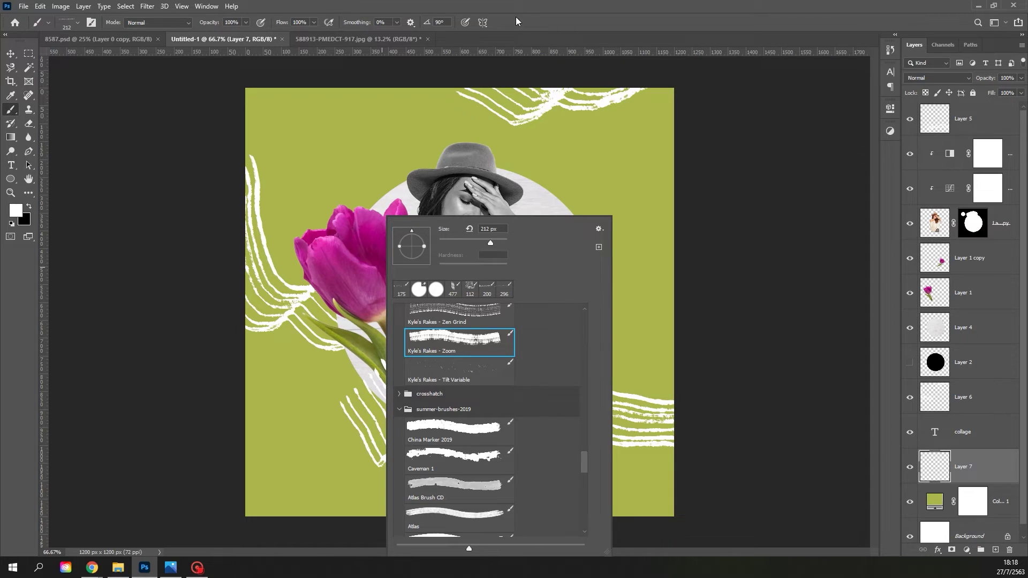
{"action": "left_click", "coordinate": [517, 22]}
- Set the foreground color to dark olive (#797c1d) and paint a wavy band across the full canvas behind the circle
{"action": "left_click", "coordinate": [16, 210]}
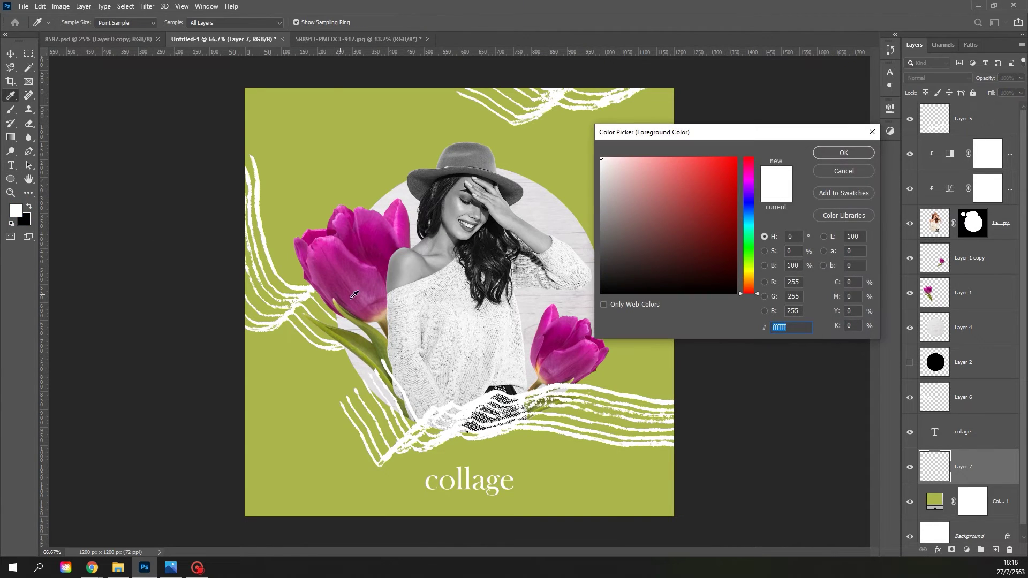
{"action": "left_click", "coordinate": [360, 334]}
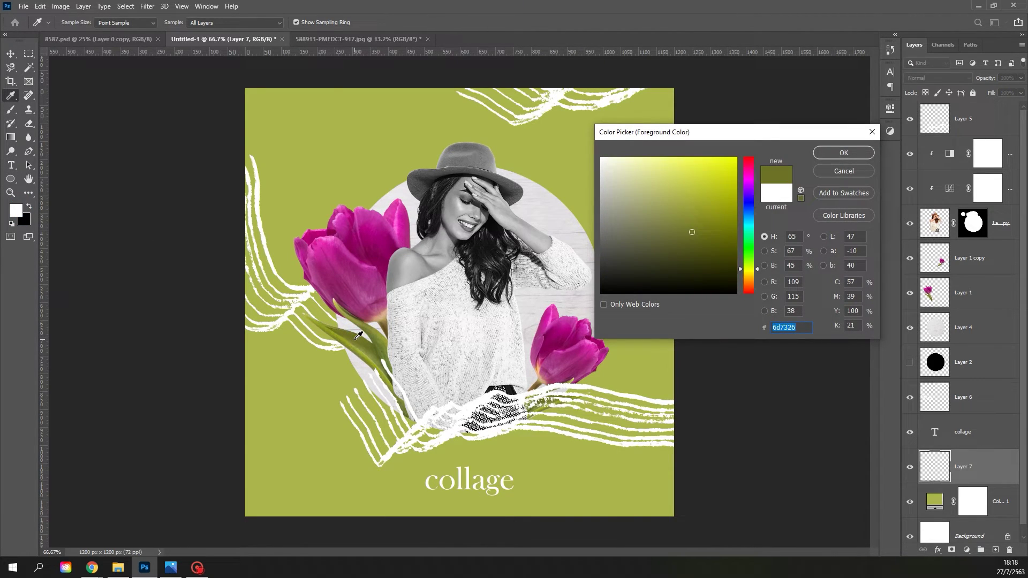
{"action": "left_click", "coordinate": [359, 335]}
{"action": "left_click", "coordinate": [706, 228]}
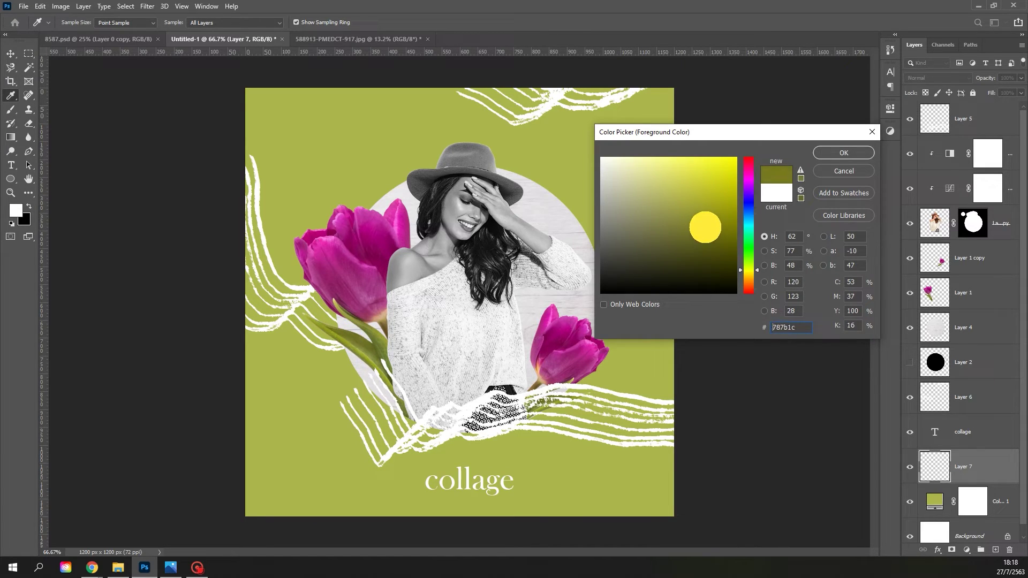
{"action": "left_click", "coordinate": [823, 152]}
{"action": "key", "text": "b"}
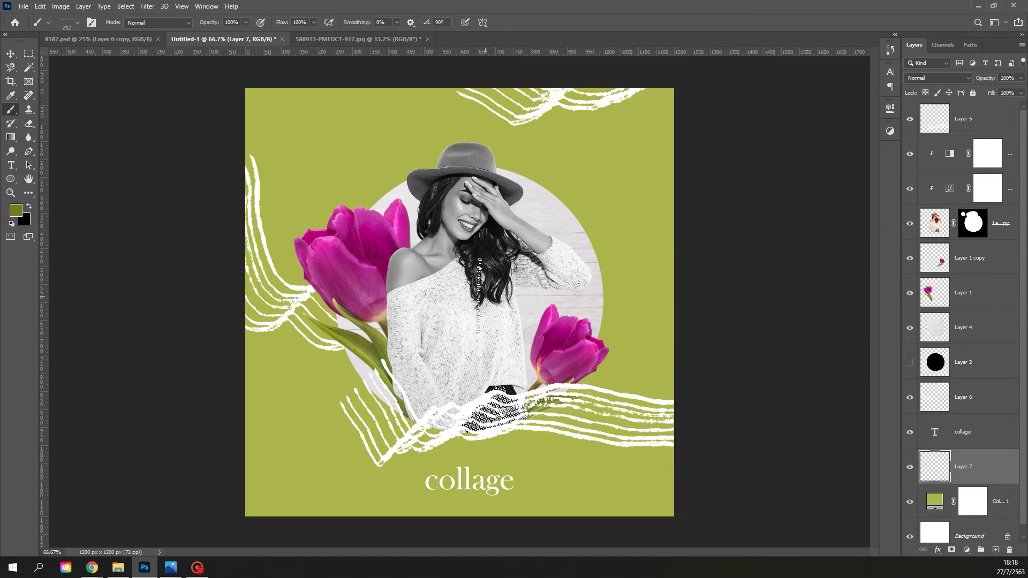
{"action": "mouse_move", "coordinate": [234, 283]}
{"action": "left_mouse_down"}
{"action": "mouse_move", "coordinate": [319, 360]}
{"action": "mouse_move", "coordinate": [351, 327]}
{"action": "mouse_move", "coordinate": [419, 341]}
{"action": "mouse_move", "coordinate": [565, 318]}
{"action": "mouse_move", "coordinate": [696, 282]}
{"action": "left_mouse_up"}
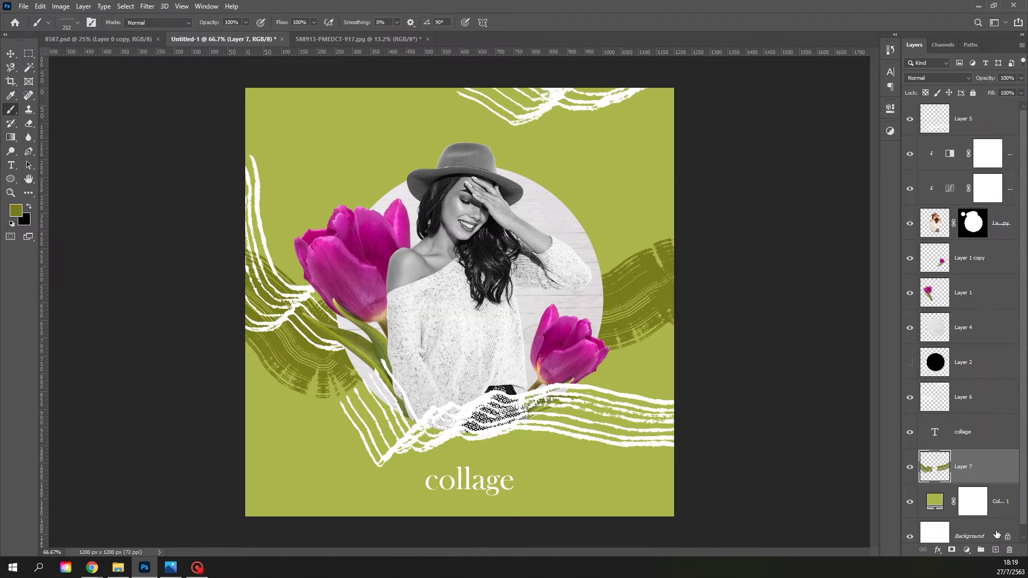
- On a new layer above the dark olive band, paint a lighter olive diagonal stroke from the canvas's lower left up behind the large tulip
{"action": "left_click", "coordinate": [996, 550]}
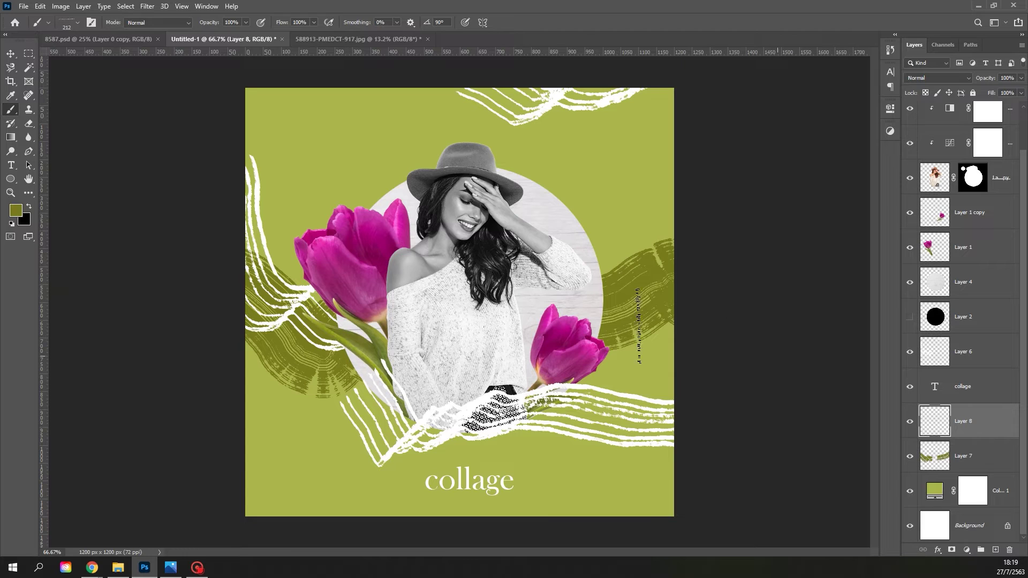
{"action": "left_click", "coordinate": [20, 211]}
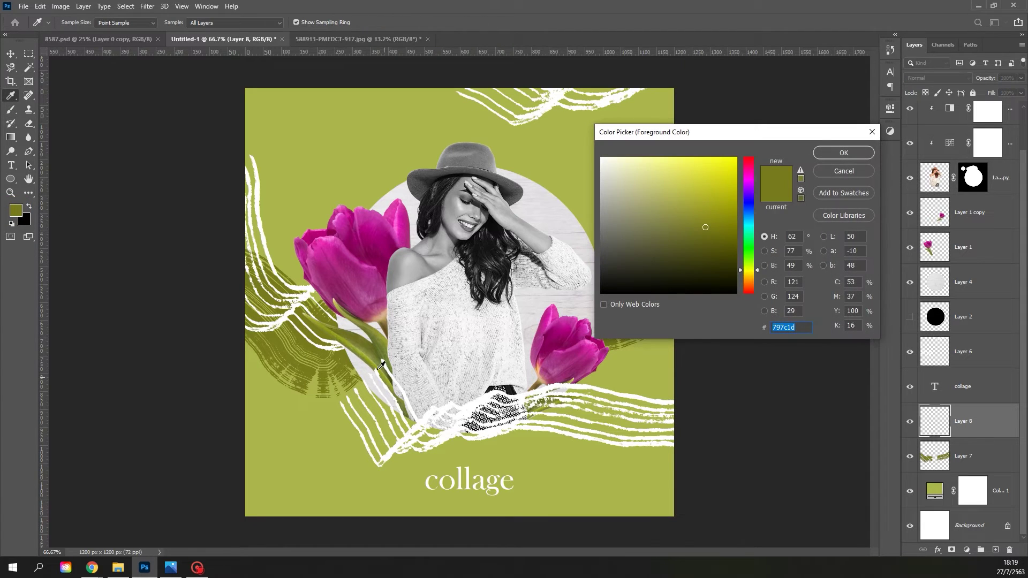
{"action": "left_click_drag", "start_coordinate": [696, 221], "coordinate": [689, 209]}
{"action": "left_click", "coordinate": [838, 157]}
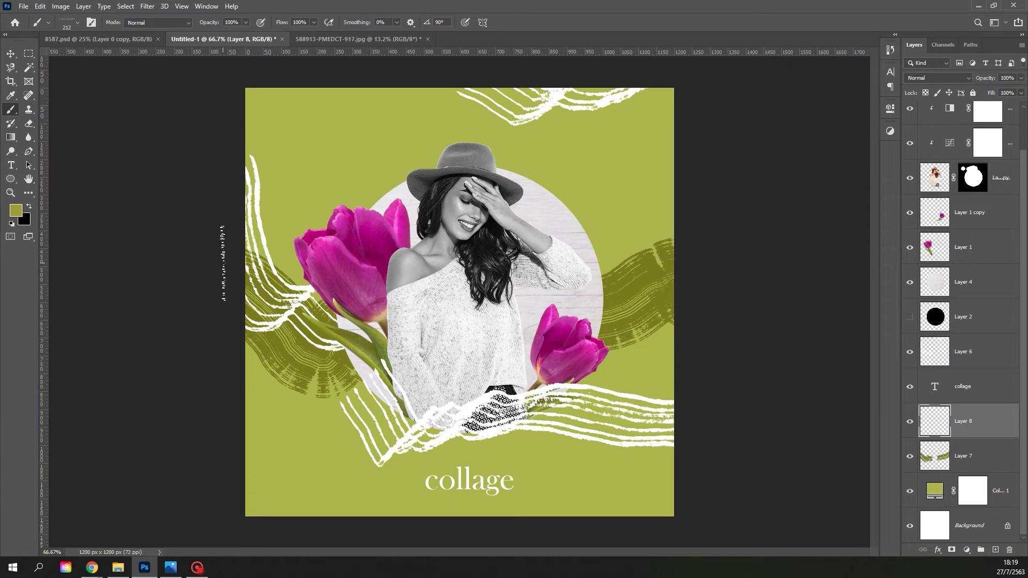
{"action": "mouse_move", "coordinate": [233, 408]}
{"action": "left_mouse_down"}
{"action": "mouse_move", "coordinate": [300, 366]}
{"action": "mouse_move", "coordinate": [364, 236]}
{"action": "left_mouse_up"}
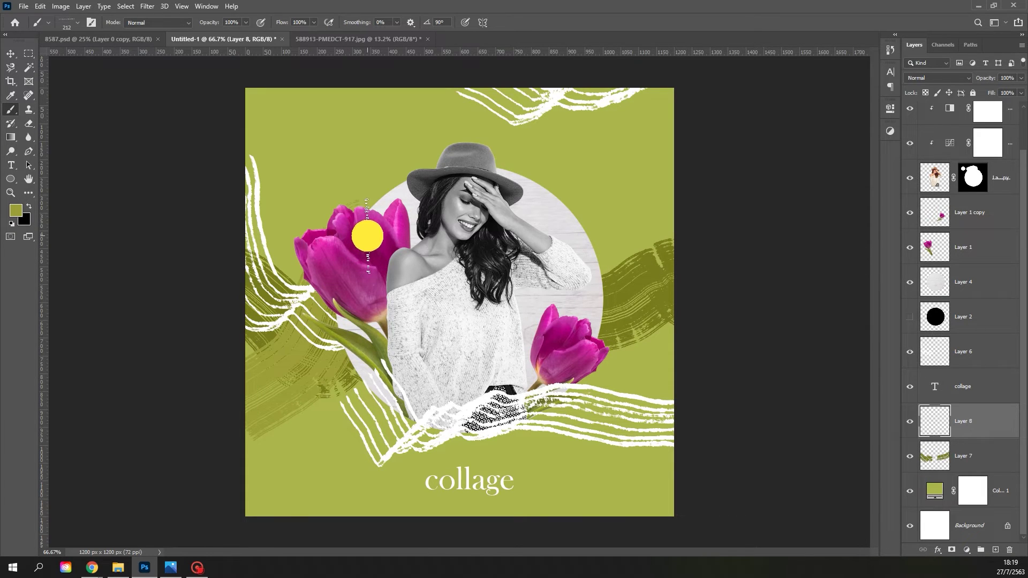
- Paint a lighter olive diagonal stroke from the circle's right side down behind the small tulip to the canvas's right edge
{"action": "left_click_drag", "start_coordinate": [607, 316], "coordinate": [680, 368]}
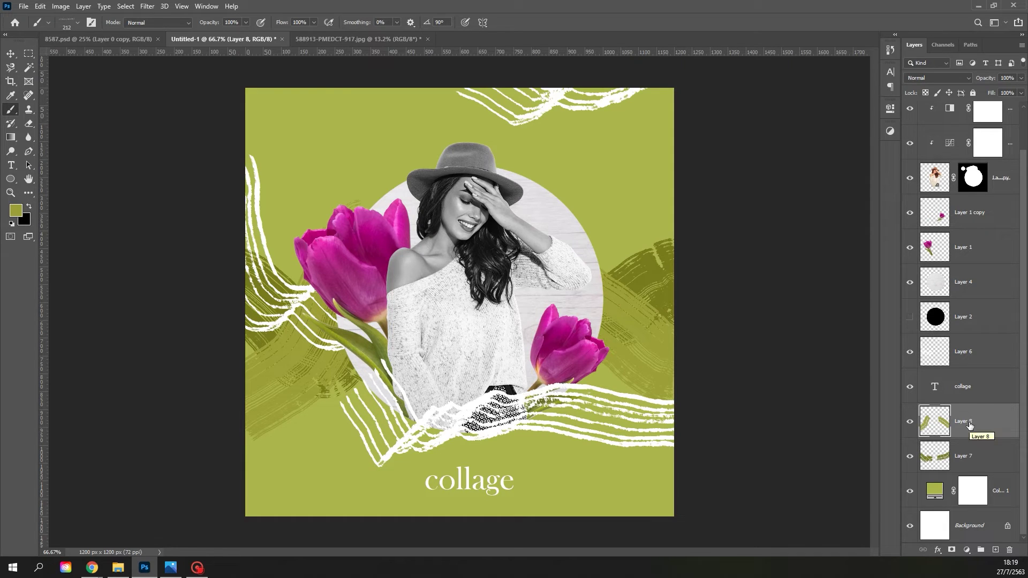
- Set the foreground color to dark olive (#797c1d) and paint strokes on a new layer at the canvas's lower left and beside the circle's upper right
{"action": "left_click", "coordinate": [17, 210]}
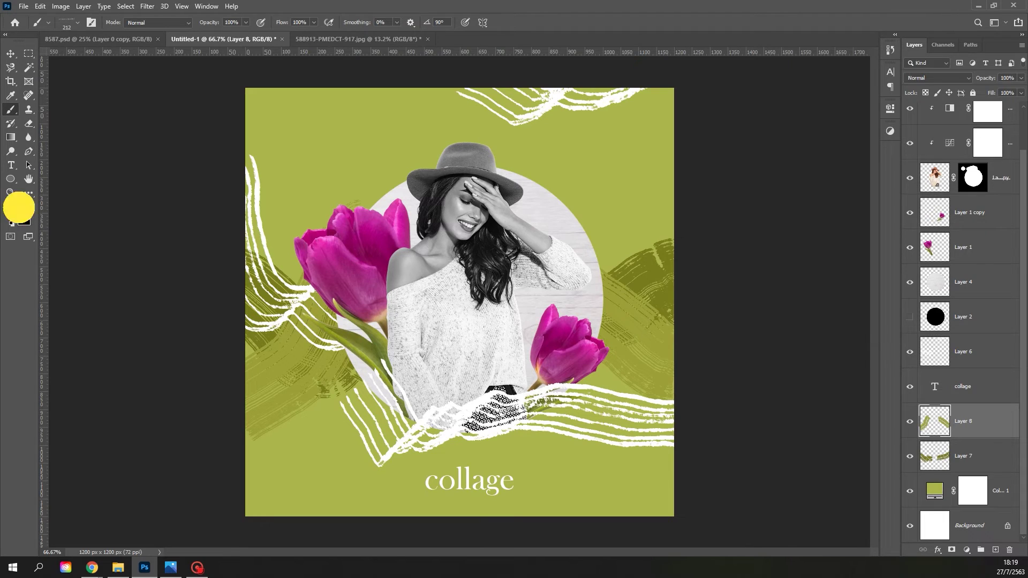
{"action": "left_click", "coordinate": [273, 334]}
{"action": "left_click", "coordinate": [844, 154]}
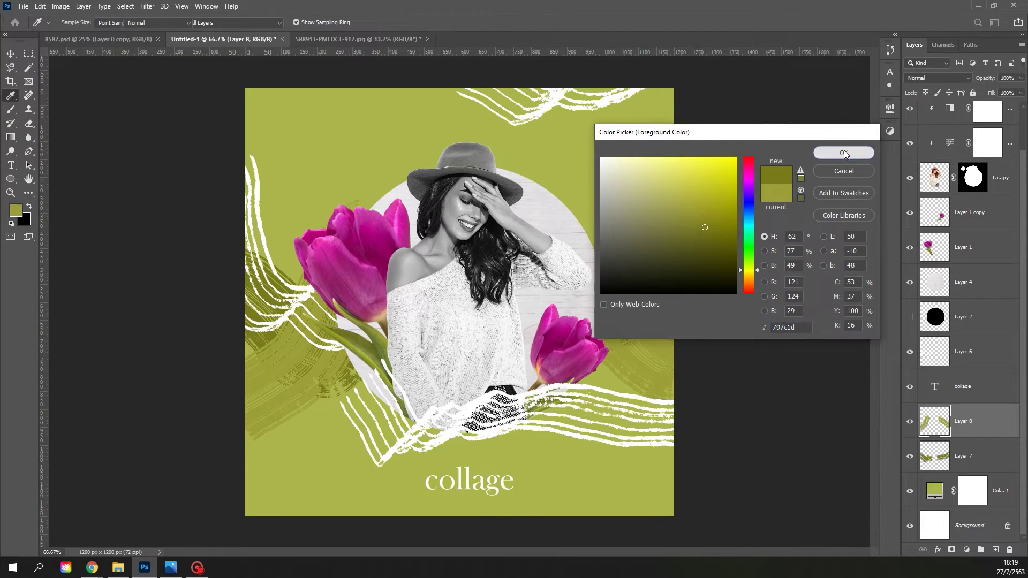
{"action": "left_click", "coordinate": [997, 549]}
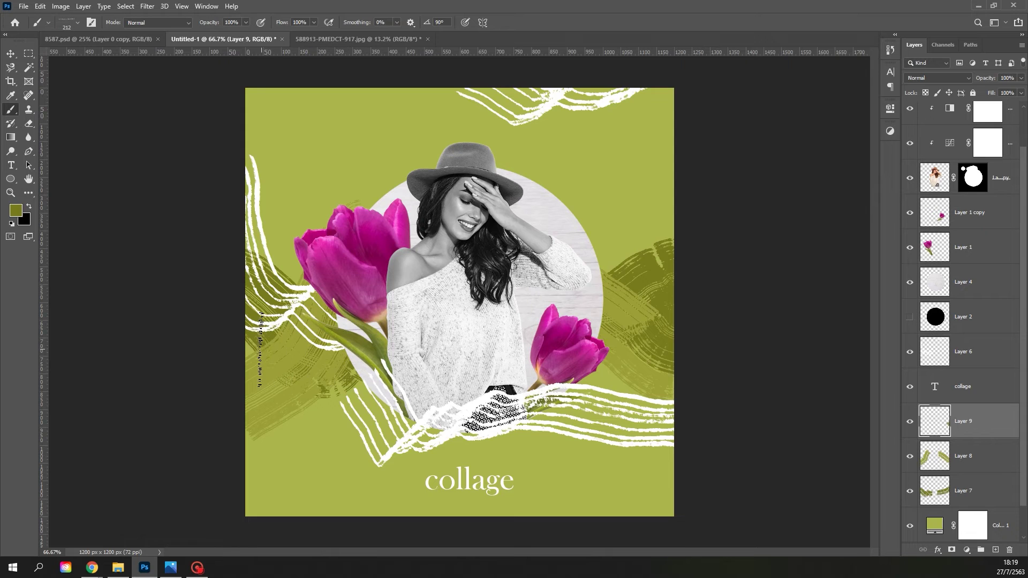
{"action": "mouse_move", "coordinate": [246, 362]}
{"action": "left_mouse_down"}
{"action": "mouse_move", "coordinate": [255, 385]}
{"action": "mouse_move", "coordinate": [356, 412]}
{"action": "mouse_move", "coordinate": [399, 377]}
{"action": "left_mouse_up"}
{"action": "mouse_move", "coordinate": [586, 252]}
{"action": "left_mouse_down"}
{"action": "mouse_move", "coordinate": [615, 218]}
{"action": "mouse_move", "coordinate": [616, 230]}
{"action": "left_mouse_up"}
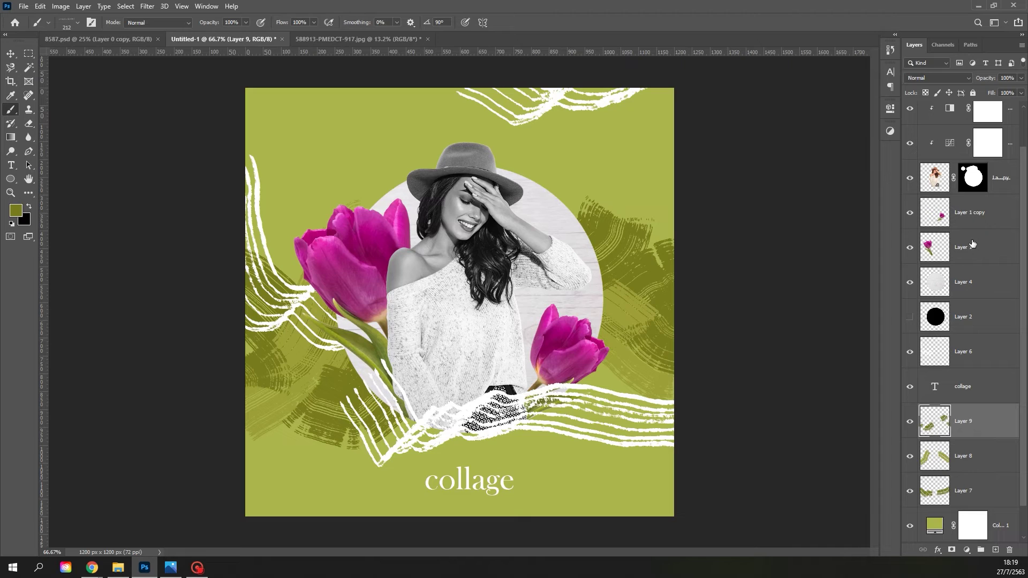
- On a new layer above Layer 4, paint short dark olive strokes at the circle's right edge, beside the large tulip's stem and below the small tulip
{"action": "left_click", "coordinate": [973, 278]}
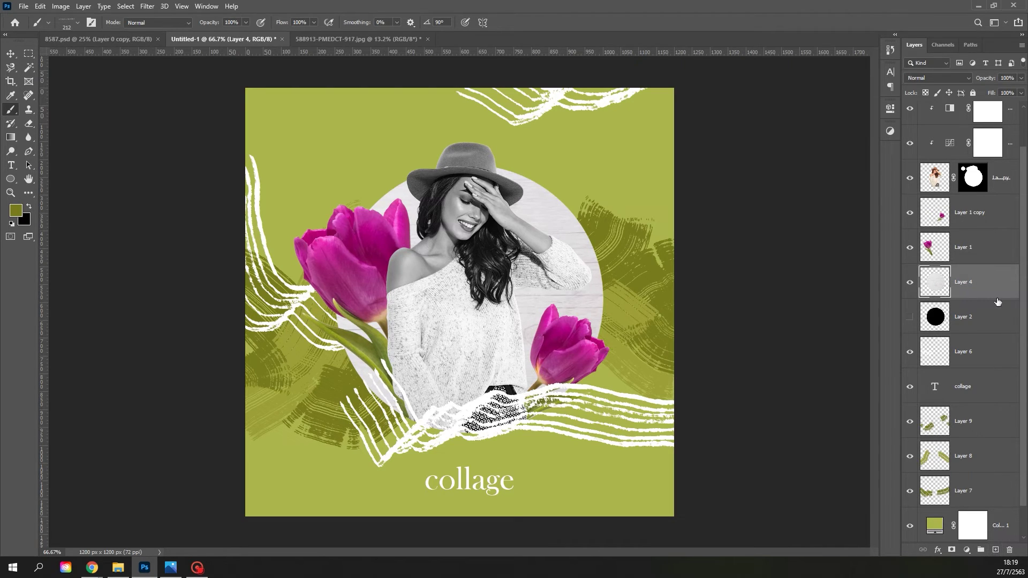
{"action": "left_click", "coordinate": [996, 551]}
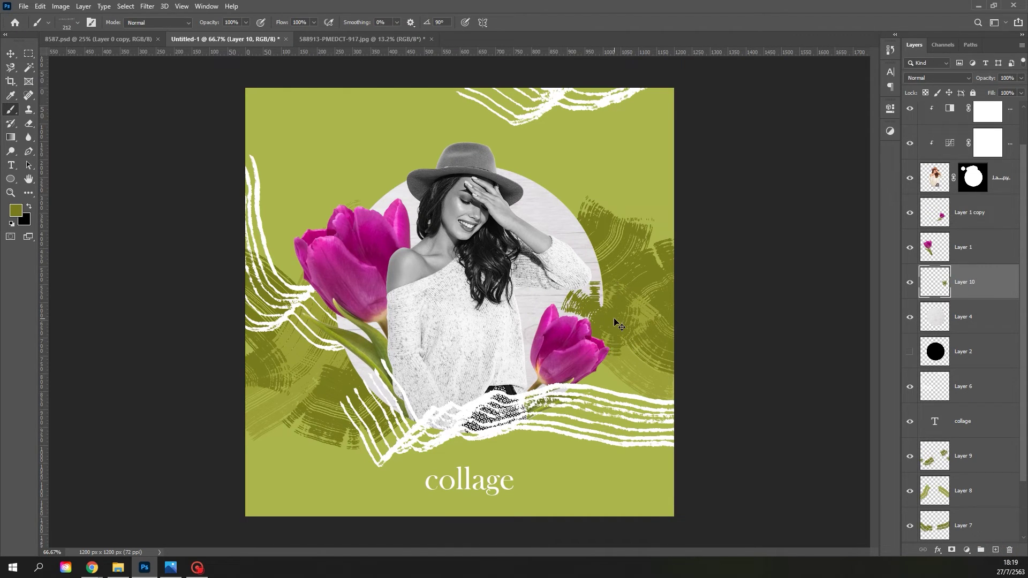
{"action": "key", "text": "ctrl+z"}
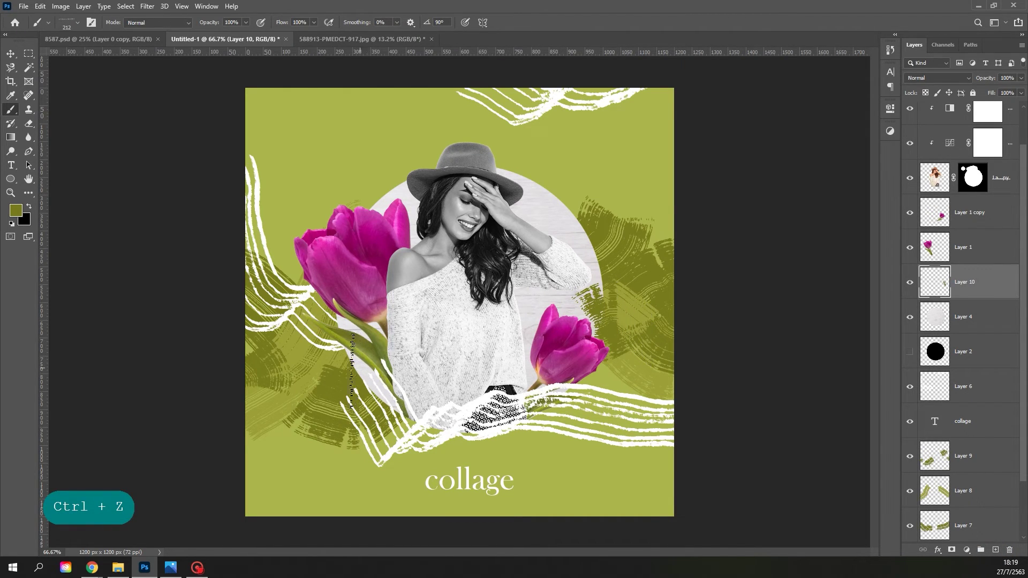
{"action": "left_click", "coordinate": [367, 379]}
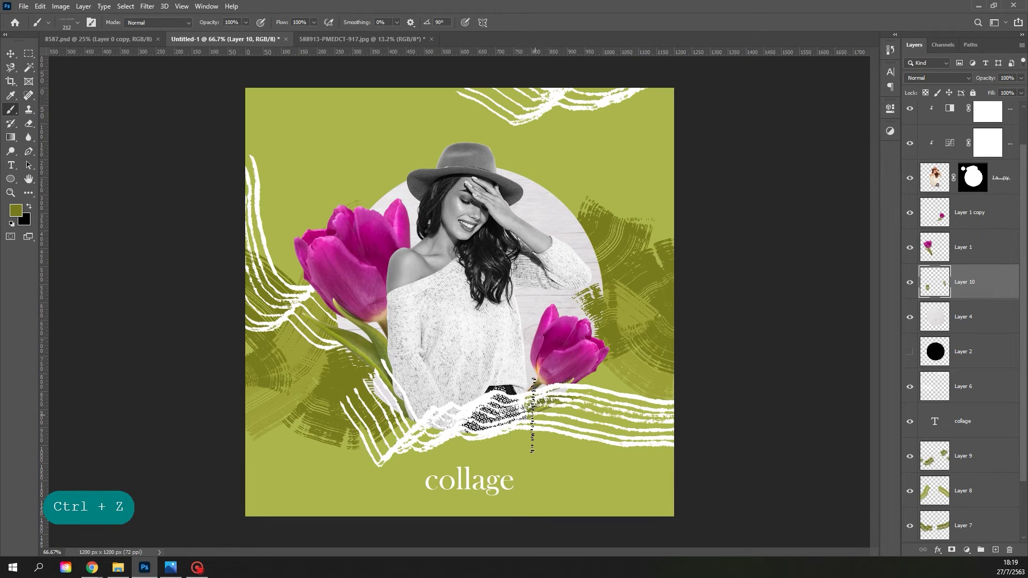
{"action": "left_click", "coordinate": [528, 405]}
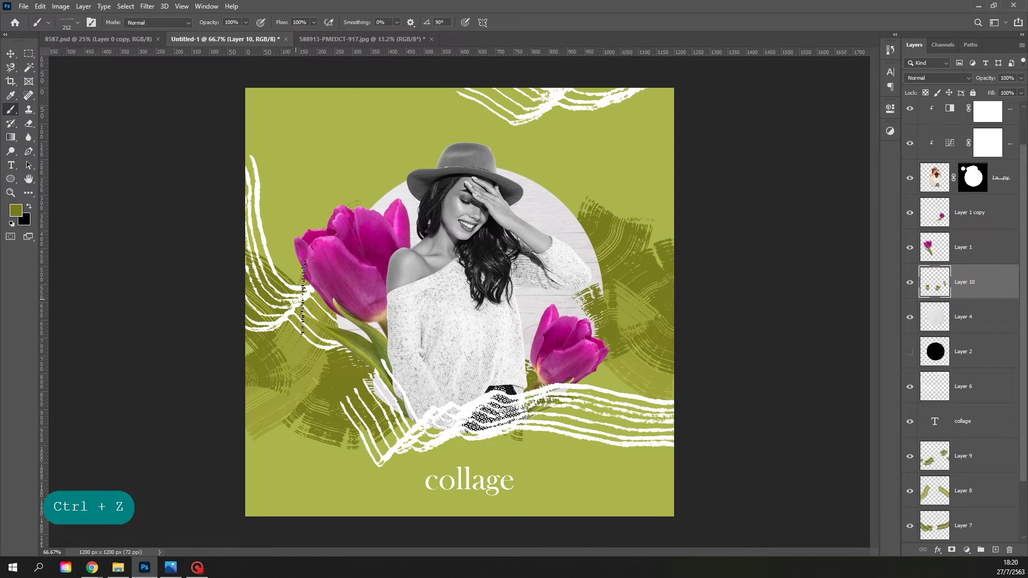
{"action": "left_click", "coordinate": [379, 206]}
{"action": "left_click_drag", "start_coordinate": [379, 206], "coordinate": [425, 219]}
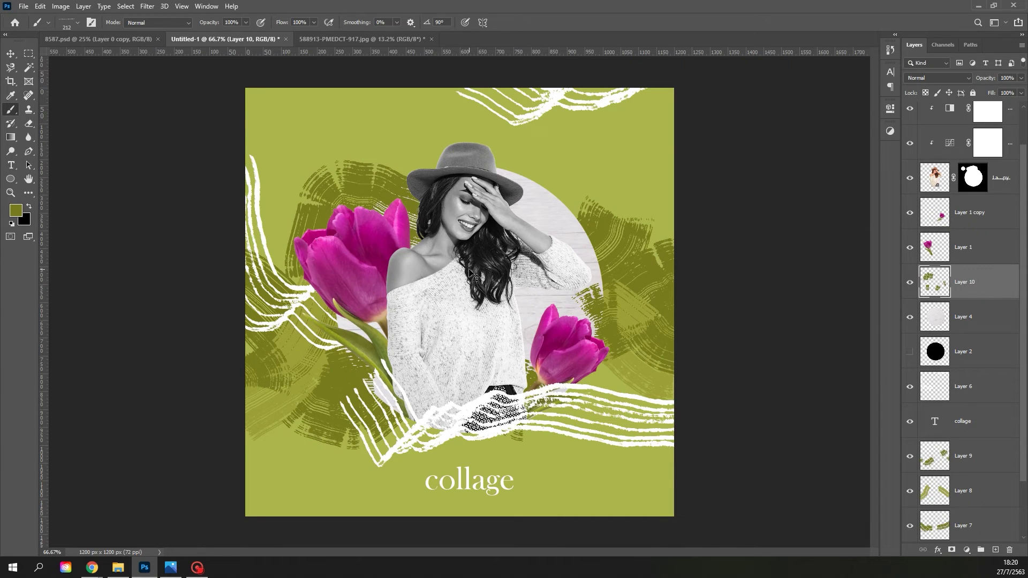
{"action": "key", "text": "ctrl+z"}
{"action": "key", "text": "ctrl+z"}
- On a new layer above the hidden black circle, paint dark olive strokes behind the large tulip and up toward the hat
{"action": "left_click", "coordinate": [967, 349]}
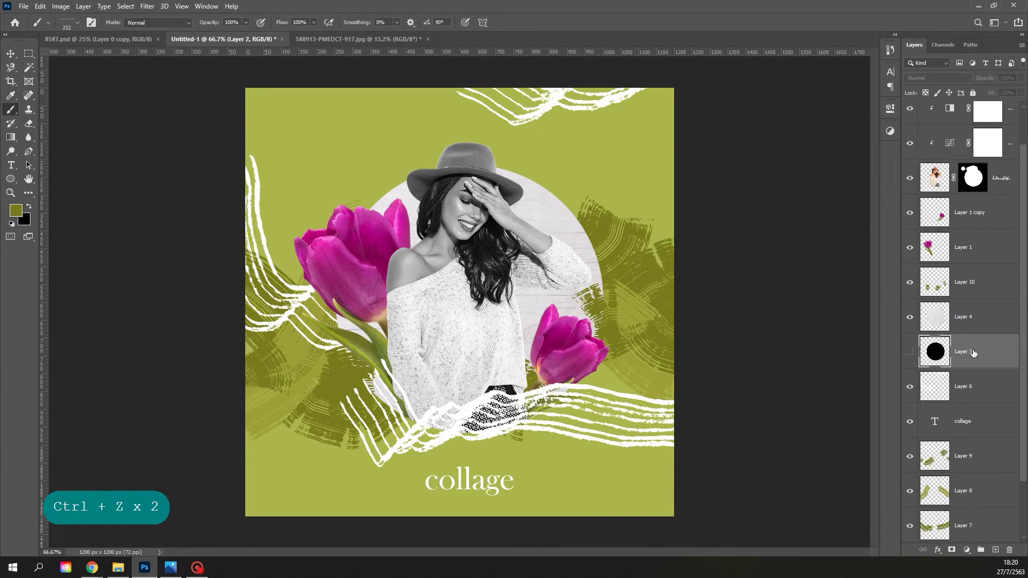
{"action": "left_click", "coordinate": [995, 550]}
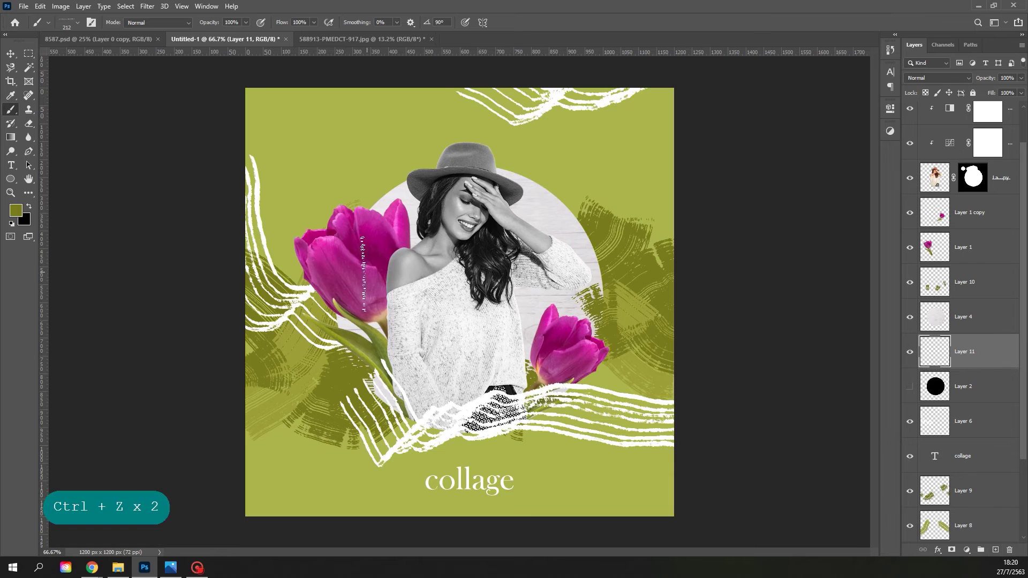
{"action": "mouse_move", "coordinate": [369, 220]}
{"action": "left_mouse_down"}
{"action": "mouse_move", "coordinate": [405, 169]}
{"action": "mouse_move", "coordinate": [450, 212]}
{"action": "left_mouse_up"}
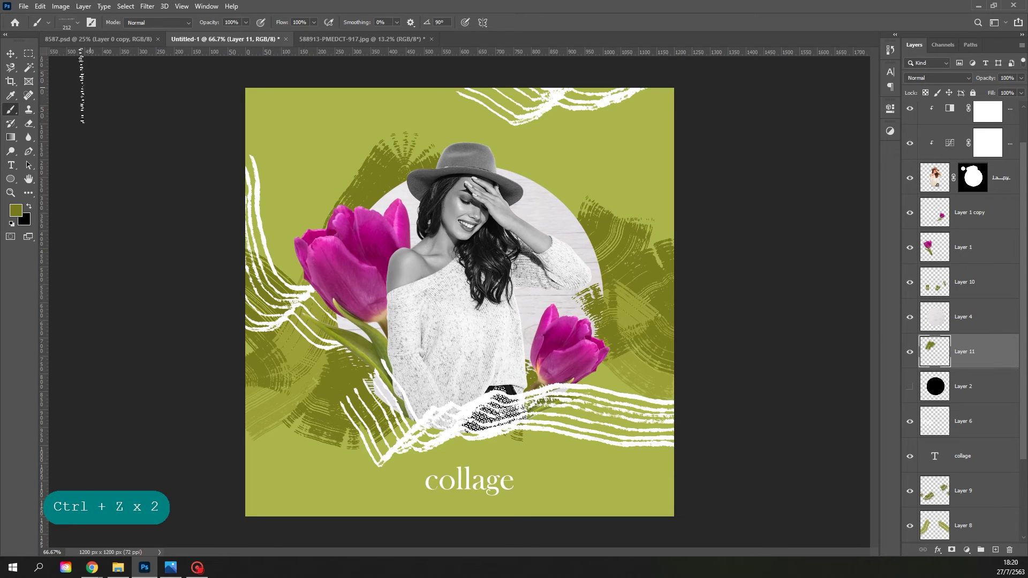
- Delete the hidden black circle layer
{"action": "left_click", "coordinate": [11, 54]}
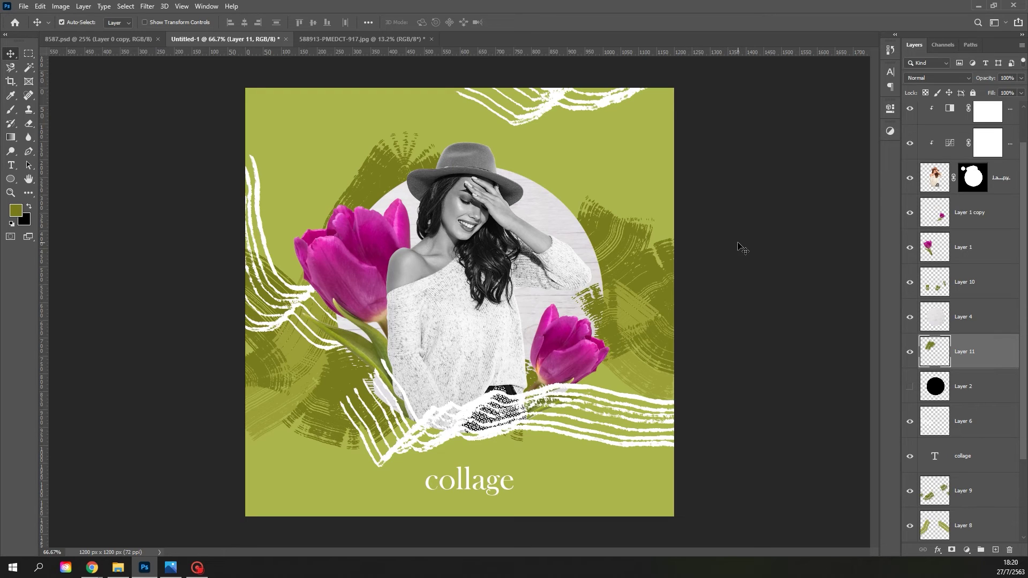
{"action": "left_click_drag", "start_coordinate": [965, 391], "coordinate": [1009, 550]}
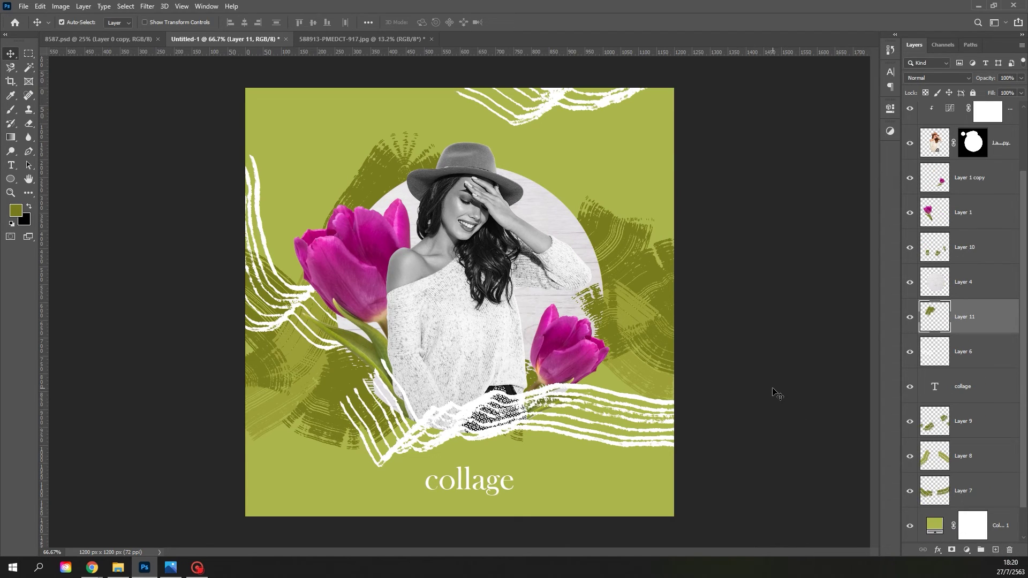
- Group all layers above the green color fill, from Layer 7 up to Layer 5
{"action": "scroll", "coordinate": [969, 426], "scroll_direction": "down", "scroll_amount": 1}
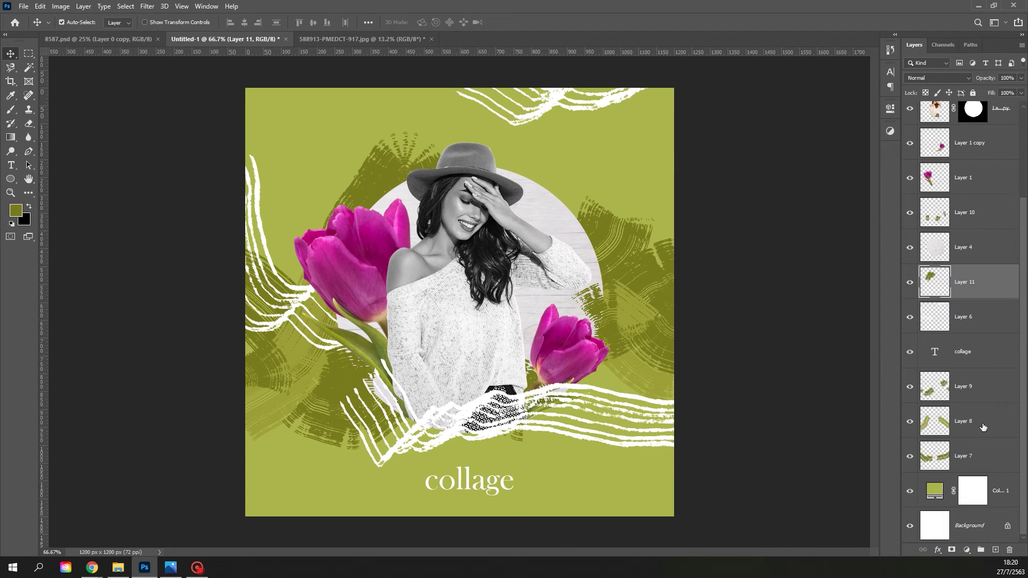
{"action": "left_click", "coordinate": [999, 490]}
{"action": "left_click", "coordinate": [993, 453]}
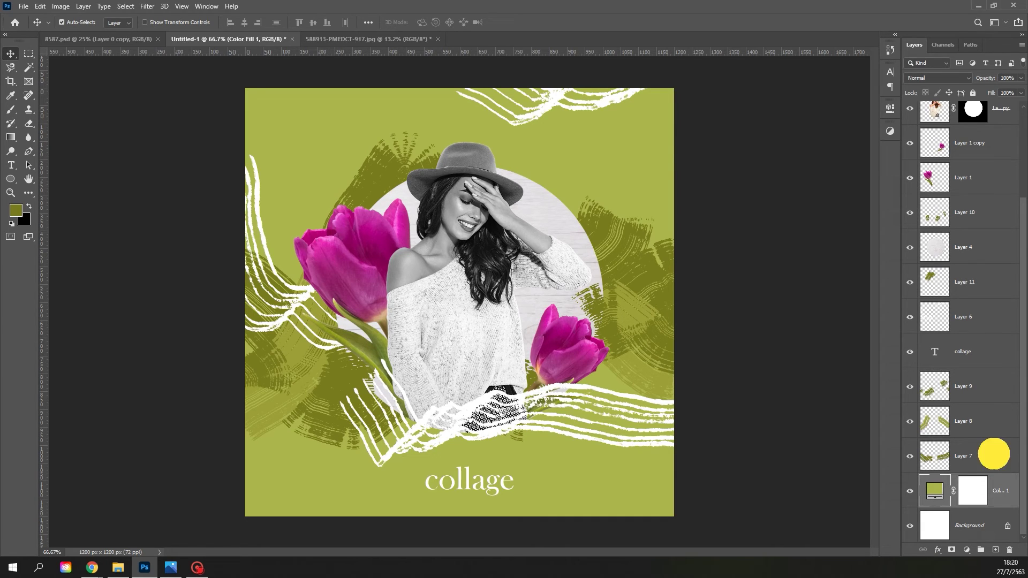
{"action": "scroll", "coordinate": [996, 364], "scroll_direction": "up", "scroll_amount": 3}
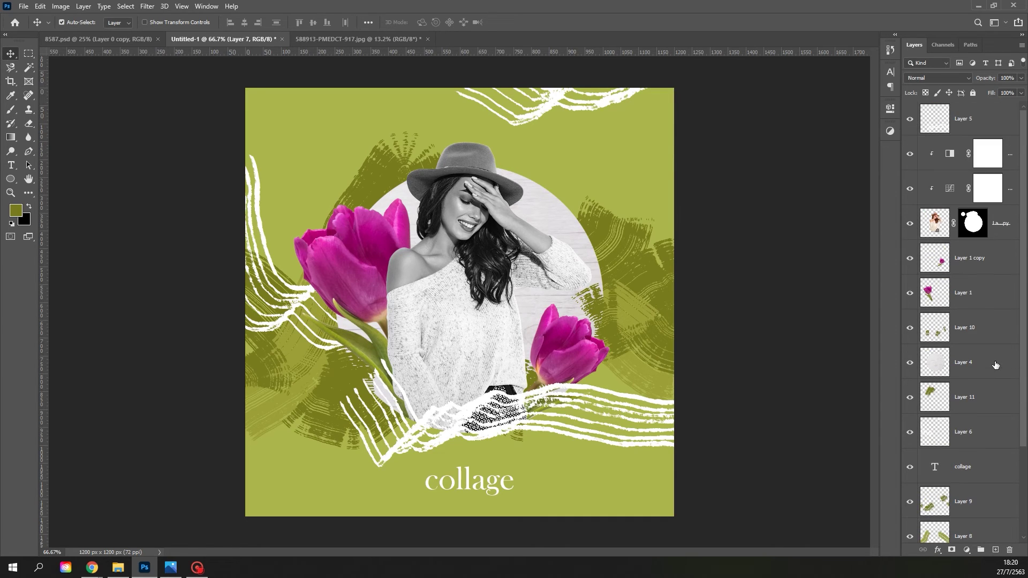
{"action": "left_click", "coordinate": [977, 121], "text": "shift"}
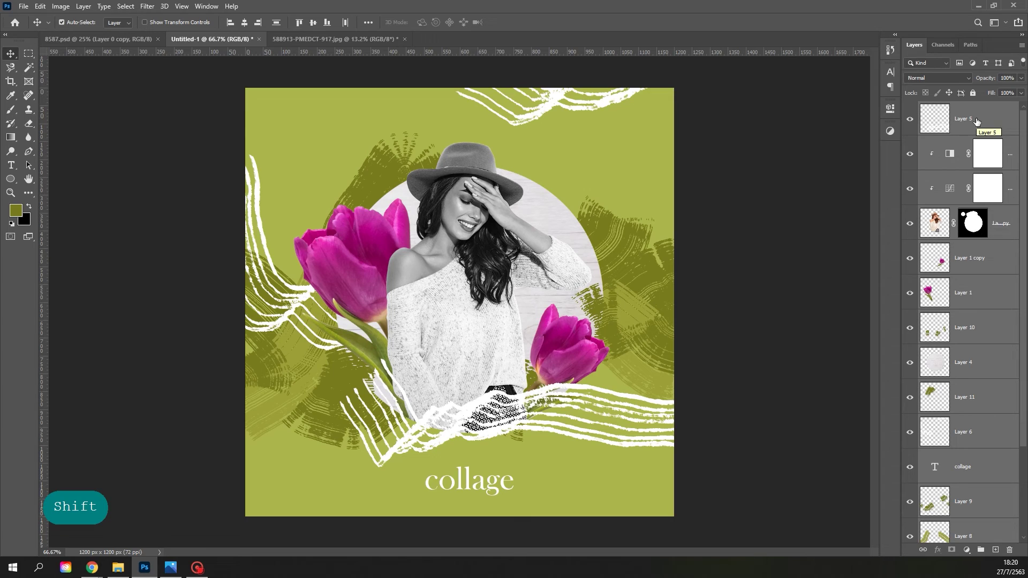
{"action": "left_click", "coordinate": [84, 6]}
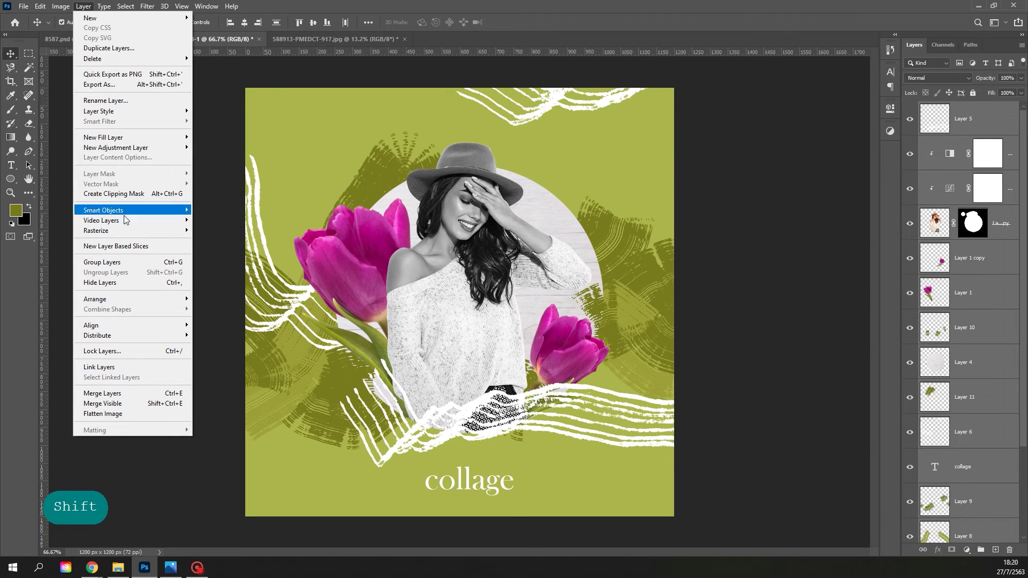
{"action": "left_click", "coordinate": [132, 262]}
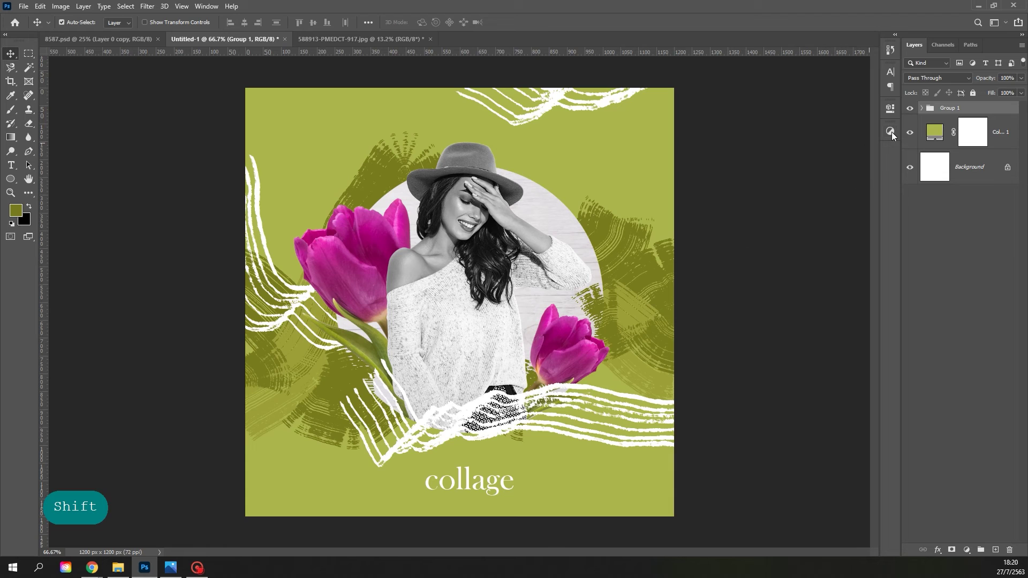
- Duplicate Group 1 as "Group 1 copy" and hide the original group
{"action": "right_click", "coordinate": [940, 110]}
{"action": "left_click", "coordinate": [937, 149]}
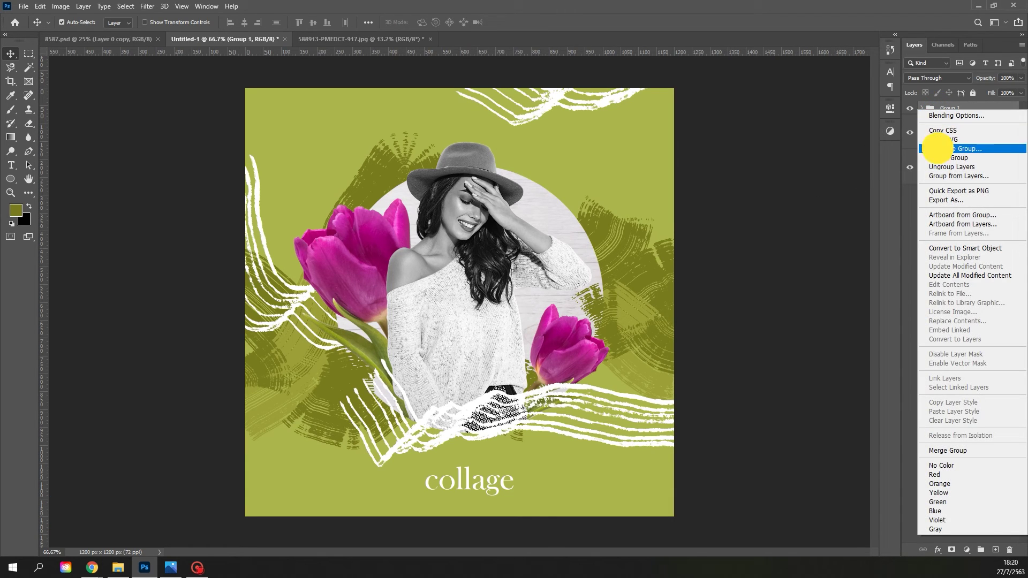
{"action": "left_click", "coordinate": [651, 219]}
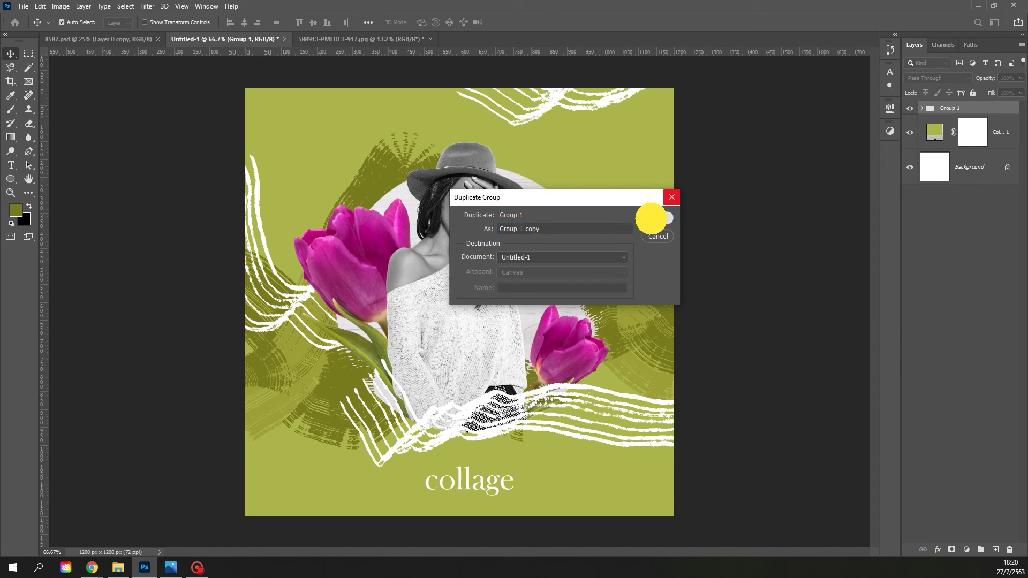
{"action": "left_click", "coordinate": [910, 121]}
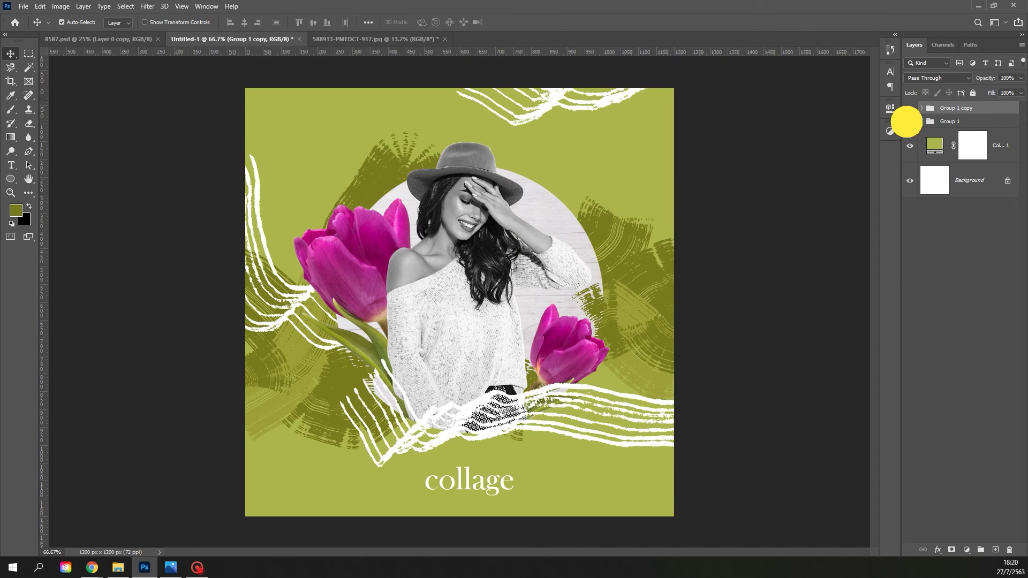
- Convert the group copy to a smart object and apply Add Noise at 7%, Gaussian and Monochromatic
{"action": "right_click", "coordinate": [948, 109]}
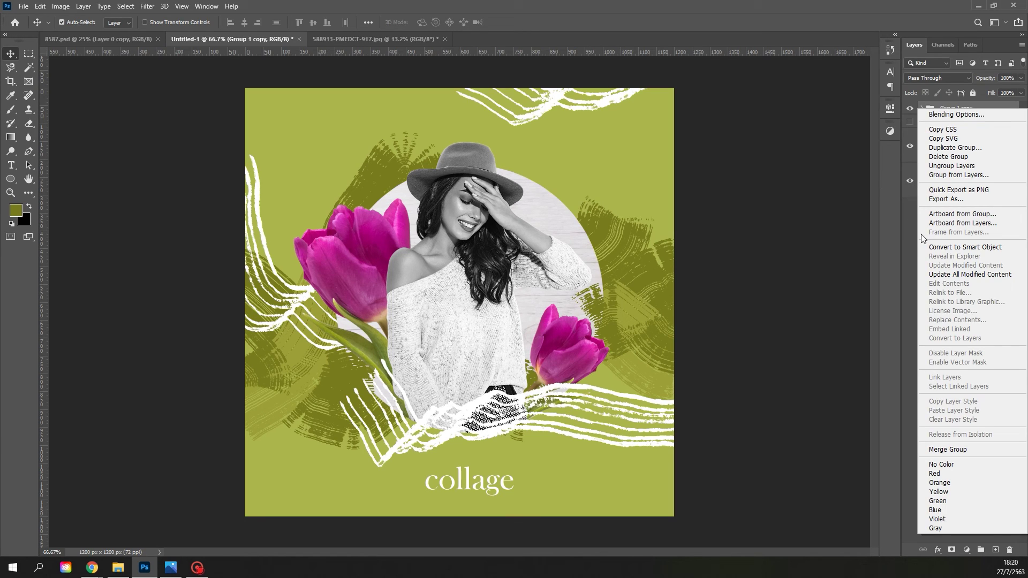
{"action": "left_click", "coordinate": [930, 248]}
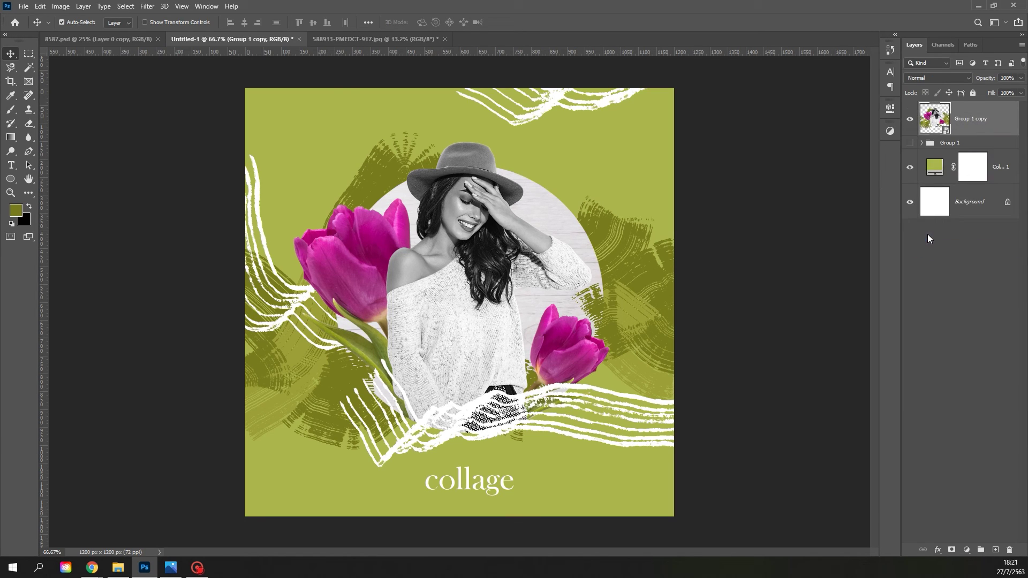
{"action": "left_click", "coordinate": [132, 7]}
{"action": "mouse_move", "coordinate": [145, 7]}
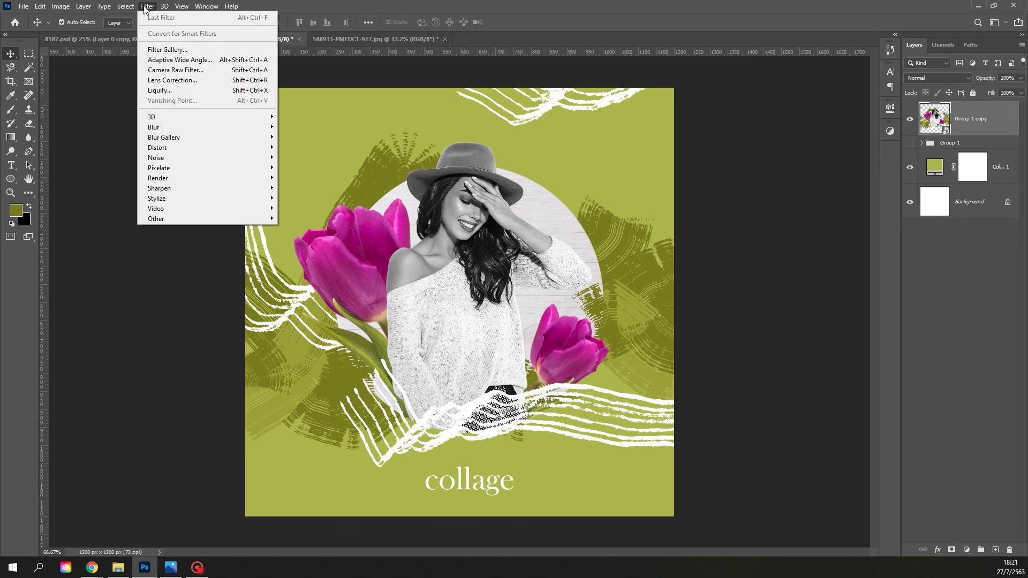
{"action": "mouse_move", "coordinate": [214, 147]}
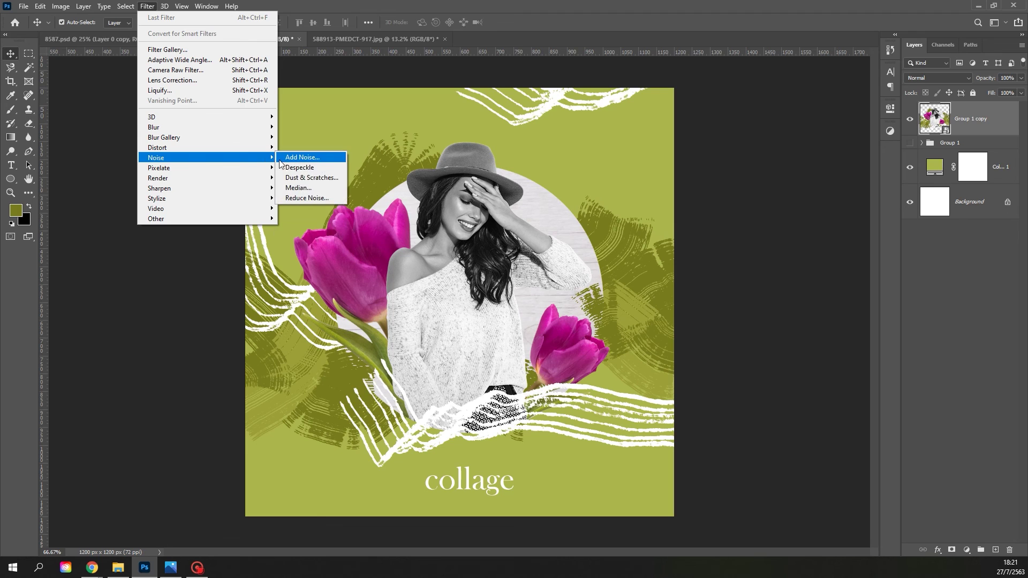
{"action": "left_click", "coordinate": [283, 158]}
{"action": "left_click_drag", "start_coordinate": [471, 93], "coordinate": [723, 171]}
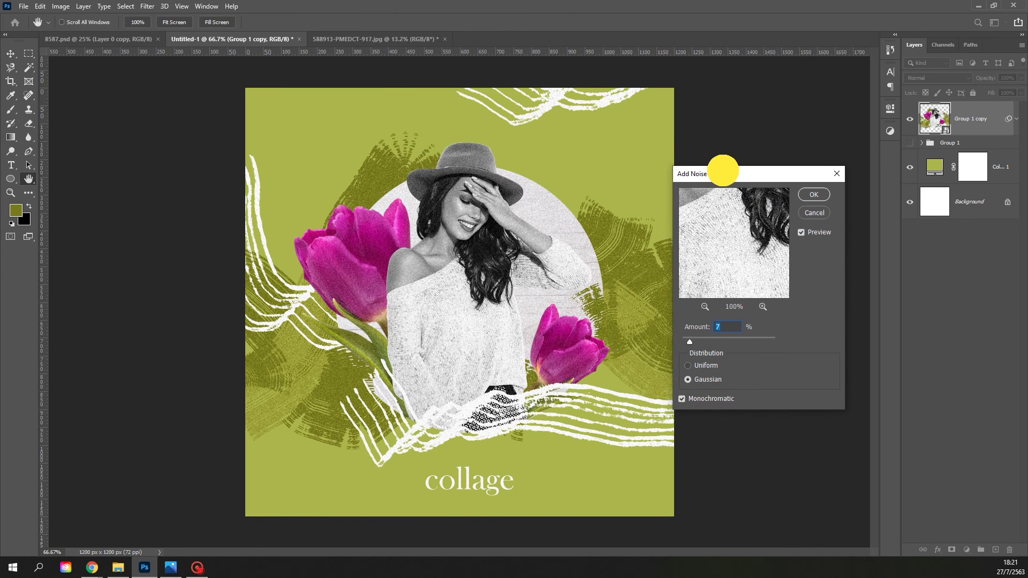
{"action": "left_click", "coordinate": [814, 195]}
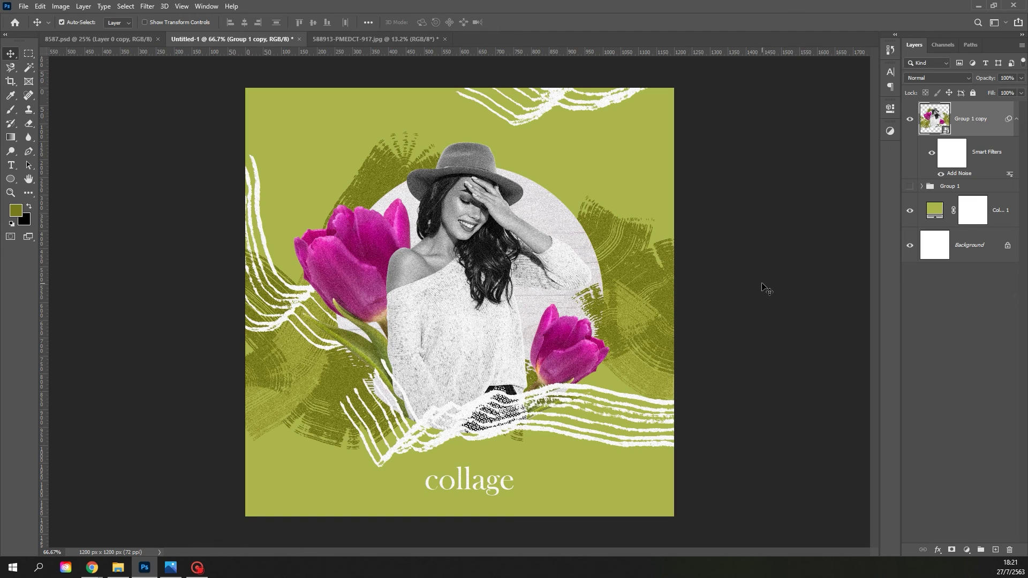
{"action": "left_click", "coordinate": [763, 285]}
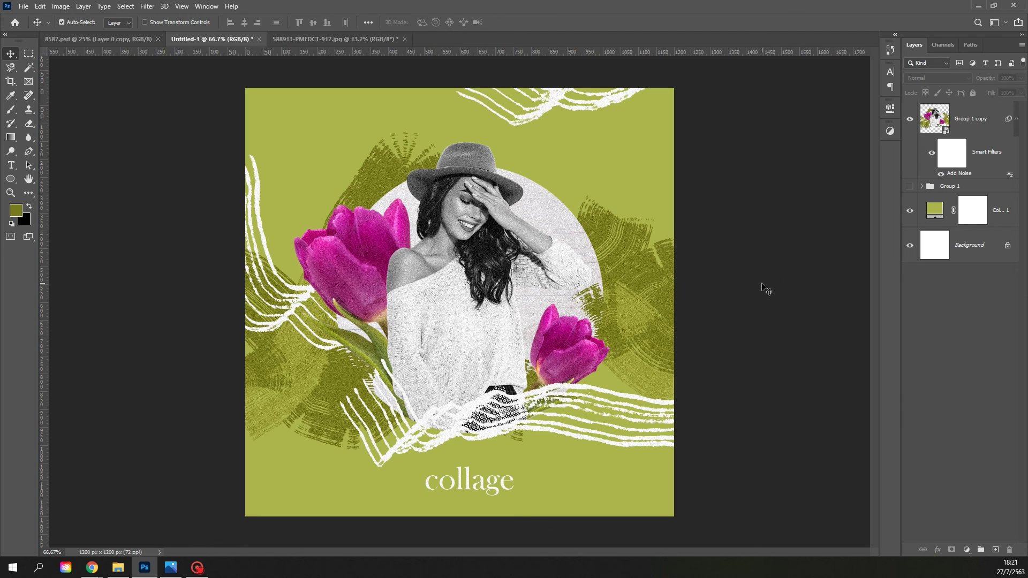